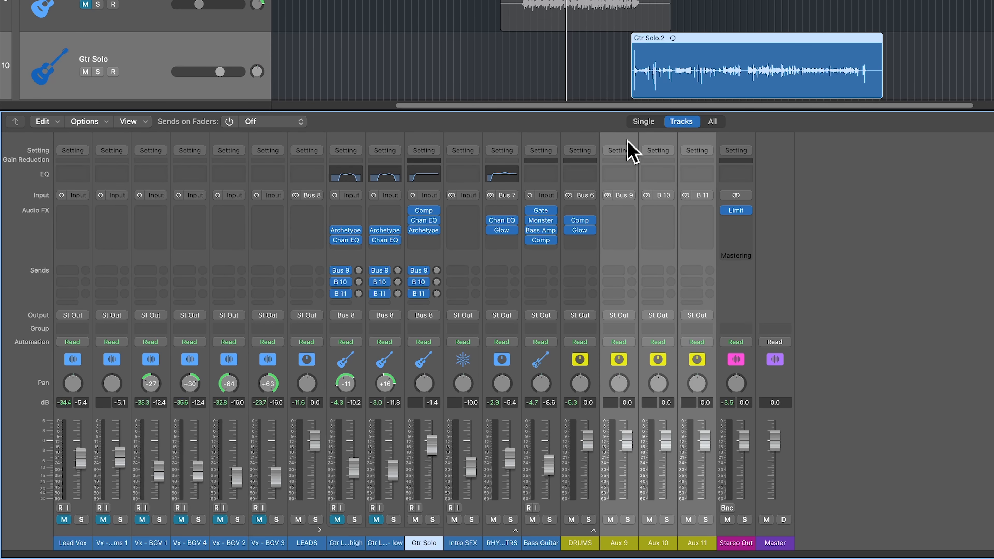
# - Move the Aux 9, Aux 10 and Aux 11 channels beside the LEADS stack's main channel so they join the stack
pyautogui.moveTo(631, 151); pyautogui.dragTo(366, 164)
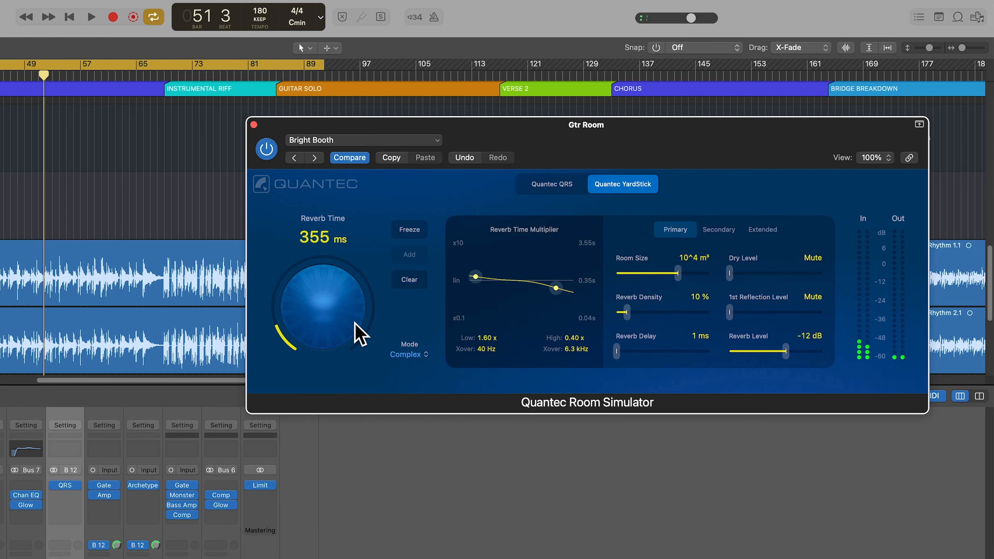
# - Set the Gtr Room reverb's Reverb Time to 280 ms and Room Size to 10^3 m³, then adjust the reverb time by ear
pyautogui.moveTo(326, 314); pyautogui.dragTo(327, 323)
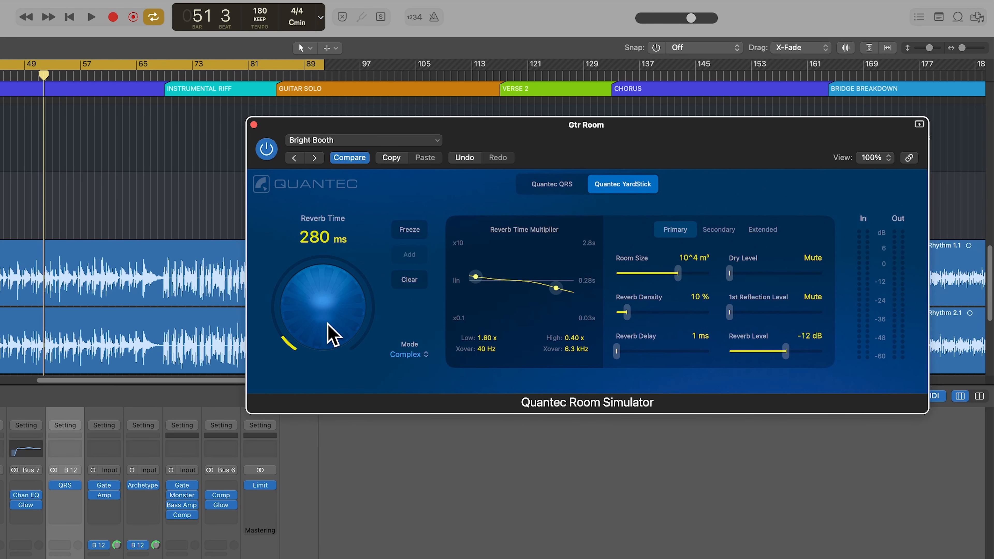
pyautogui.moveTo(678, 273); pyautogui.dragTo(661, 274)
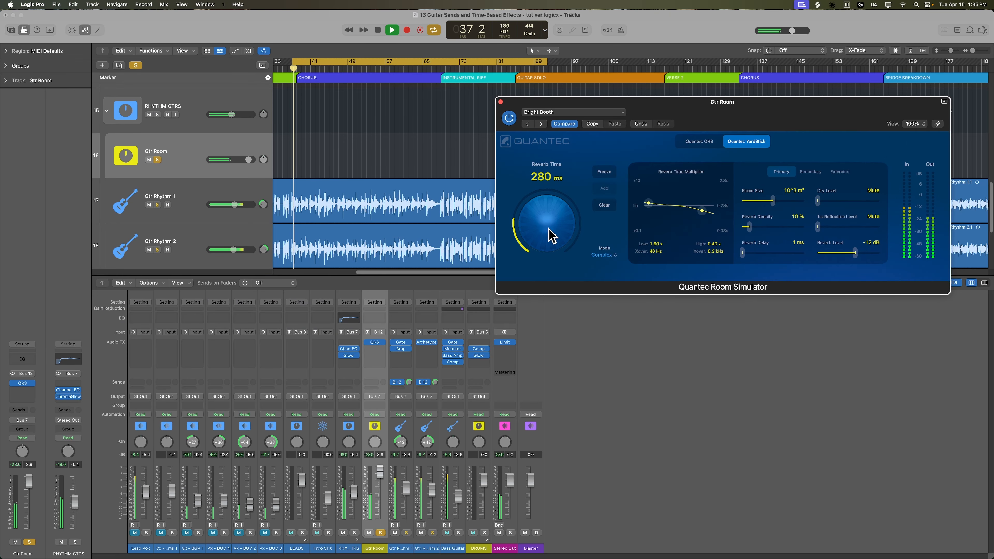
pyautogui.moveTo(555, 217); pyautogui.dragTo(557, 248)
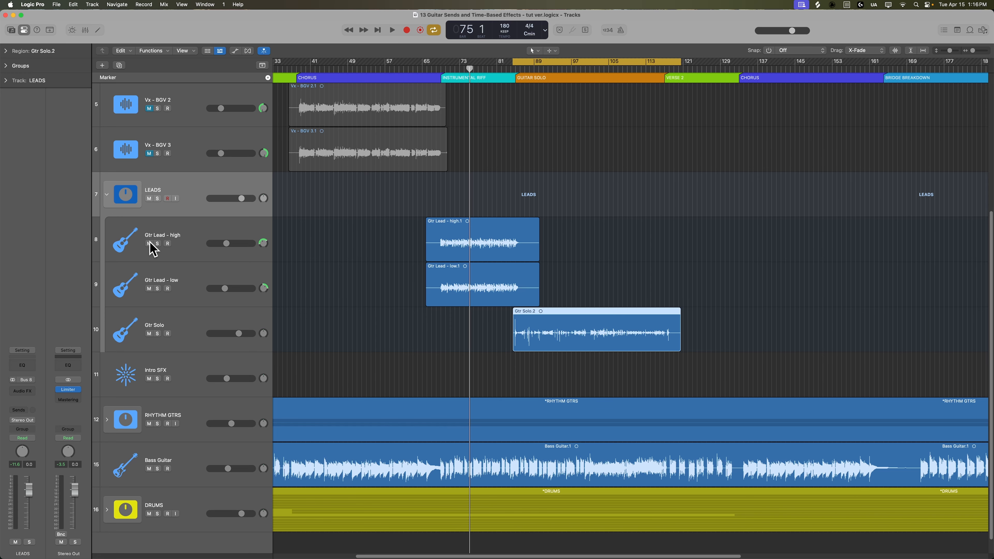
# - Mute the Gtr Lead - high and Gtr Lead - low tracks and clear the region selection
pyautogui.moveTo(150, 244); pyautogui.dragTo(148, 287)
pyautogui.click(304, 284)
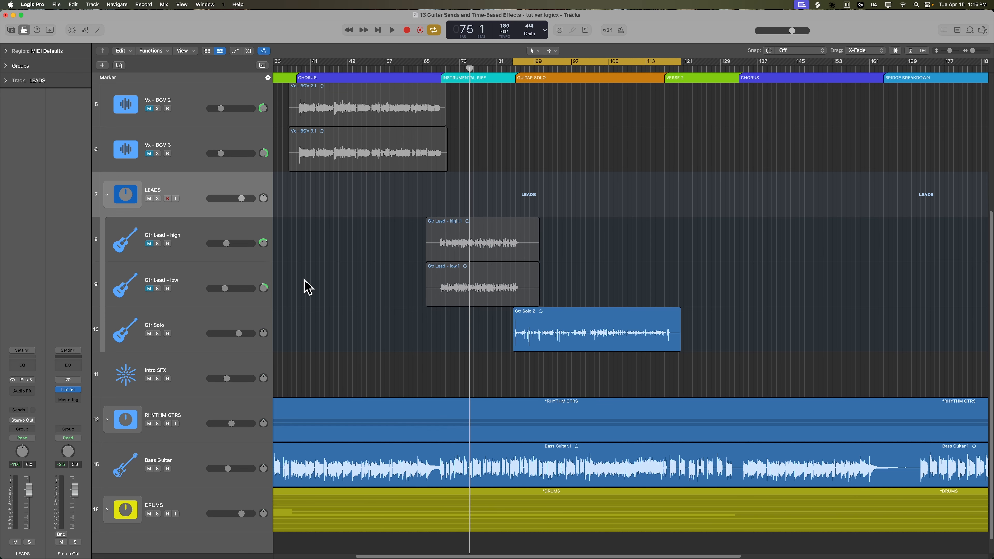
# - Examine the LEADS stack, its subtracks and its mute and solo controls in both the mixer and the track list
pyautogui.press('x')
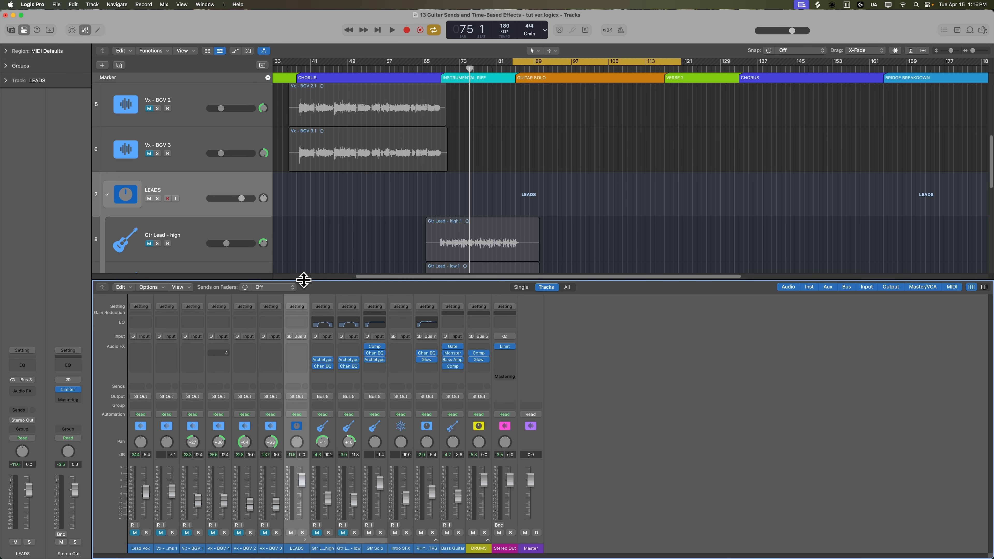
pyautogui.click(305, 540)
pyautogui.click(305, 539)
pyautogui.press('x')
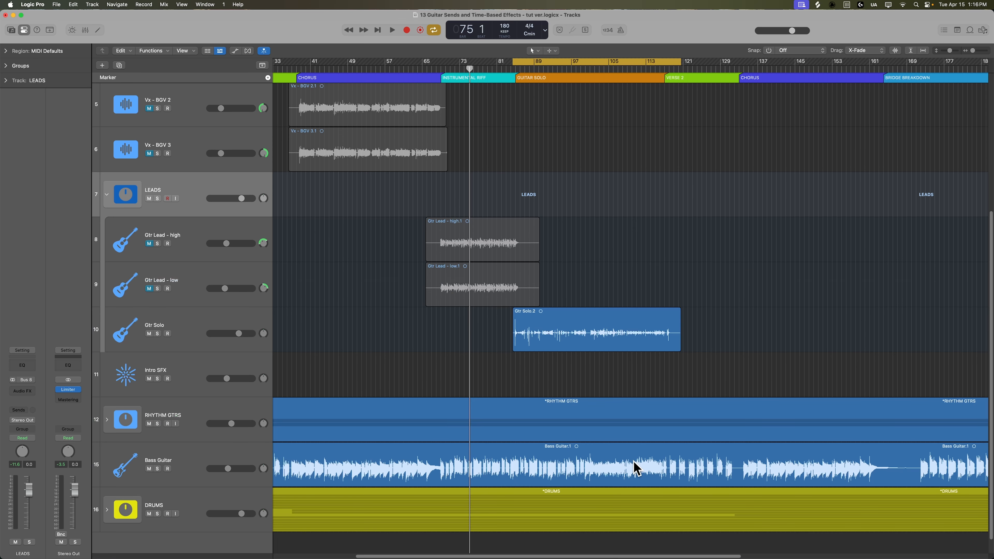
pyautogui.press('x')
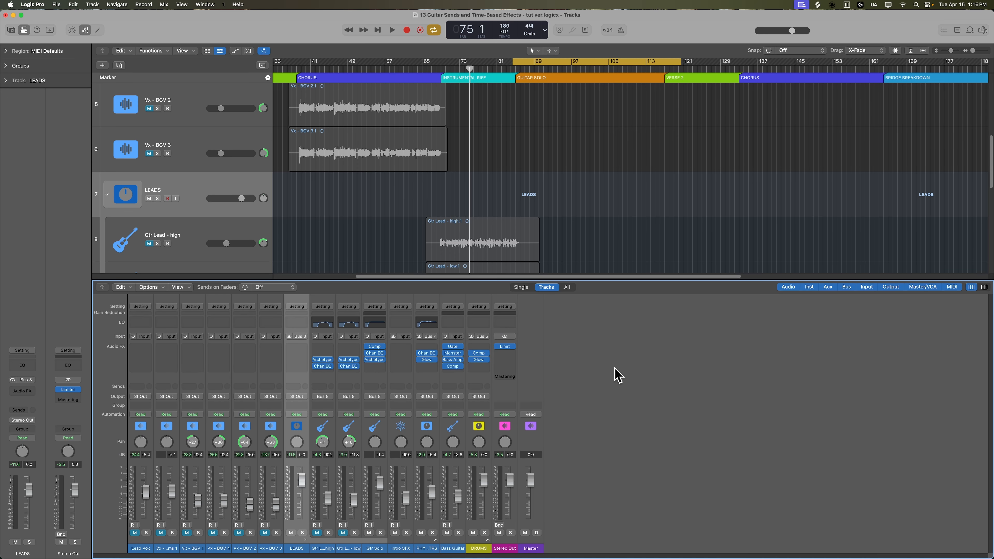
pyautogui.click(155, 201)
pyautogui.click(148, 199)
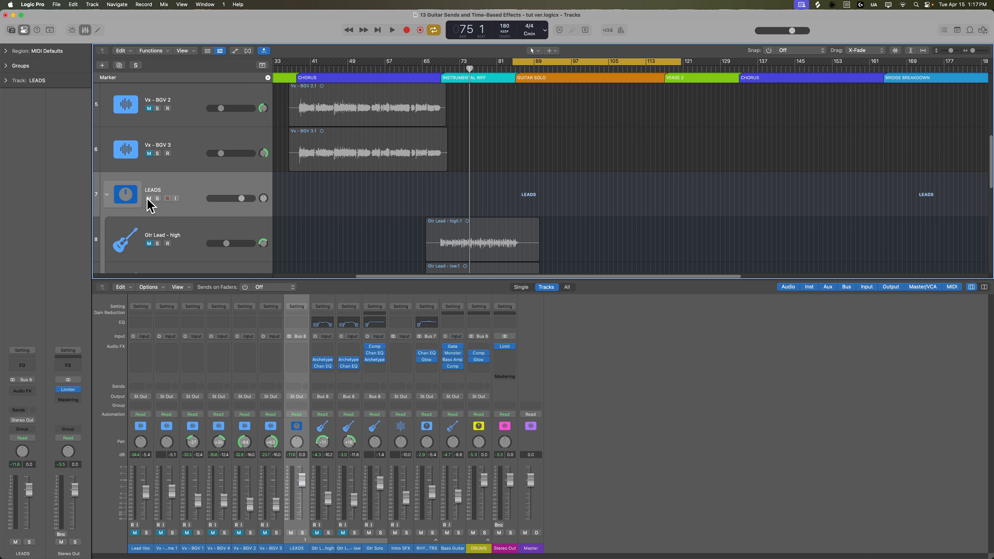
pyautogui.press('x')
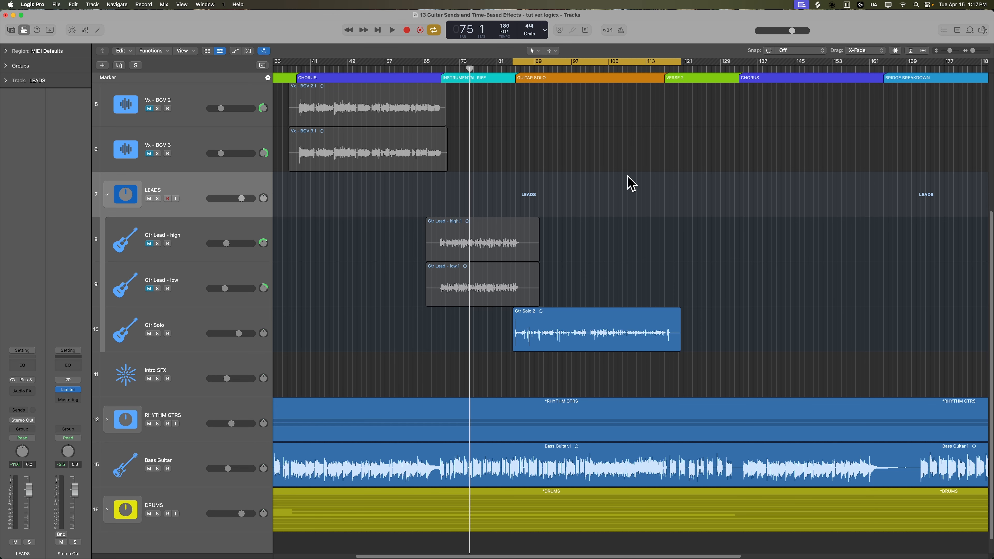
pyautogui.click(260, 231)
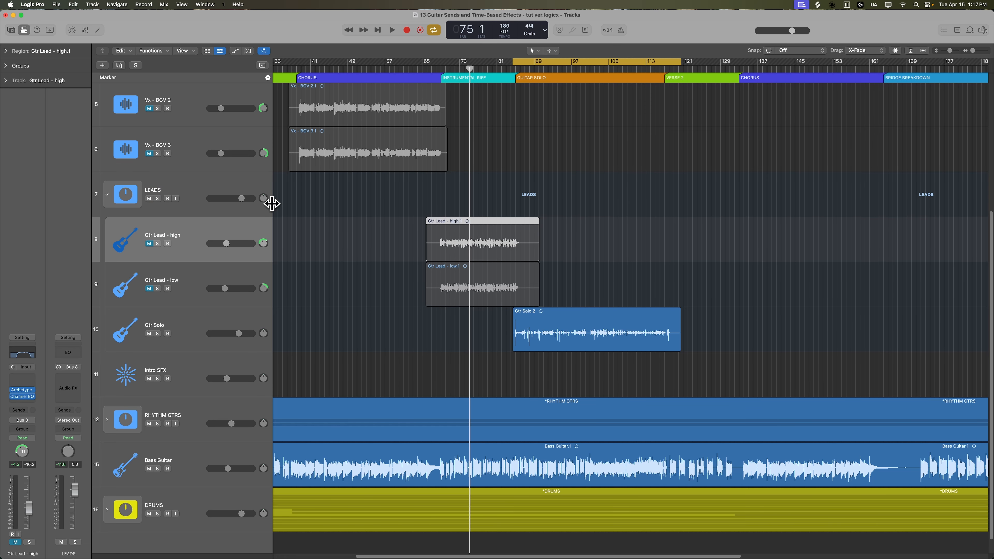
pyautogui.click(244, 193)
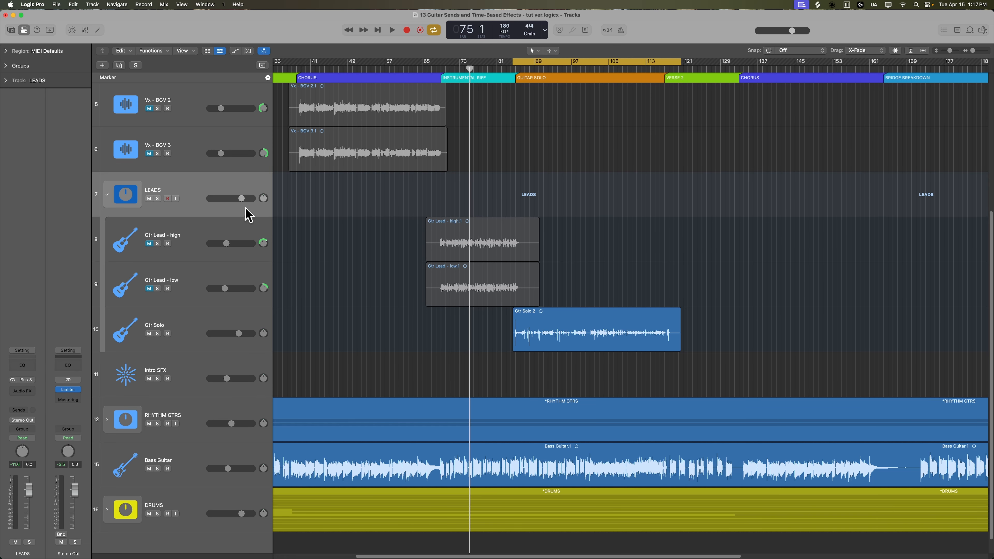
# - Select the Gtr Lead - high, Gtr Lead - low and Gtr Solo channels together in the mixer and add a send to Bus 9
pyautogui.press('x')
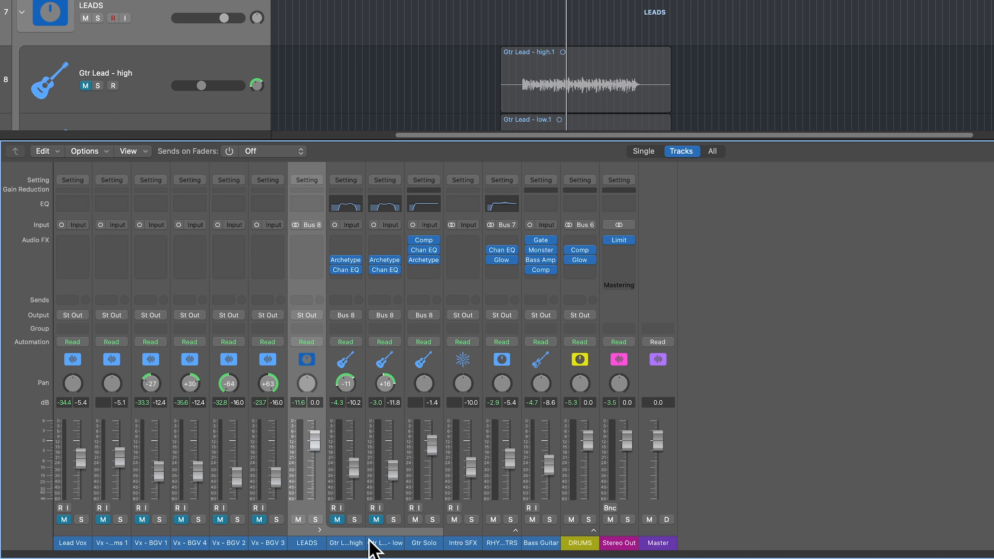
pyautogui.click(368, 543)
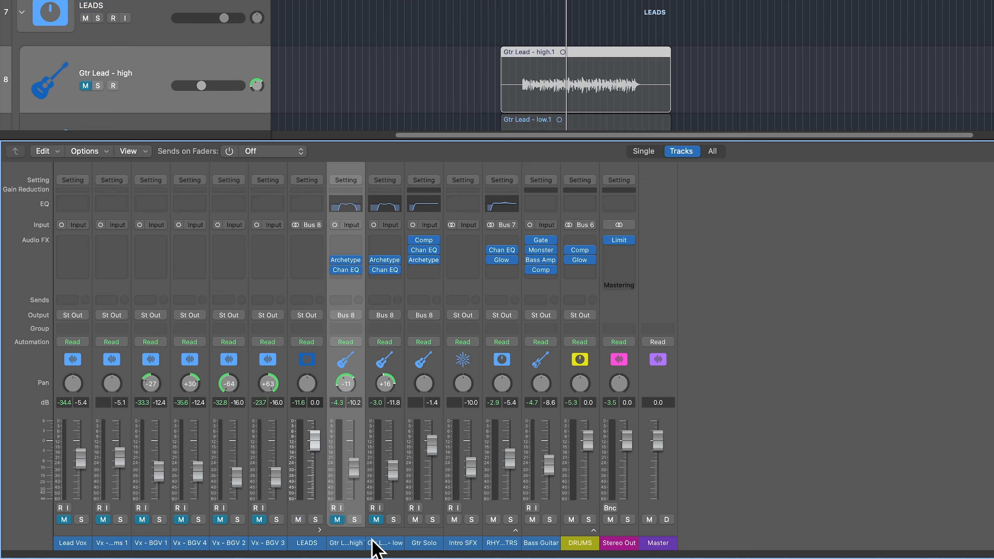
pyautogui.keyDown('shift'); pyautogui.click(418, 545); pyautogui.keyUp('shift')
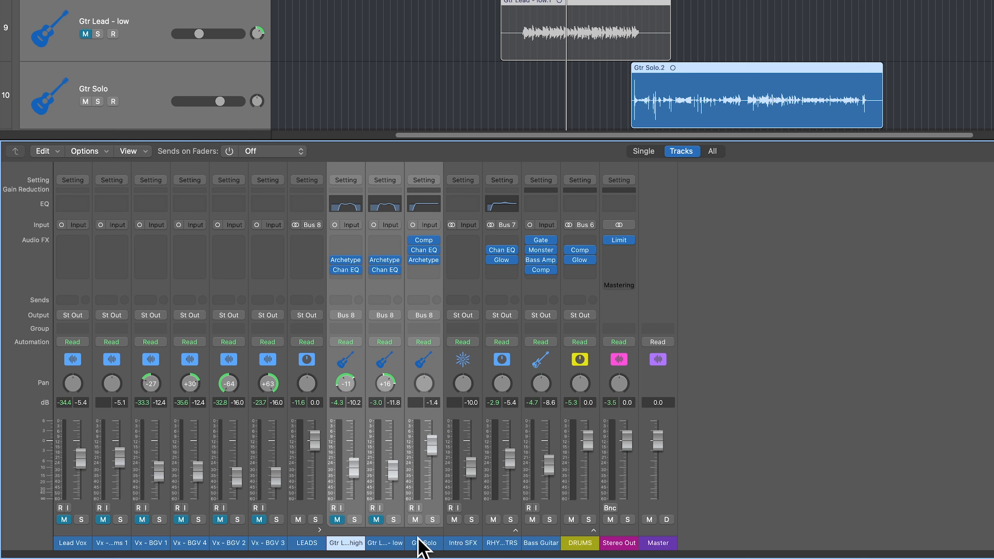
pyautogui.click(348, 300)
pyautogui.moveTo(393, 403)
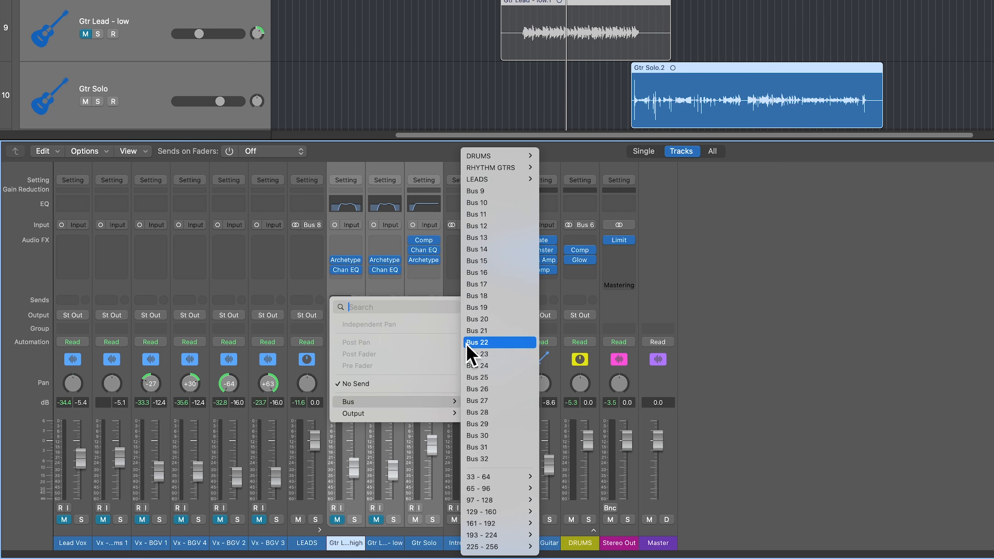
pyautogui.click(477, 191)
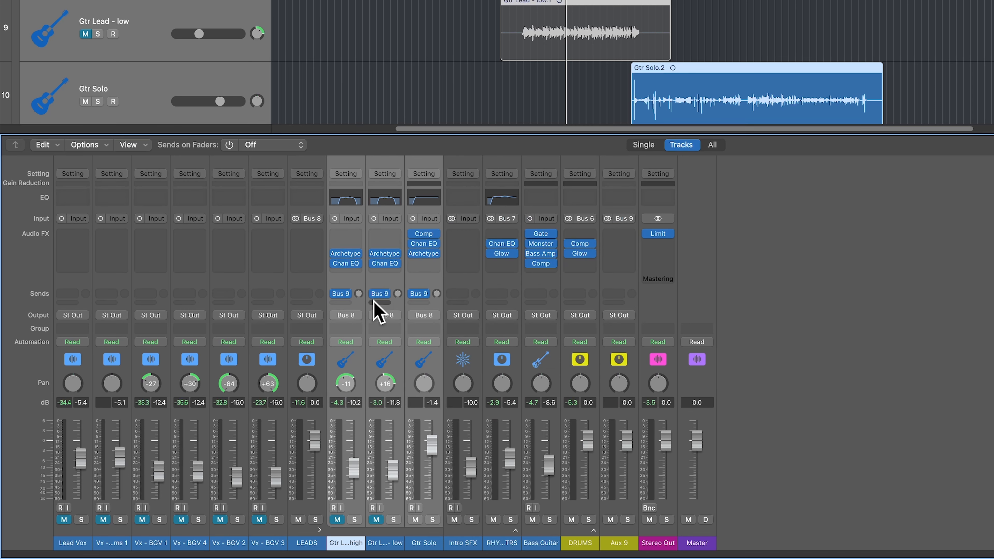
# - Add sends to Bus 10 and Bus 11 on the three lead guitar channels
pyautogui.click(347, 305)
pyautogui.click(350, 535)
pyautogui.click(441, 546)
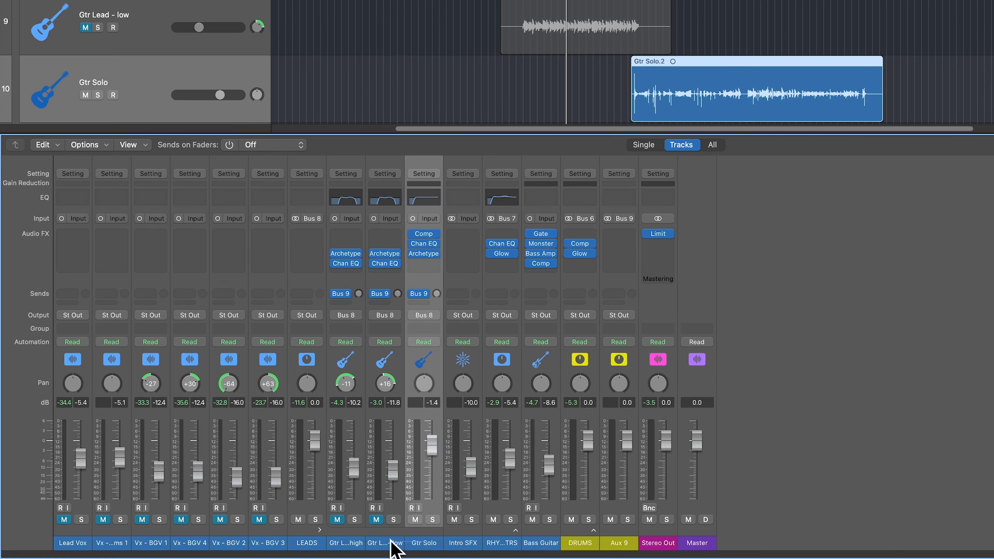
pyautogui.keyDown('shift'); pyautogui.click(347, 542); pyautogui.keyUp('shift')
pyautogui.click(344, 303)
pyautogui.moveTo(395, 408)
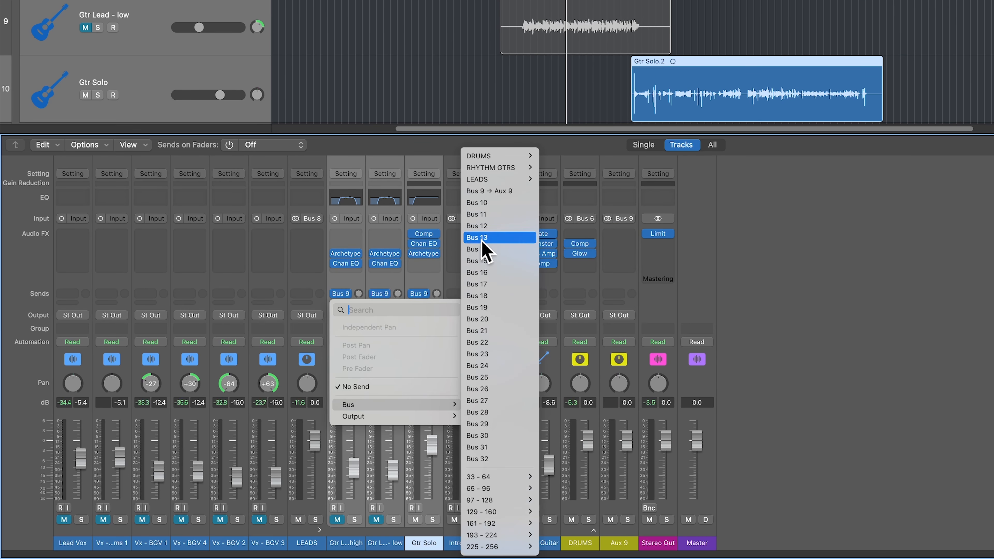
pyautogui.click(483, 203)
pyautogui.click(345, 304)
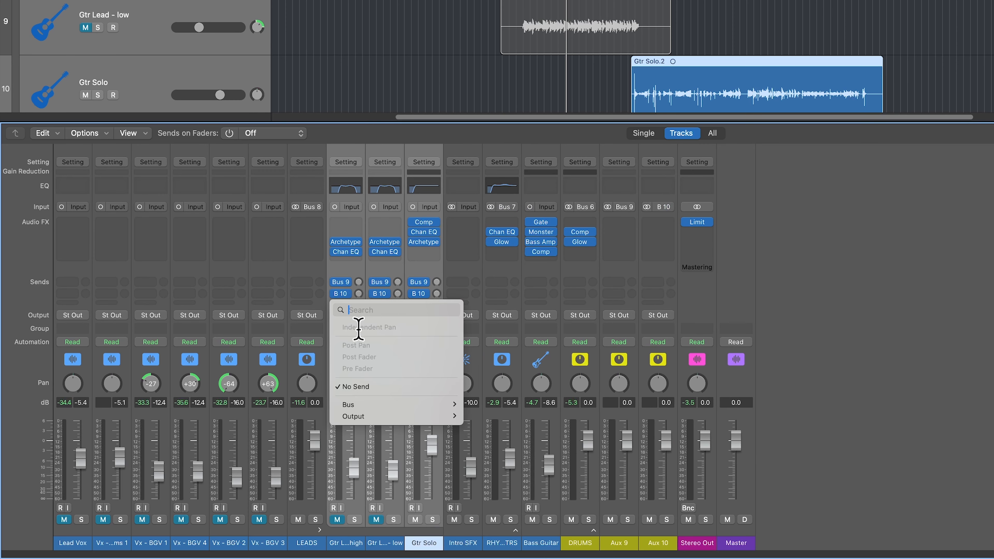
pyautogui.click(485, 214)
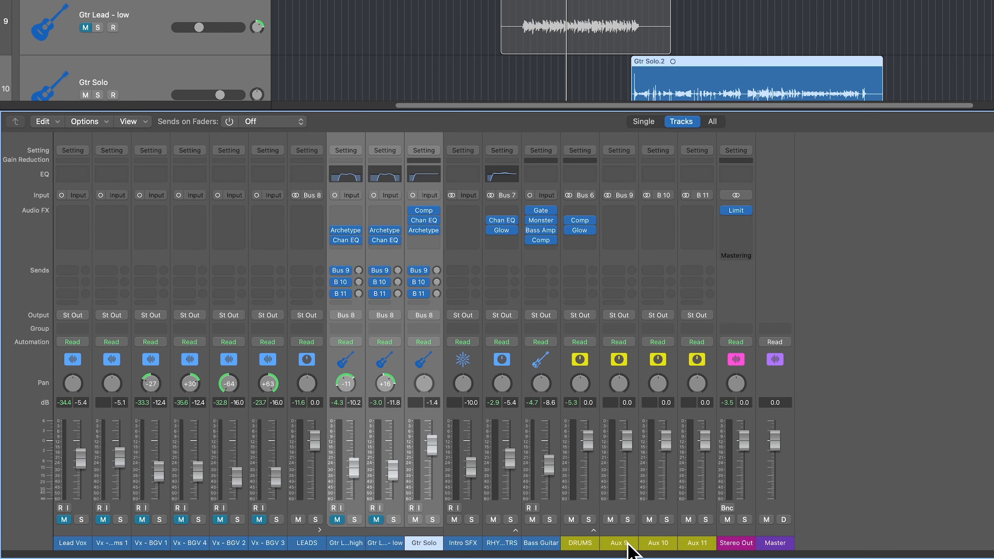
# - Select the Aux 9, Aux 10 and Aux 11 channels and move them into the LEADS stack
pyautogui.moveTo(633, 549); pyautogui.dragTo(688, 544)
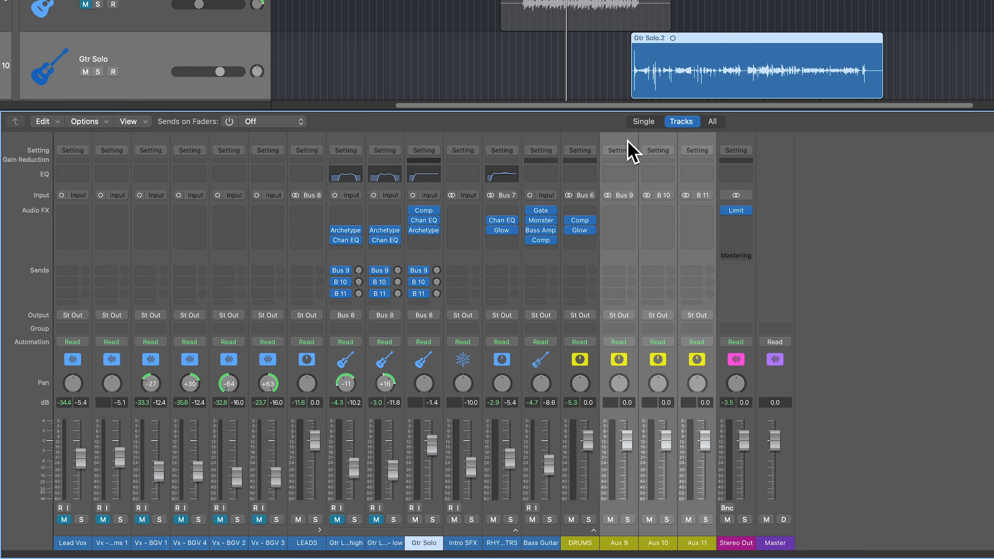
pyautogui.moveTo(627, 140); pyautogui.dragTo(360, 156)
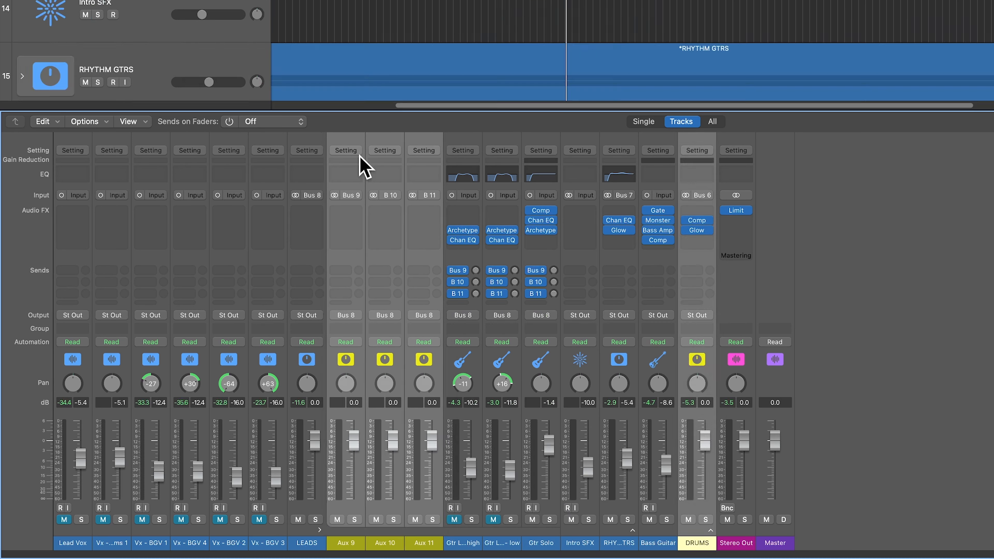
pyautogui.press('x')
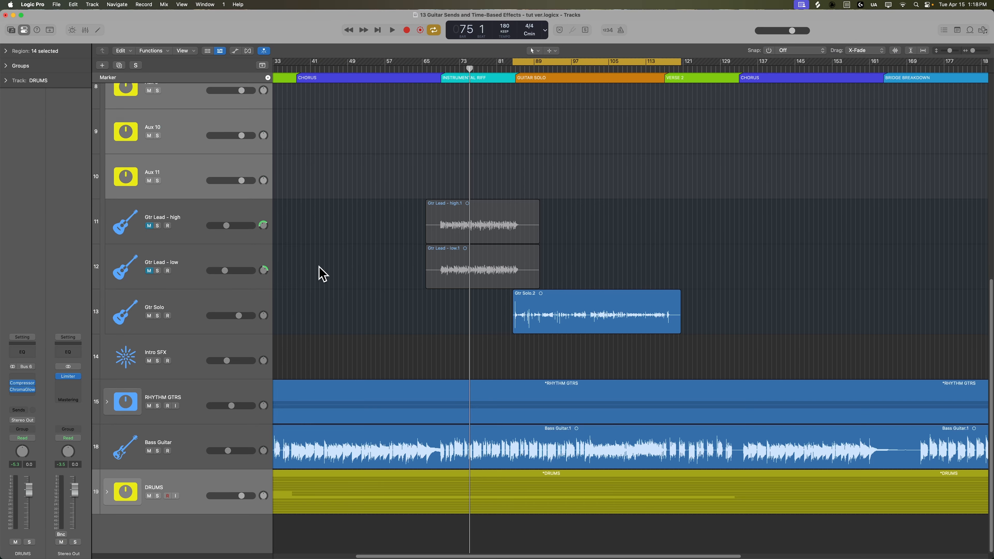
pyautogui.scroll(5, 337, 279)
pyautogui.press('x')
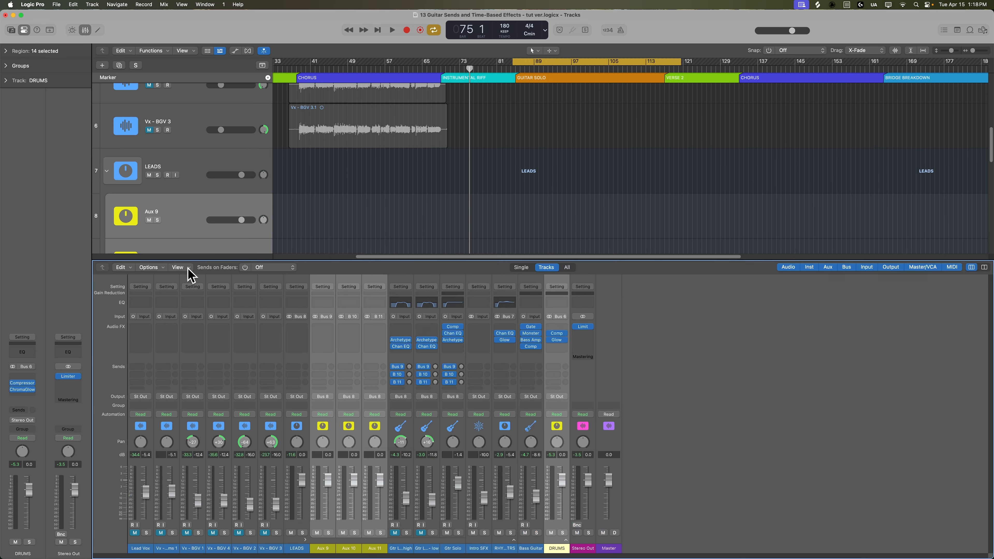
pyautogui.click(330, 547)
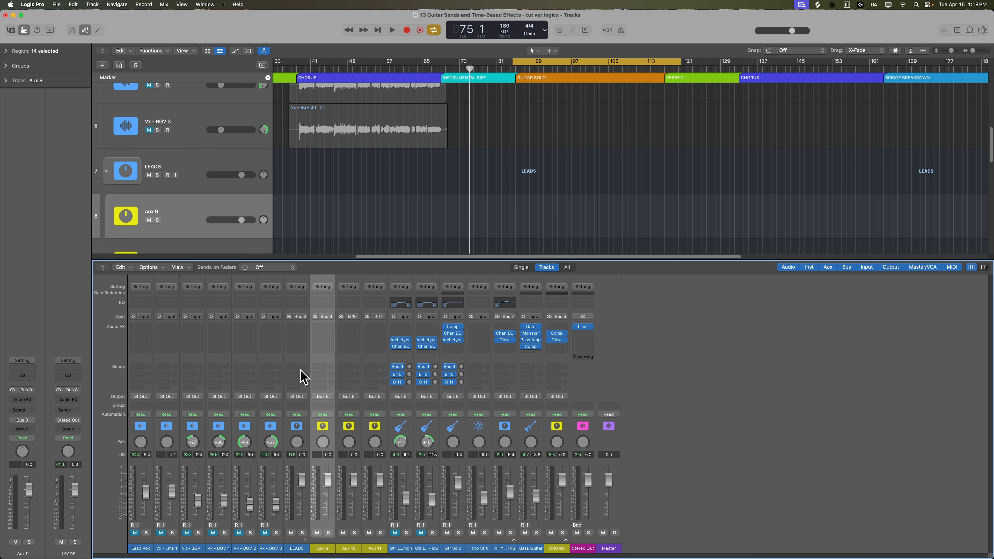
# - Collapse and expand the LEADS stack in the track list to check which tracks it contains
pyautogui.press('x')
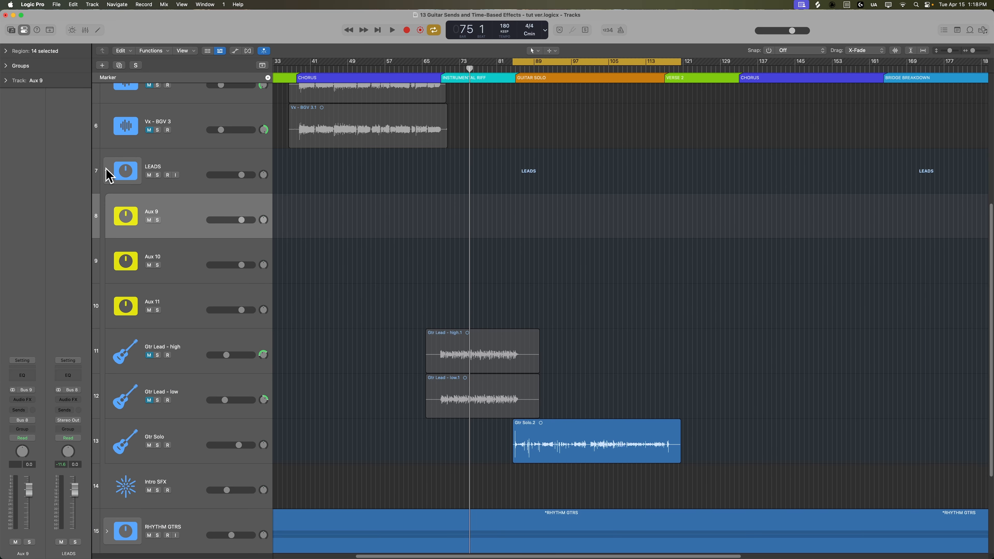
pyautogui.click(107, 170)
pyautogui.click(107, 312)
pyautogui.click(107, 312)
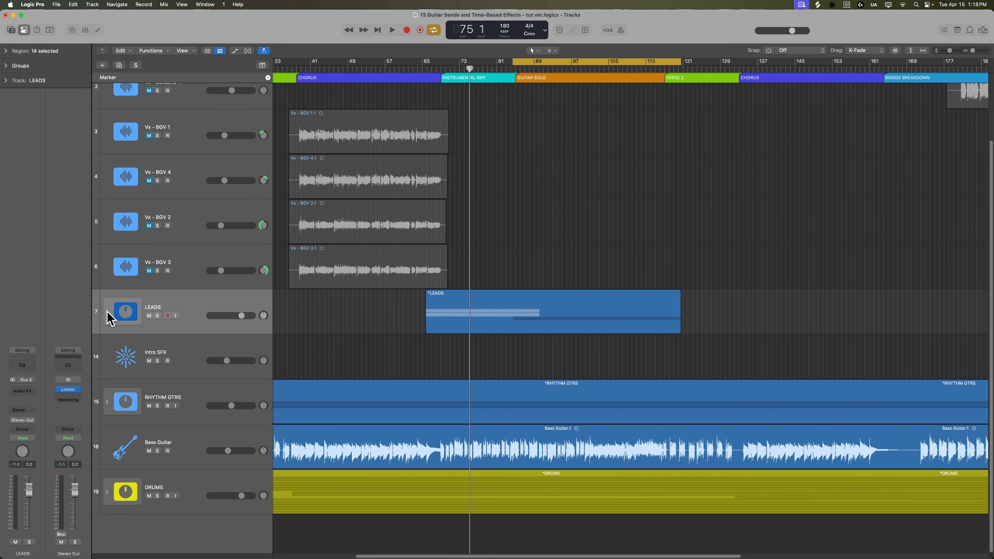
pyautogui.click(107, 313)
pyautogui.click(107, 312)
pyautogui.click(108, 313)
# - Rename the three aux tracks Gtr Verb, Gtr Delay and Gtr Thicken, and mute Gtr Verb and Gtr Delay
pyautogui.doubleClick(239, 352)
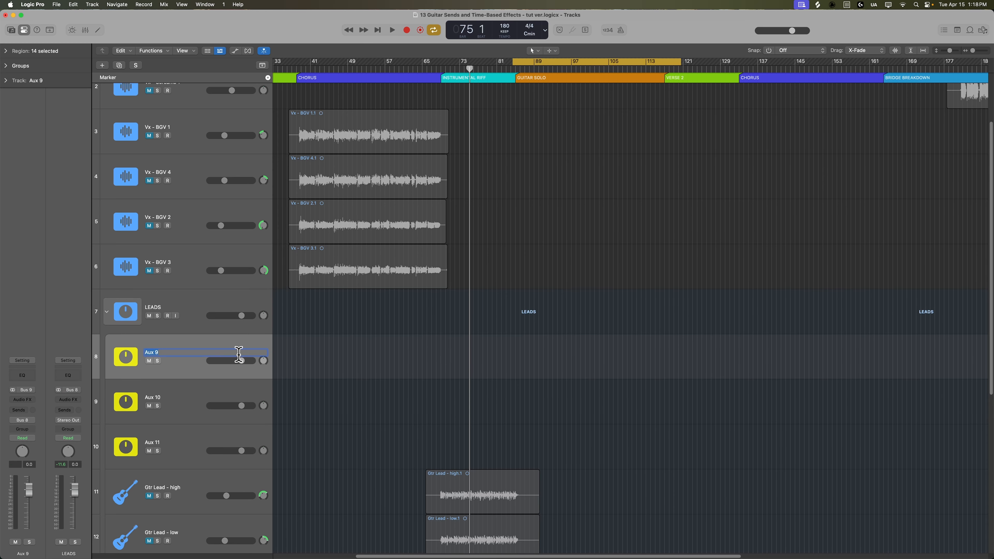
pyautogui.write('Gtr Verb')
pyautogui.press('Tab')
pyautogui.write('GGt')
pyautogui.click(148, 360)
pyautogui.click(149, 406)
# - Insert the Chorus modulation effect on the Gtr Thicken channel
pyautogui.press('x')
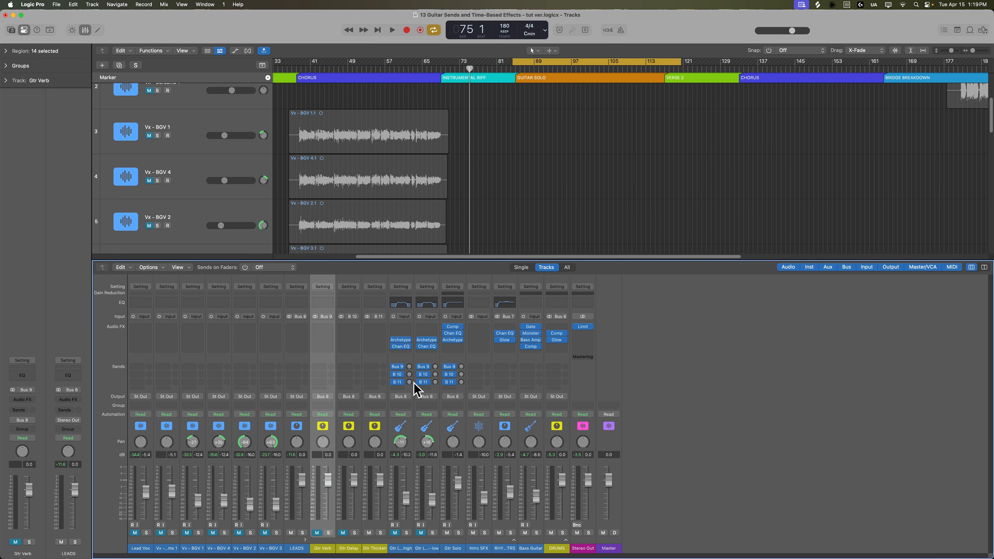
pyautogui.click(382, 552)
pyautogui.click(375, 328)
pyautogui.moveTo(426, 456)
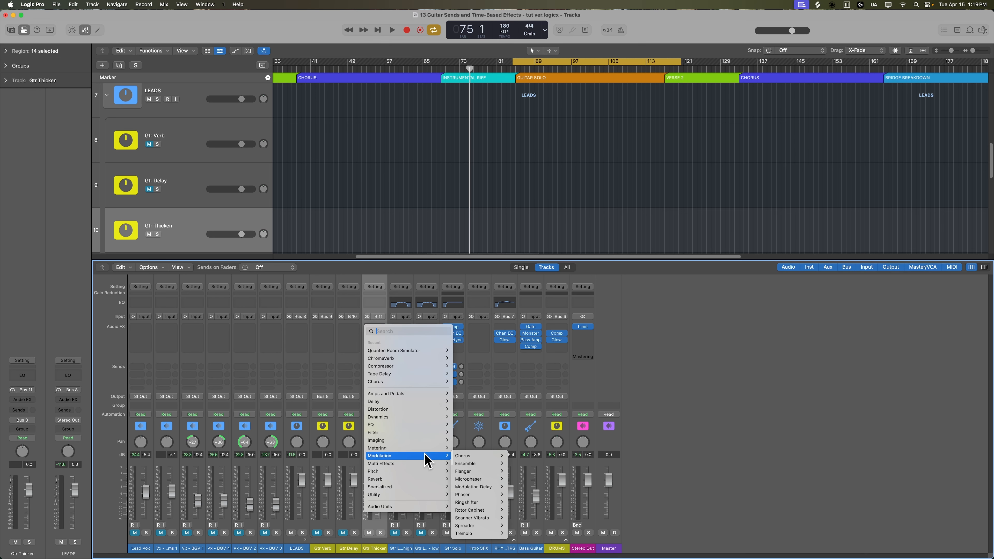
pyautogui.moveTo(485, 457)
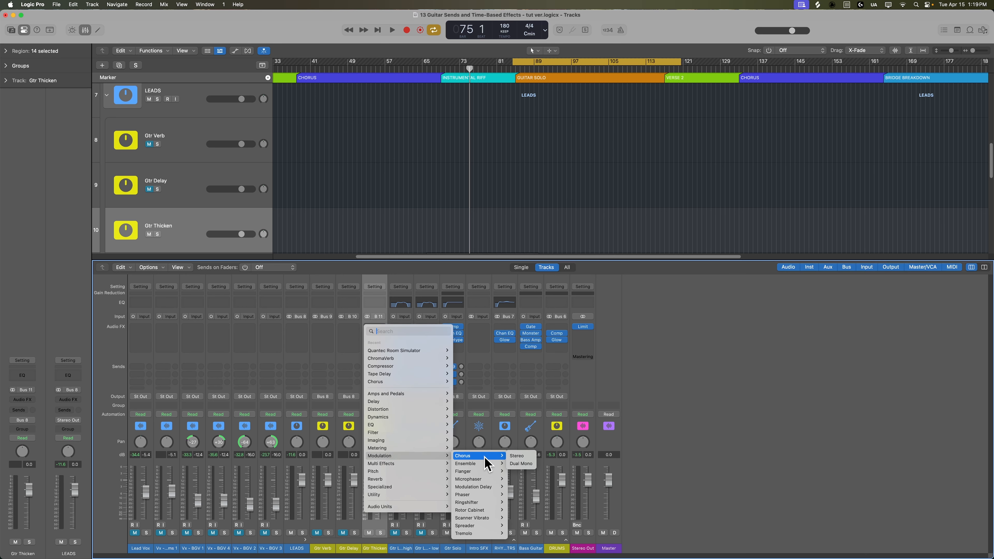
pyautogui.click(531, 463)
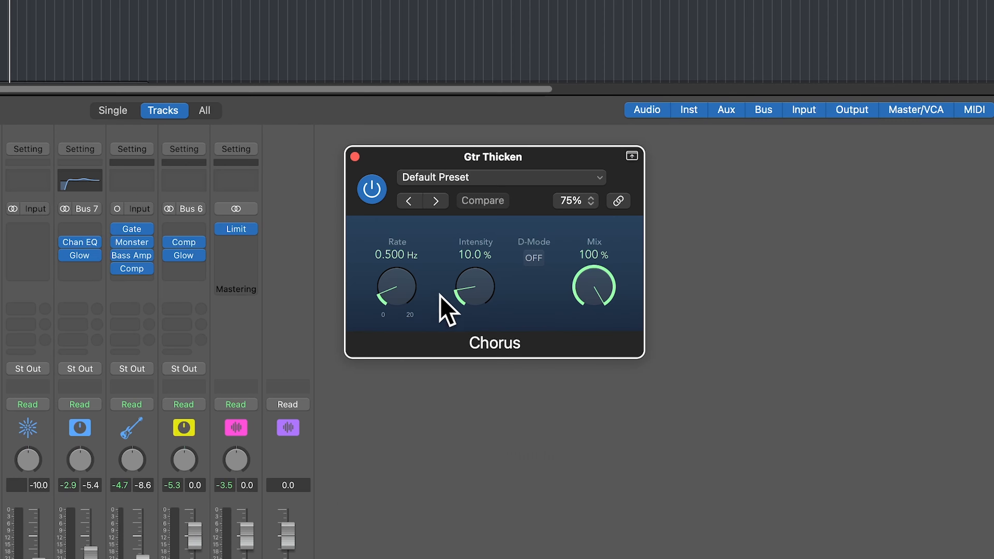
# - Set the chorus Rate to 1.000 Hz and its Intensity to 8.5 %
pyautogui.moveTo(402, 289); pyautogui.dragTo(421, 274)
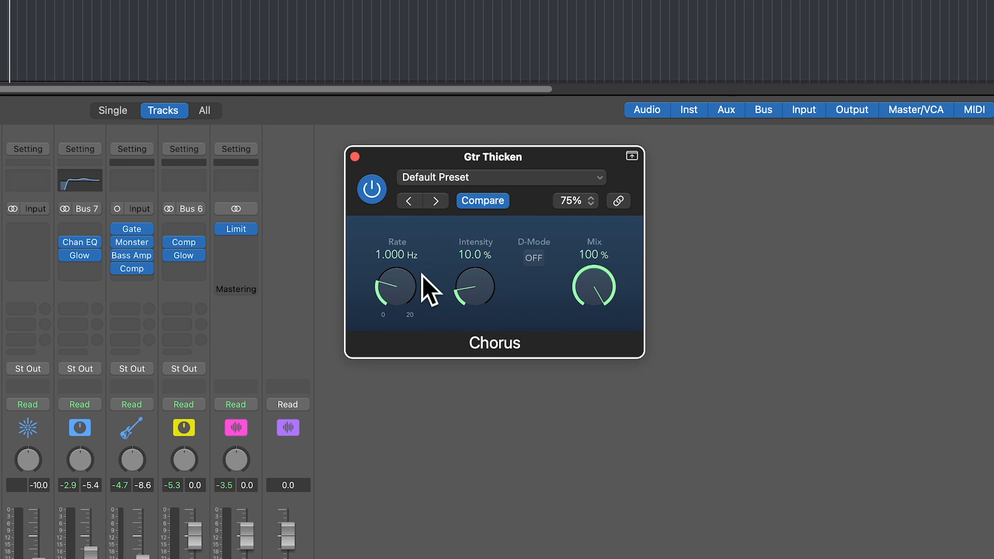
pyautogui.moveTo(478, 305); pyautogui.dragTo(684, 198)
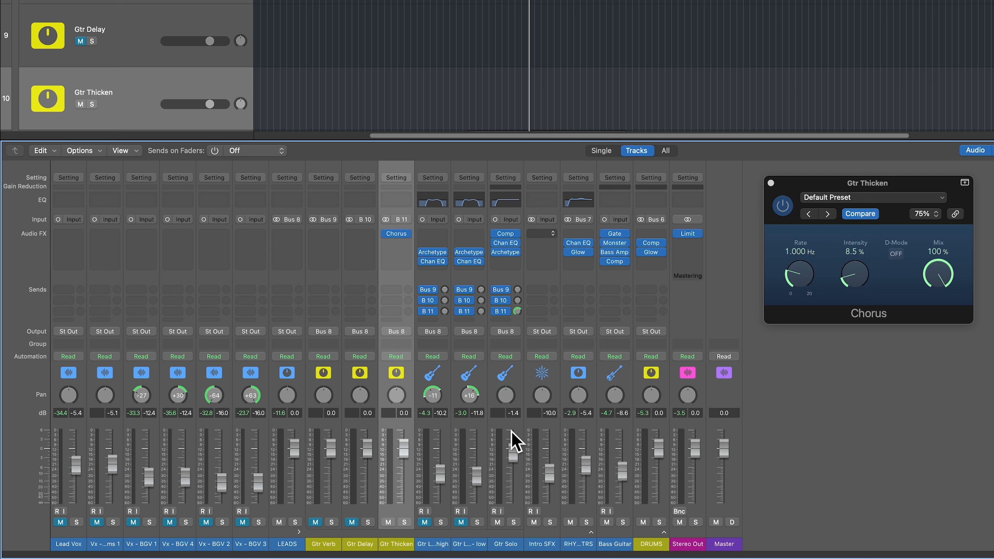
# - Solo the LEADS stack during playback and set the Gtr Thicken chorus Rate to 0.767 Hz and Intensity to 17.0 %
pyautogui.press('space')
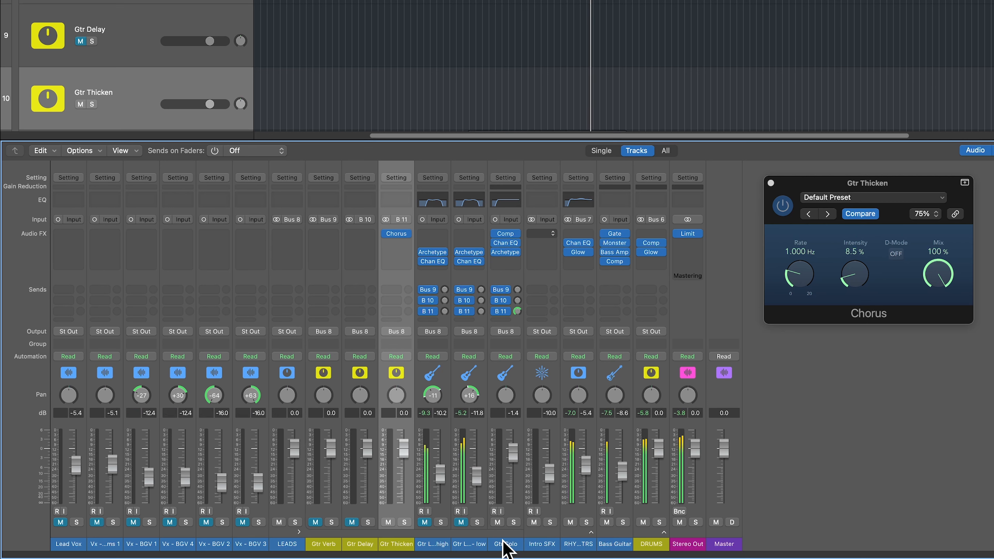
pyautogui.click(293, 523)
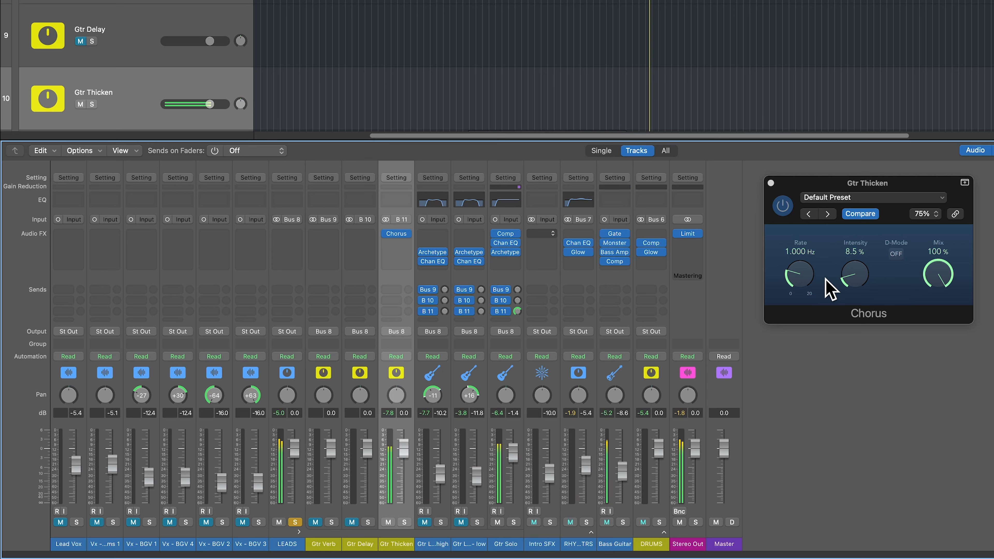
pyautogui.moveTo(854, 288); pyautogui.dragTo(906, 227)
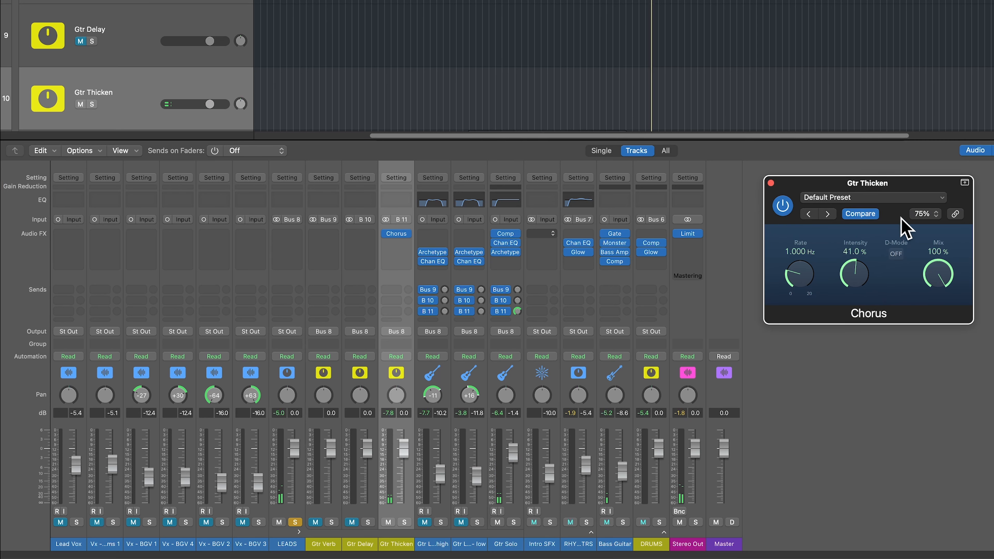
pyautogui.moveTo(859, 286); pyautogui.dragTo(900, 290)
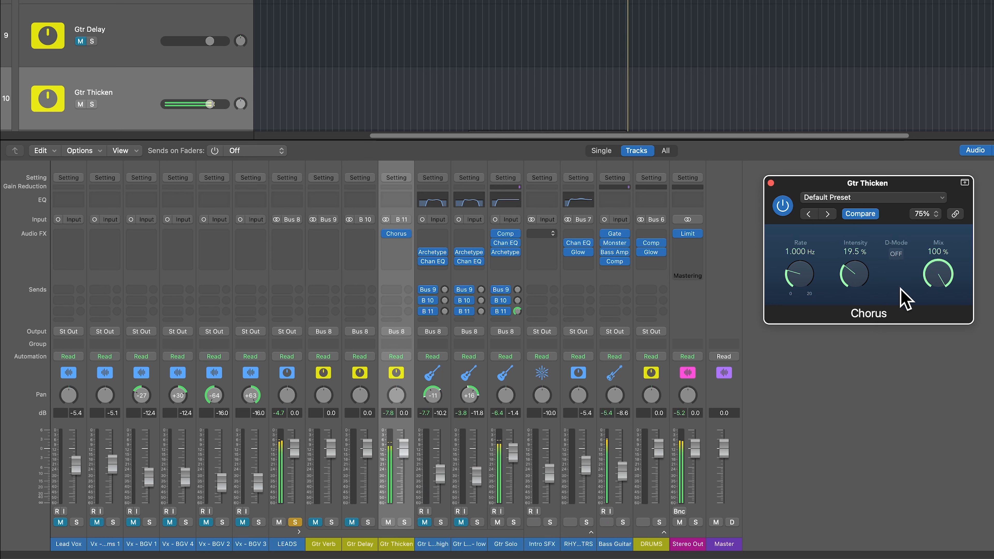
pyautogui.moveTo(806, 276); pyautogui.dragTo(814, 360)
pyautogui.moveTo(850, 284); pyautogui.dragTo(857, 282)
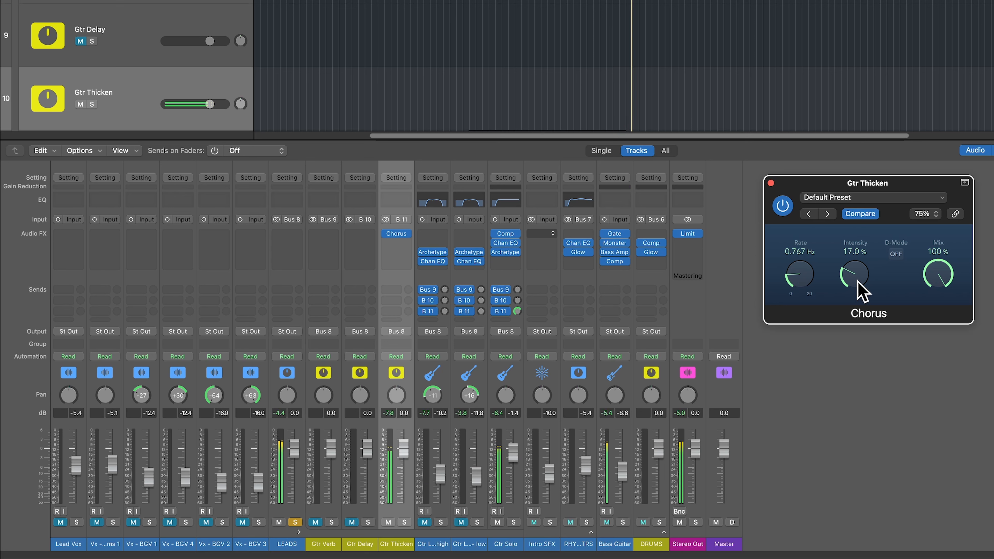
pyautogui.click(771, 183)
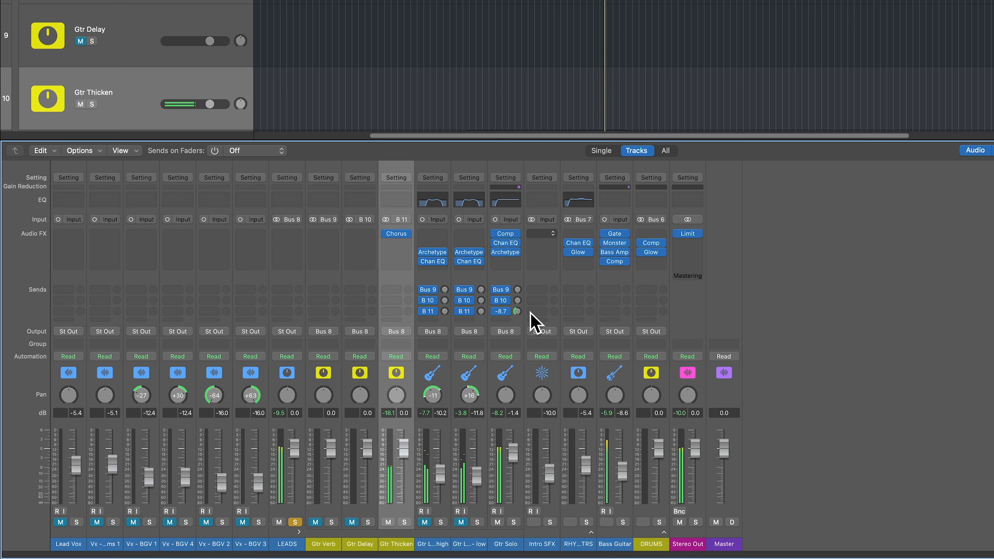
# - Audition the chorus contribution by briefly soloing and unsoloing Gtr Thicken, and compare the leads with it muted and unmuted
pyautogui.click(405, 522)
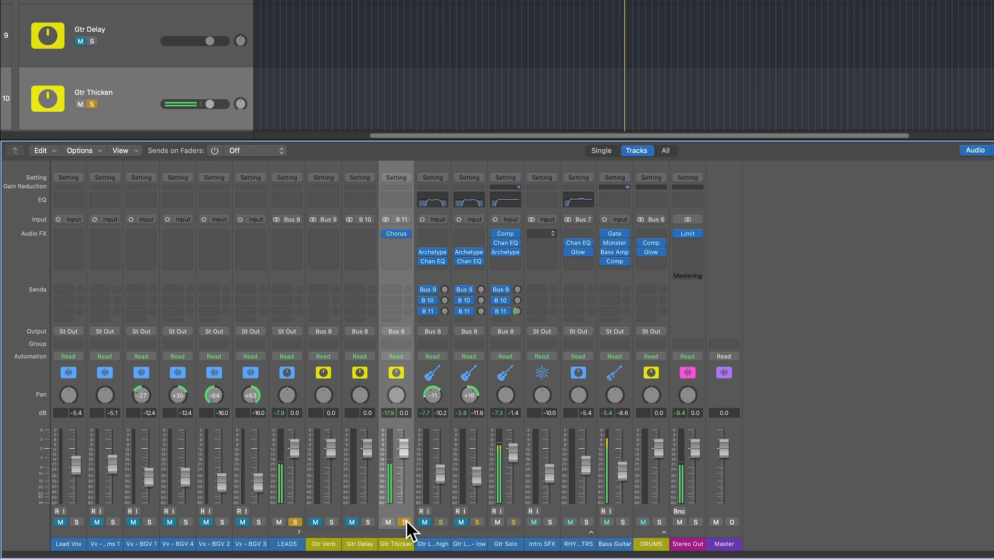
pyautogui.click(404, 522)
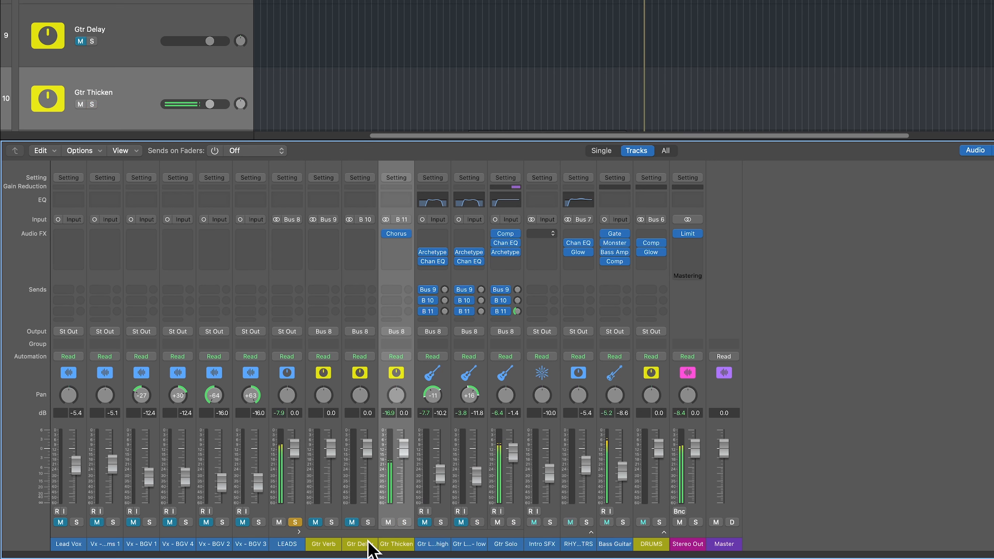
pyautogui.click(388, 523)
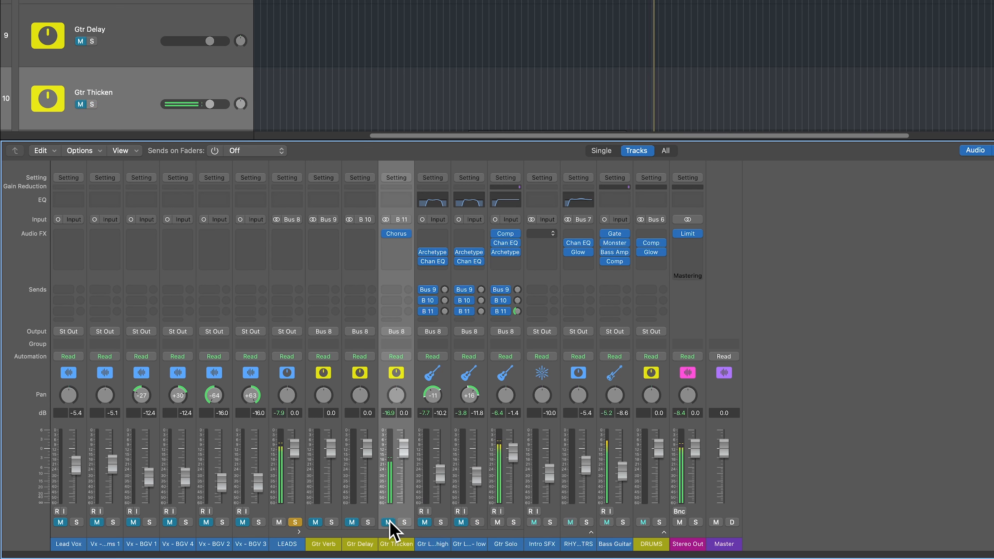
pyautogui.click(388, 524)
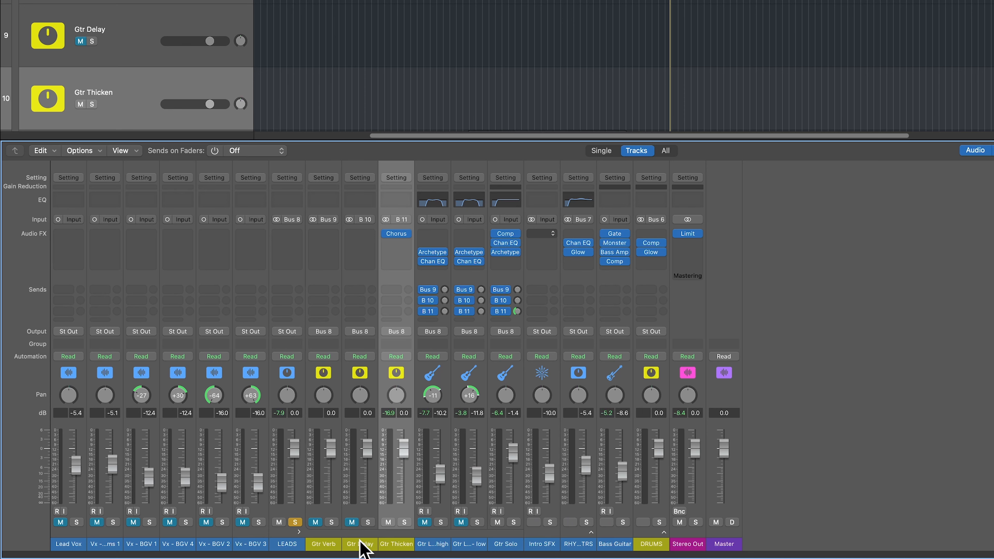
# - Unmute Gtr Verb and insert a stereo Quantec Room Simulator reverb on its channel
pyautogui.click(323, 234)
pyautogui.moveTo(389, 447)
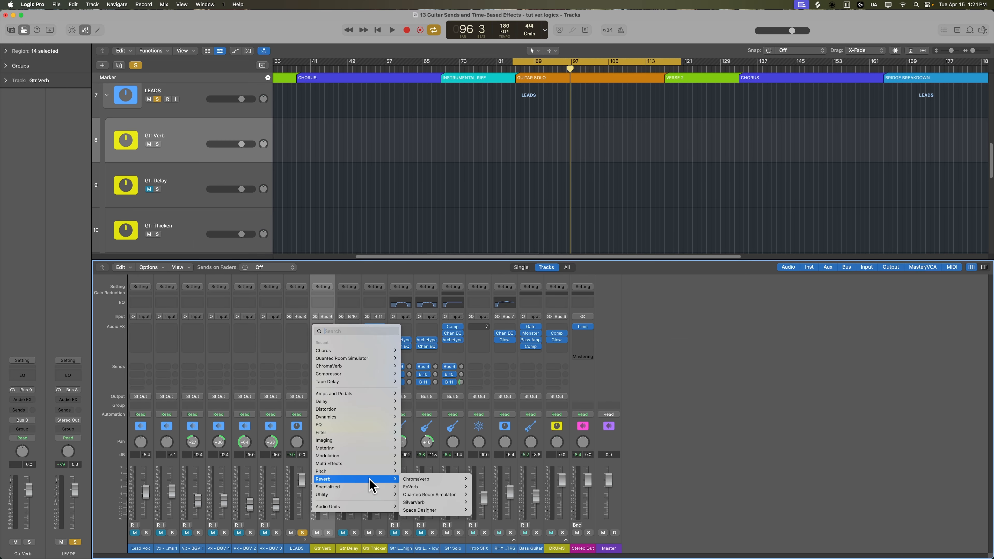
pyautogui.moveTo(428, 495)
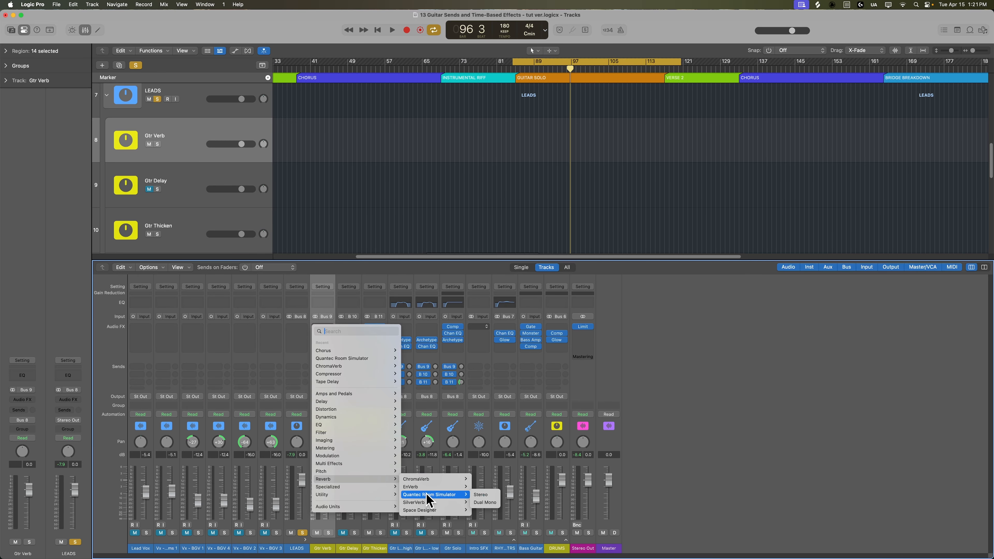
pyautogui.click(484, 497)
pyautogui.moveTo(511, 127); pyautogui.dragTo(706, 127)
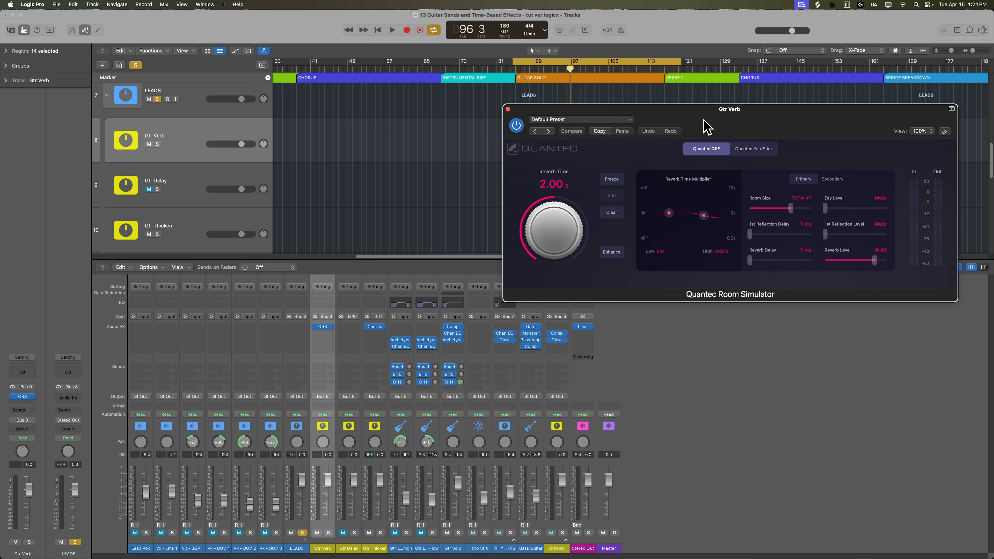
# - Load the Acropolis preset from the Medium Rooms category in the Quantec Room Simulator
pyautogui.click(616, 120)
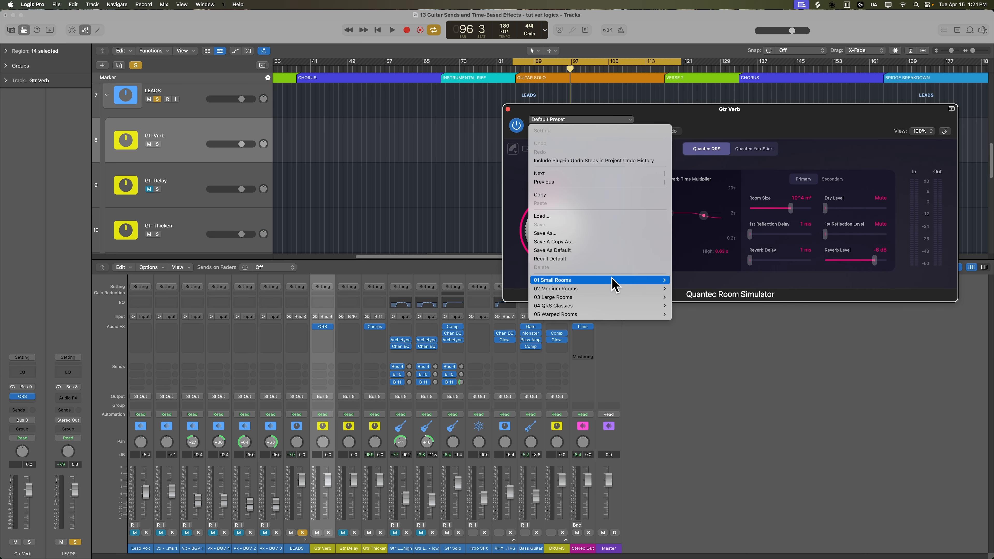
pyautogui.moveTo(614, 293)
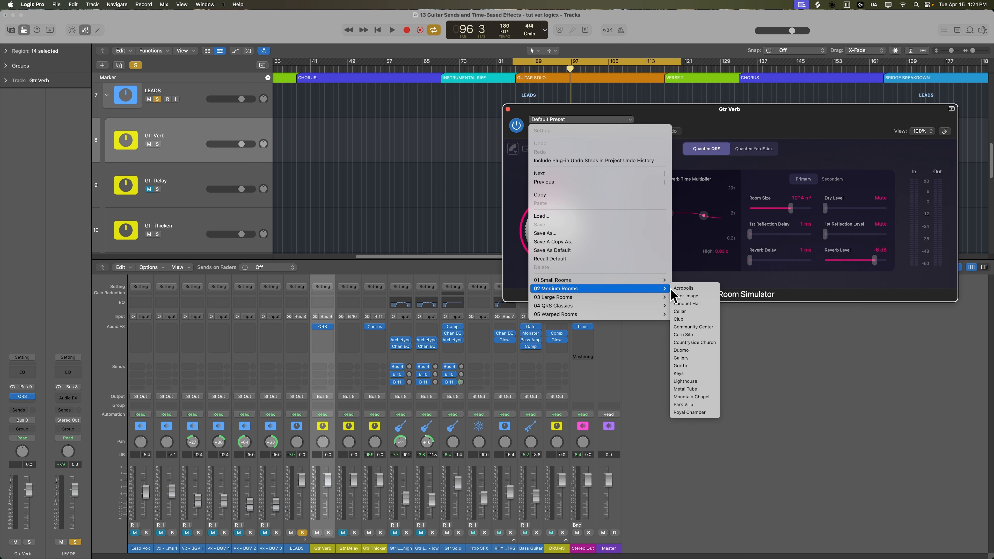
pyautogui.click(689, 288)
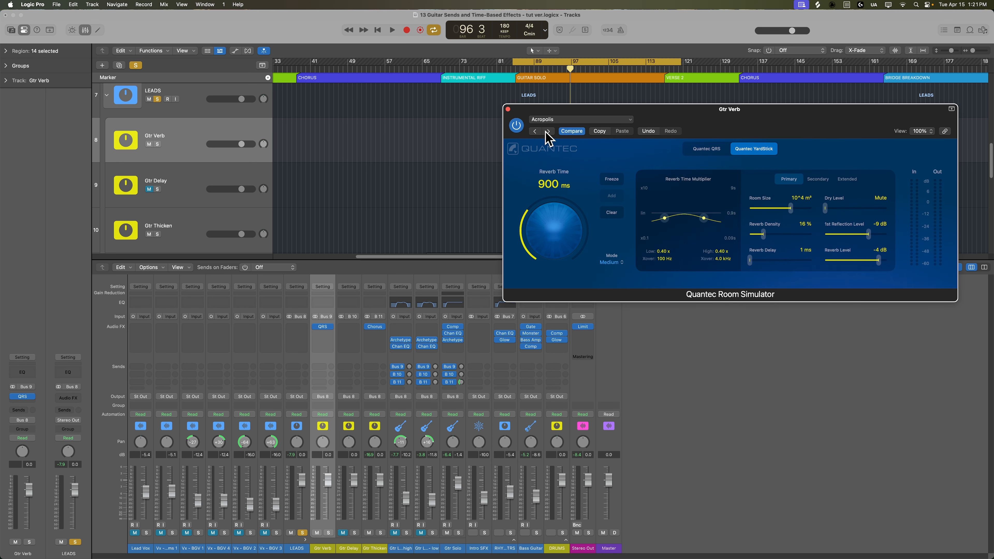
# - Mute Gtr Thicken, raise Gtr Solo's Bus 9 send and play the guitar solo through the reverb
pyautogui.click(369, 534)
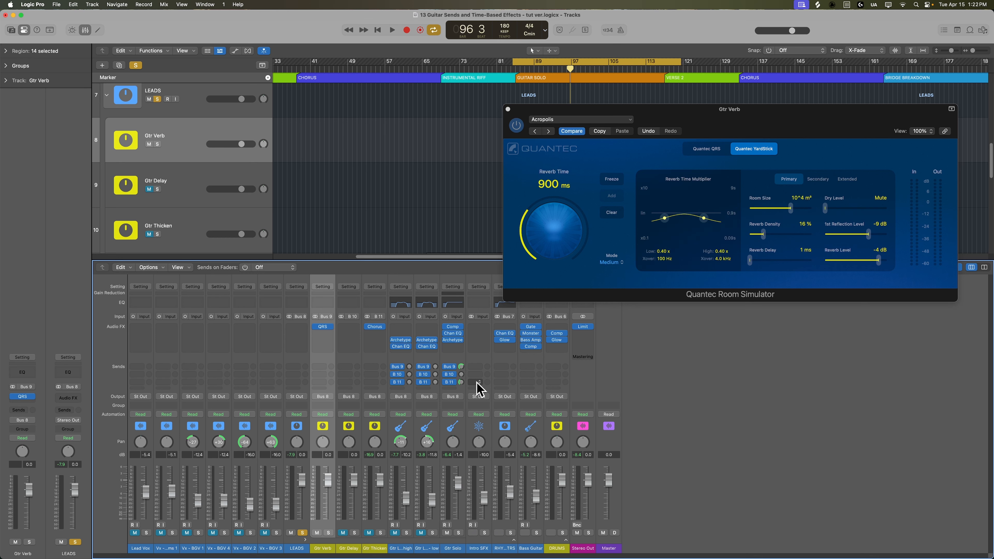
pyautogui.press('space')
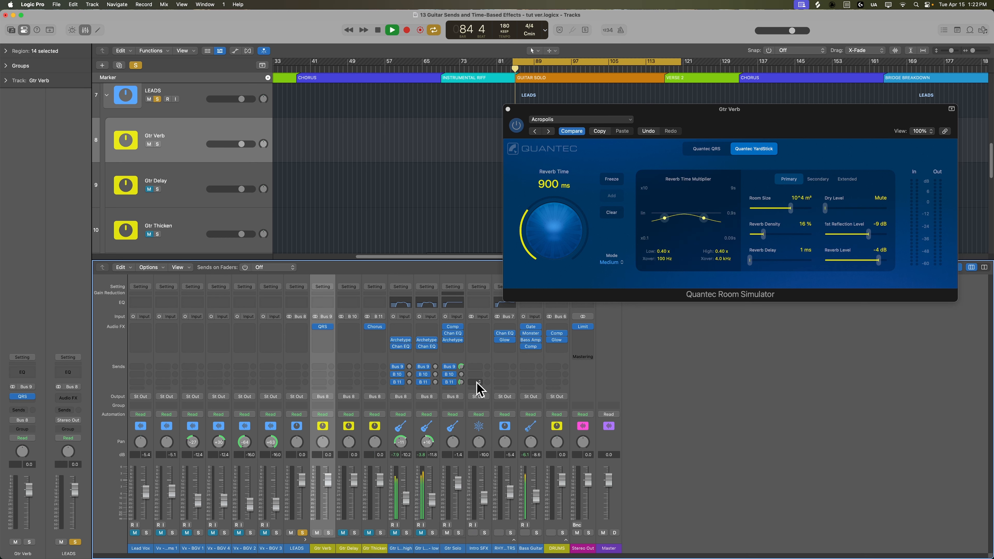
pyautogui.click(582, 282)
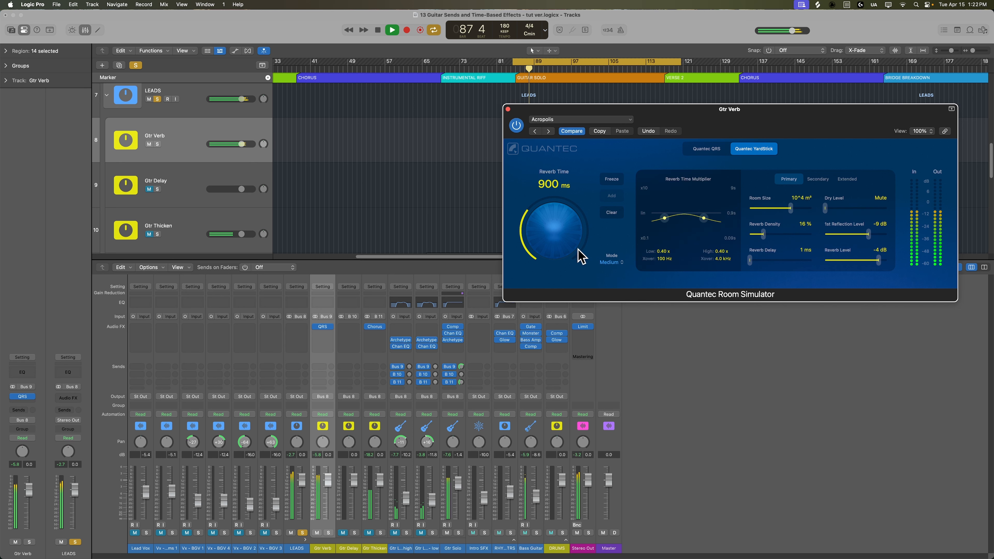
# - Try the After Image reverb preset, go back to Acropolis and play a short part of the guitar solo
pyautogui.click(548, 131)
pyautogui.click(549, 132)
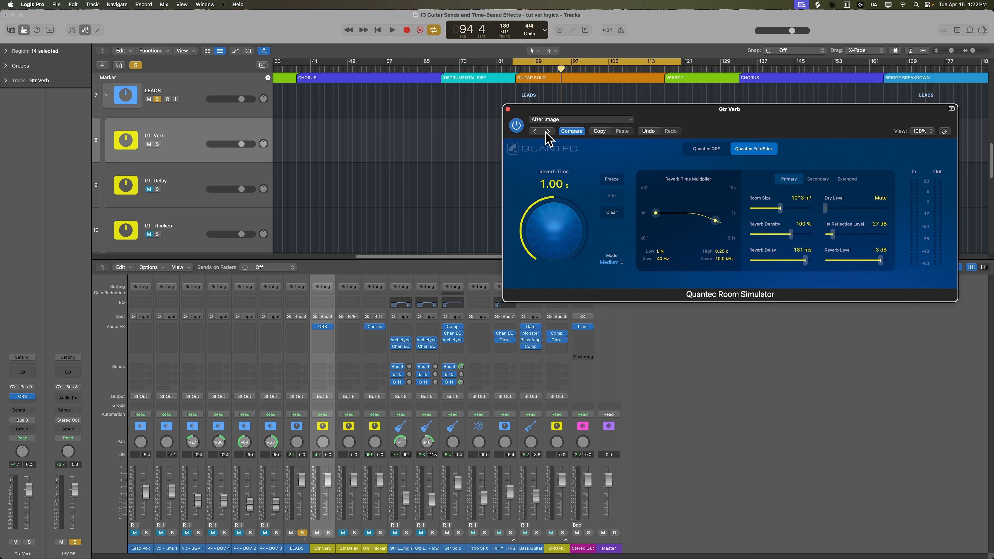
pyautogui.click(536, 132)
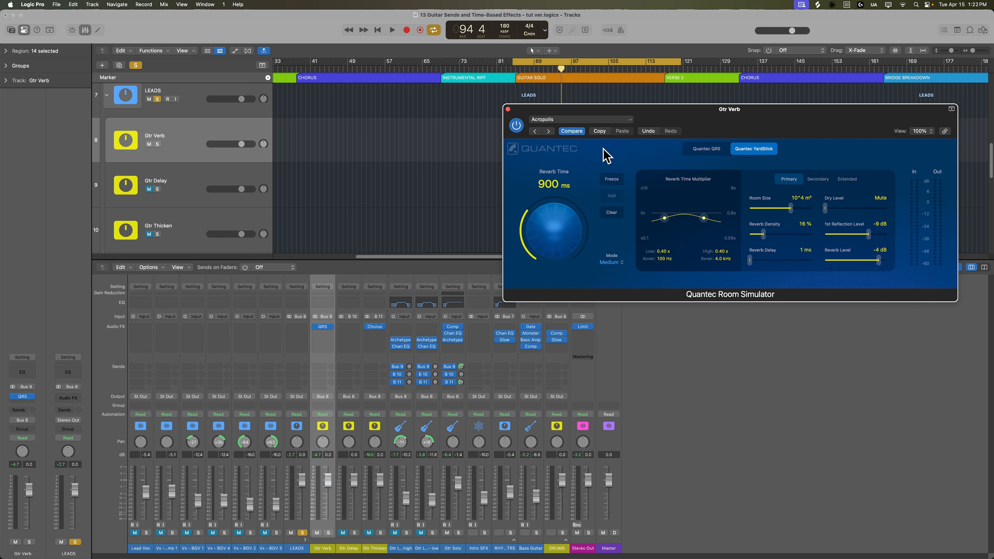
pyautogui.press('space')
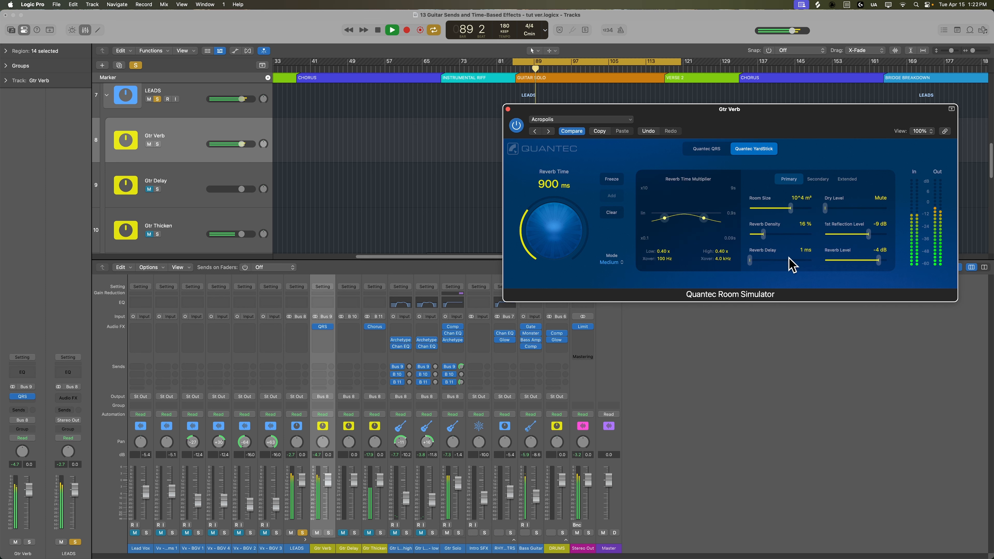
pyautogui.press('space')
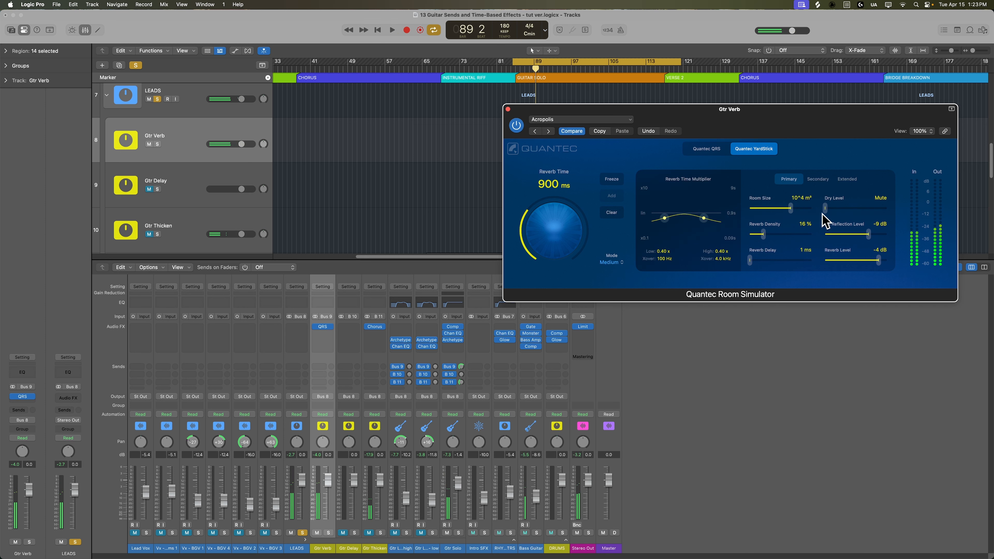
# - Set the Quantec reverb's Mode to Complex and its Reverb Time to 2.24 s while listening to the solo
pyautogui.moveTo(826, 208)
pyautogui.mouseDown()
pyautogui.moveTo(887, 212)
pyautogui.moveTo(825, 214)
pyautogui.mouseUp()
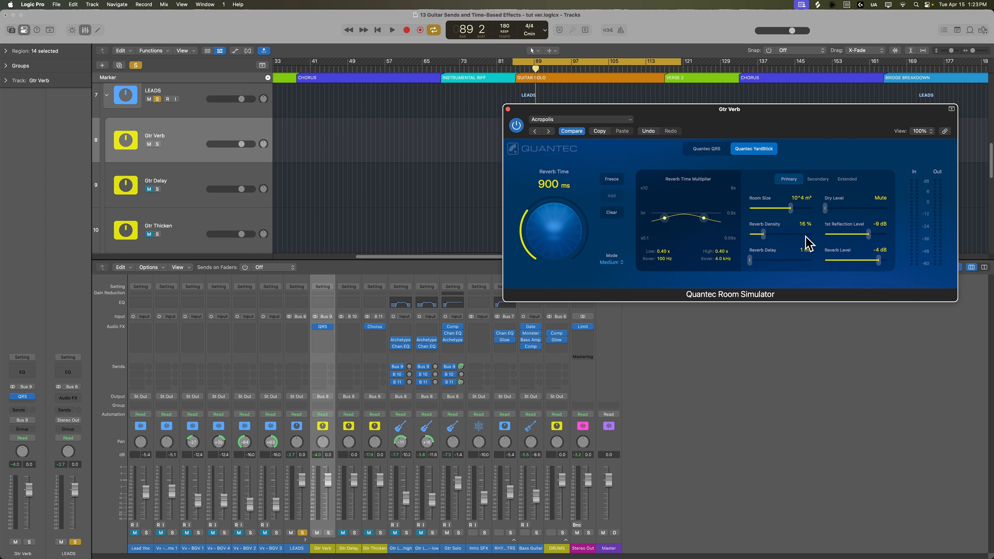
pyautogui.moveTo(572, 239); pyautogui.dragTo(580, 222)
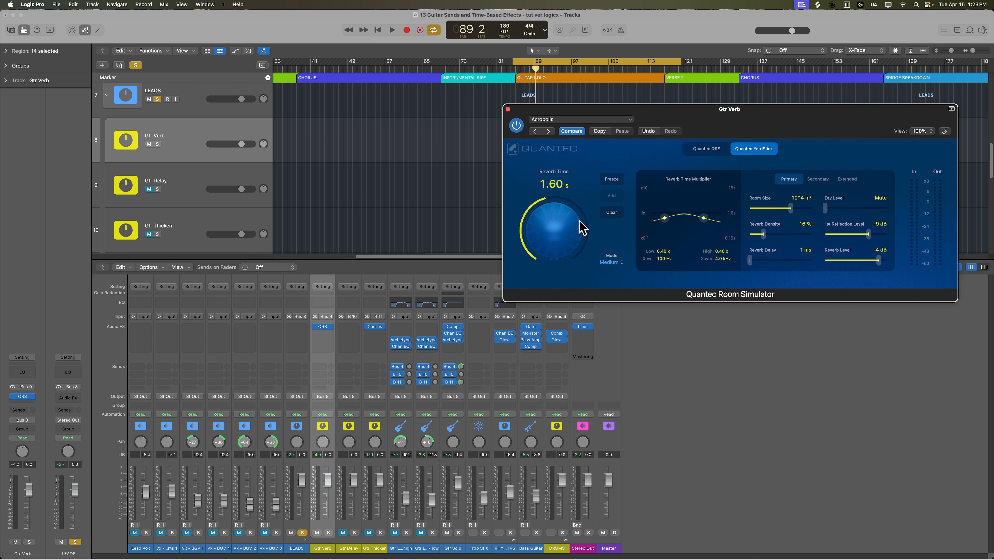
pyautogui.click(612, 262)
pyautogui.press('space')
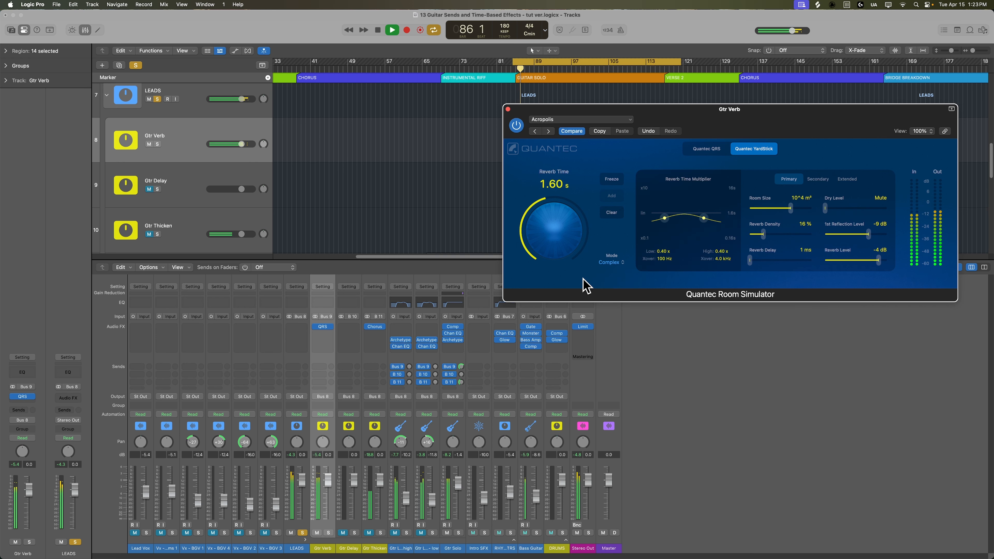
pyautogui.moveTo(573, 255); pyautogui.dragTo(575, 244)
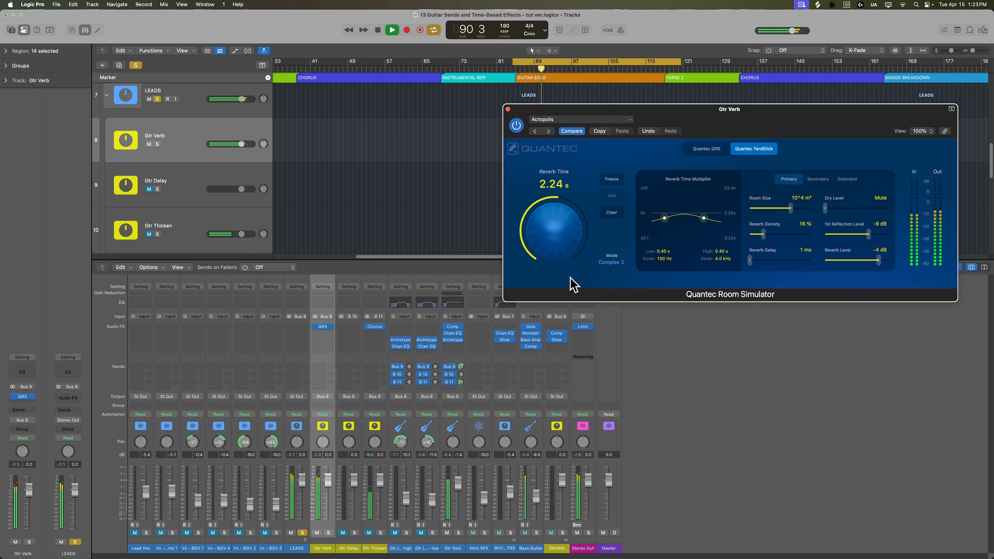
# - Adjust Gtr Solo's Bus 9 send level to balance the reverb during playback, leaving playback stopped
pyautogui.press('space')
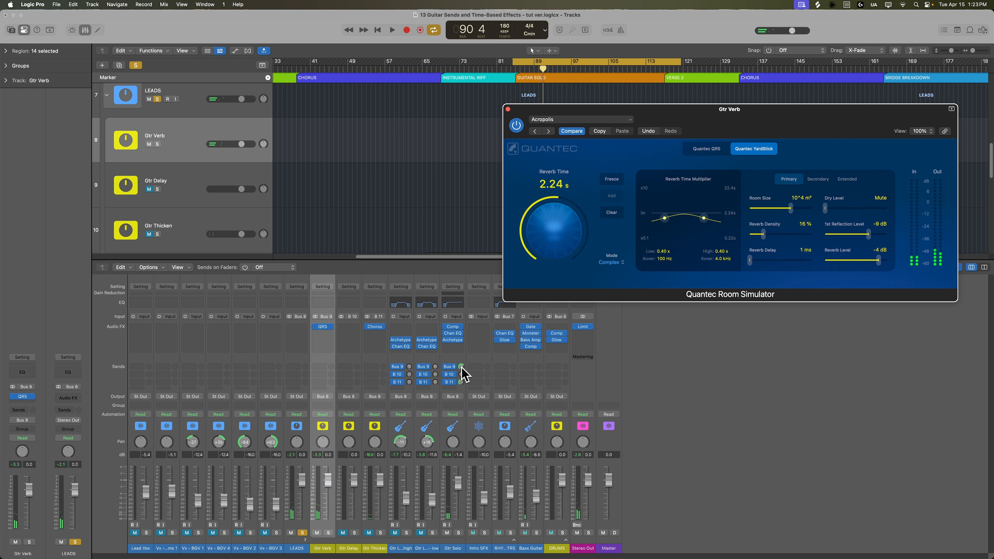
pyautogui.moveTo(461, 367)
pyautogui.mouseDown()
pyautogui.moveTo(465, 392)
pyautogui.moveTo(462, 368)
pyautogui.moveTo(474, 360)
pyautogui.mouseUp()
pyautogui.press('space')
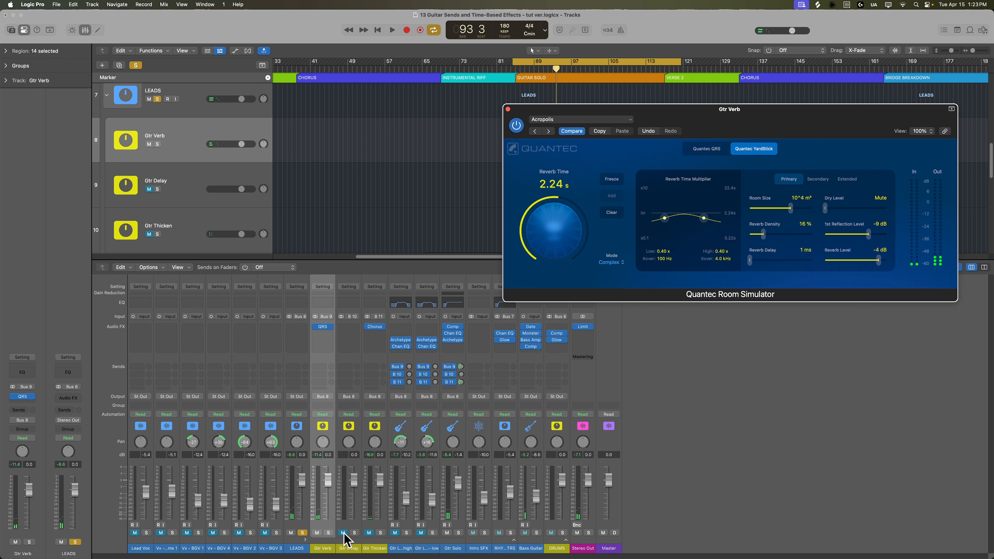
# - Unmute Gtr Delay and insert a stereo Tape Delay on its channel
pyautogui.click(348, 544)
pyautogui.click(351, 331)
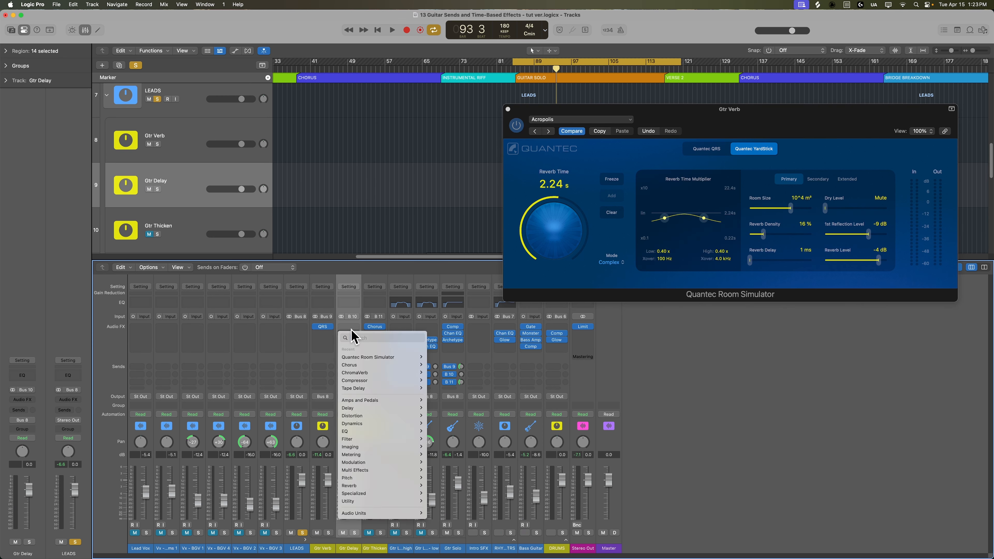
pyautogui.click(351, 331)
pyautogui.click(348, 327)
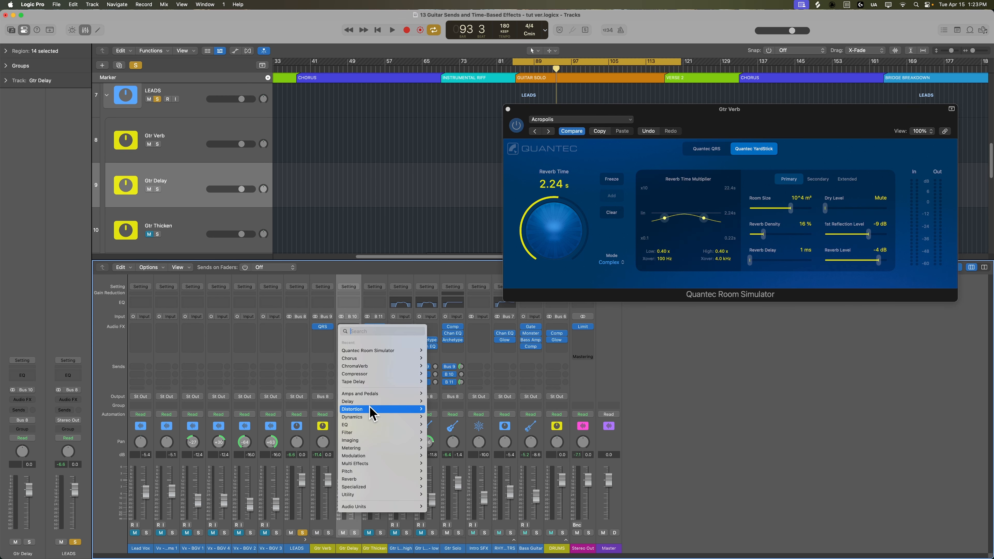
pyautogui.moveTo(371, 401)
pyautogui.moveTo(447, 425)
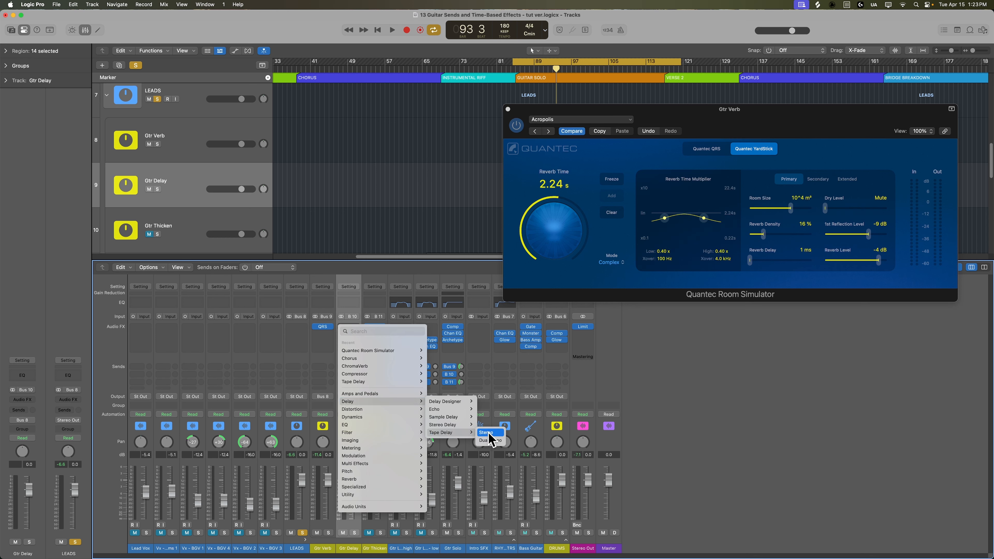
pyautogui.click(488, 434)
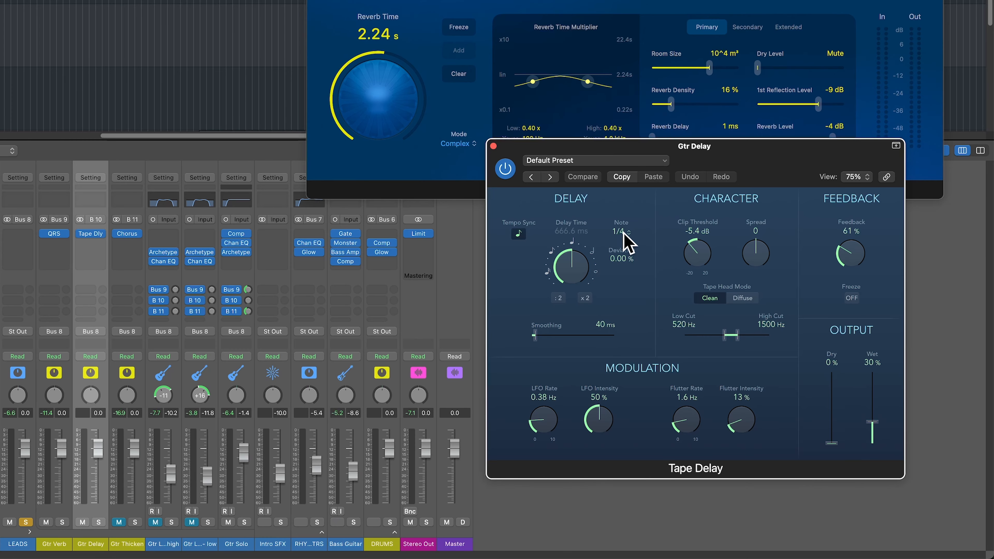
# - Set the Tape Delay's Note value to 1/4 dotted
pyautogui.click(626, 233)
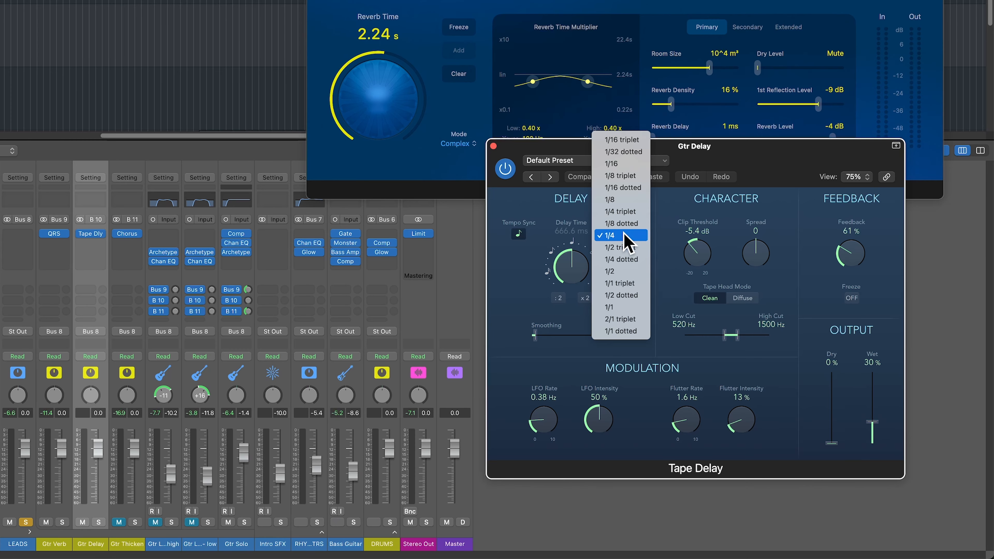
pyautogui.click(638, 259)
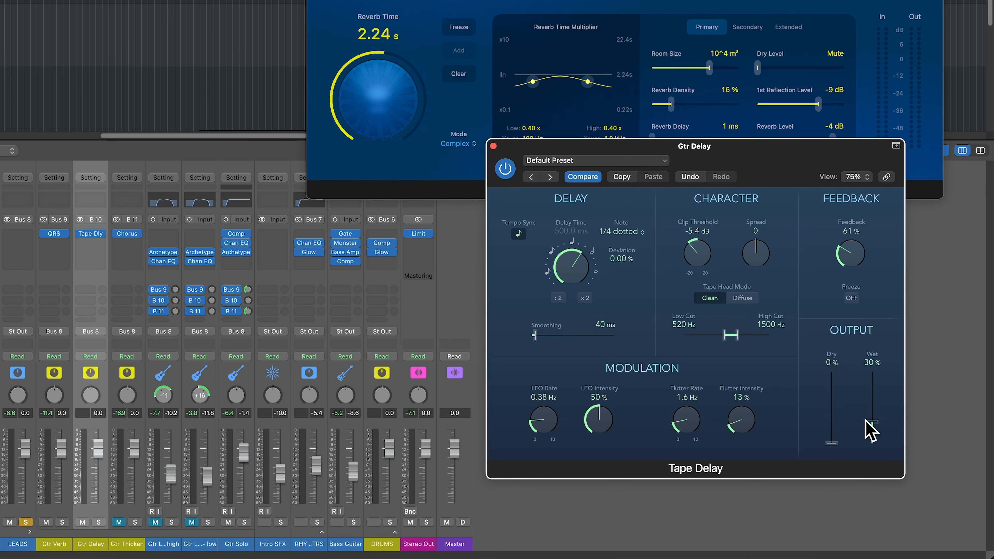
# - Set the Tape Delay's Wet output to 69 %, Spread to 25 and Tape Head Mode to Diffuse
pyautogui.moveTo(871, 422); pyautogui.dragTo(883, 395)
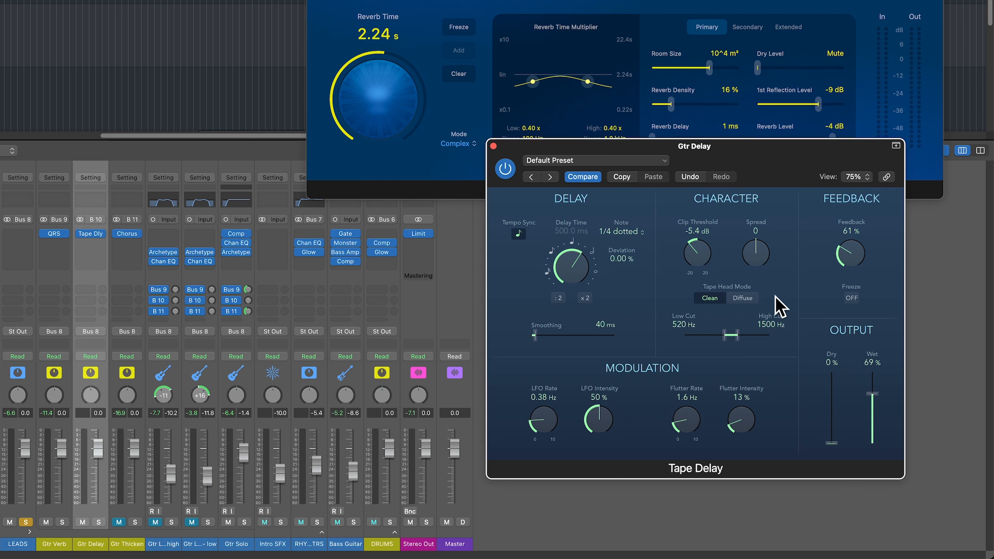
pyautogui.moveTo(770, 244); pyautogui.dragTo(786, 236)
pyautogui.click(745, 298)
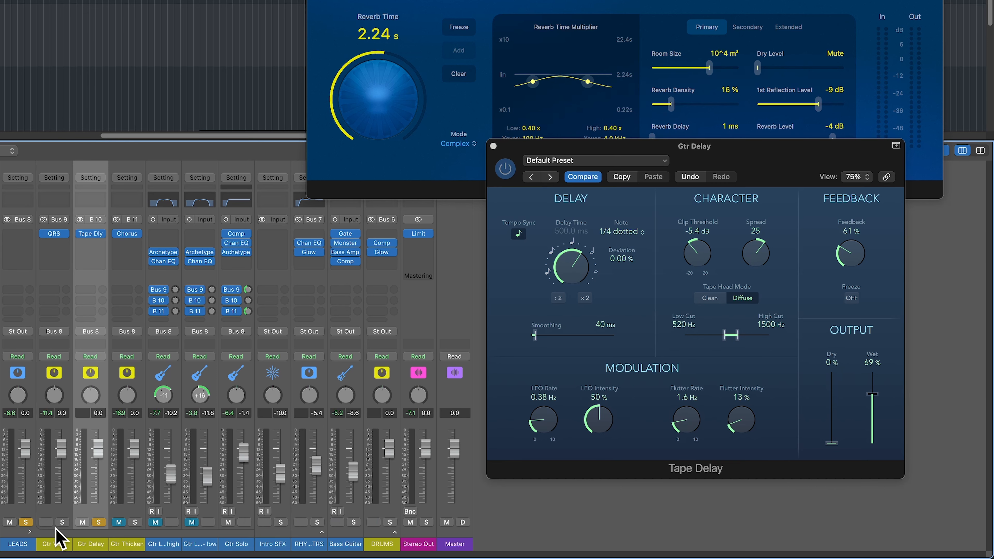
# - Set the Tape Delay's Low Cut to 320 Hz and High Cut to 1600 Hz
pyautogui.click(51, 524)
pyautogui.moveTo(744, 338); pyautogui.dragTo(792, 340)
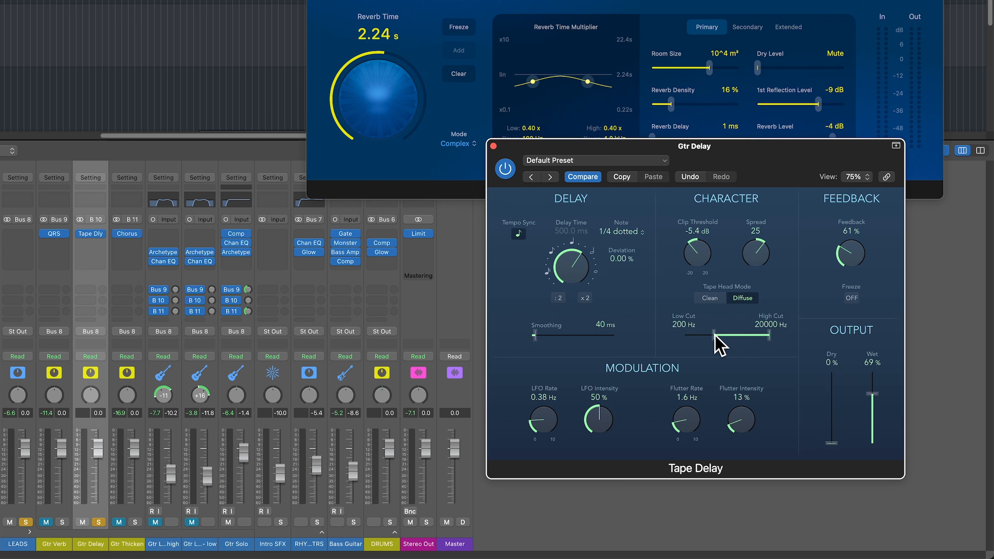
pyautogui.moveTo(718, 335); pyautogui.dragTo(668, 336)
pyautogui.moveTo(770, 335); pyautogui.dragTo(727, 336)
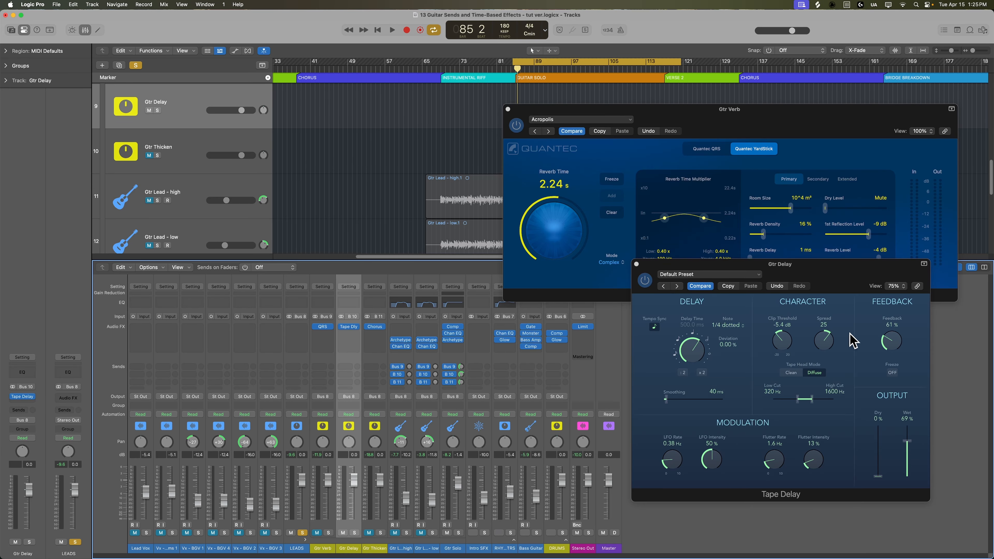
# - Solo Gtr Delay during playback and set the Tape Delay's High Cut to 1700 Hz and Spread to 27, leaving playback stopped
pyautogui.click(852, 340)
pyautogui.press('space')
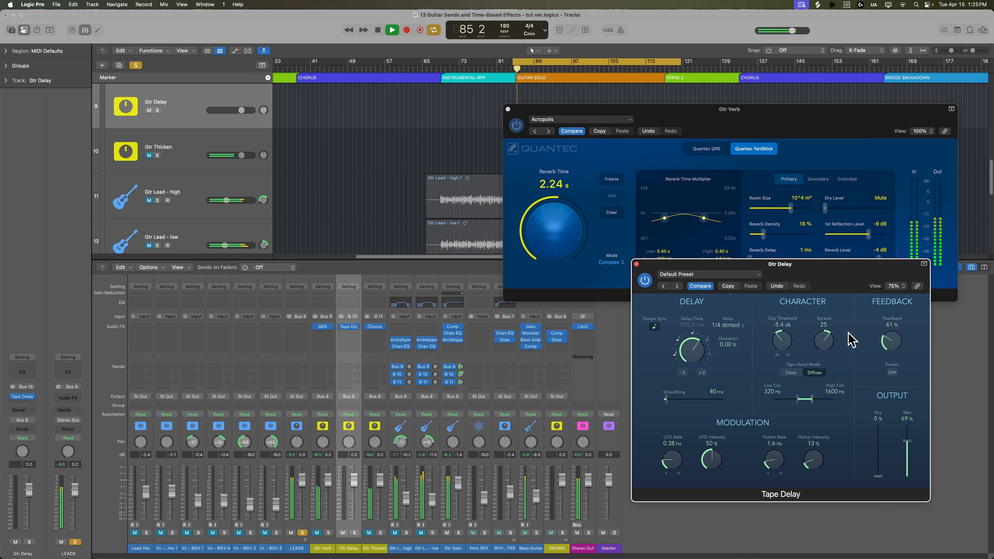
pyautogui.click(354, 532)
pyautogui.moveTo(813, 400); pyautogui.dragTo(806, 400)
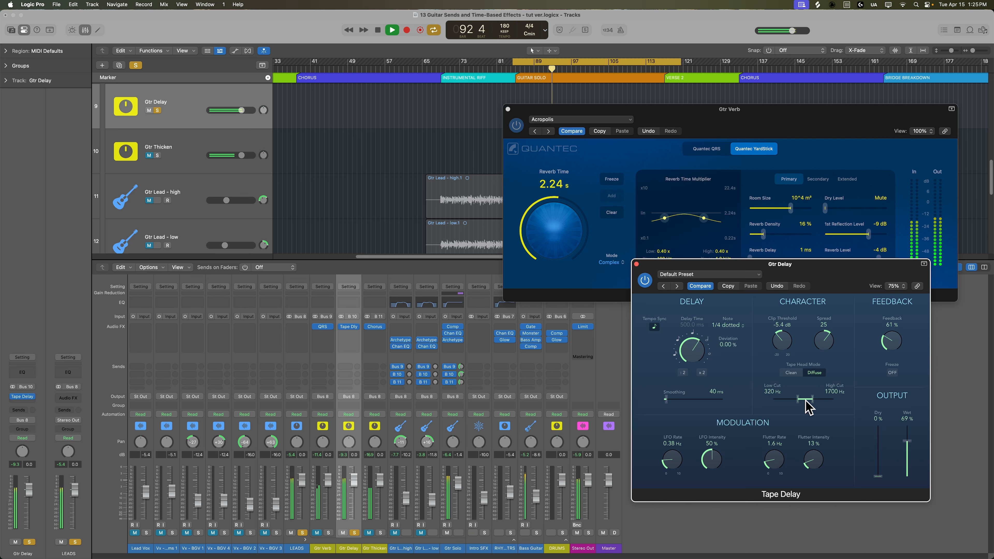
pyautogui.moveTo(822, 344); pyautogui.dragTo(824, 339)
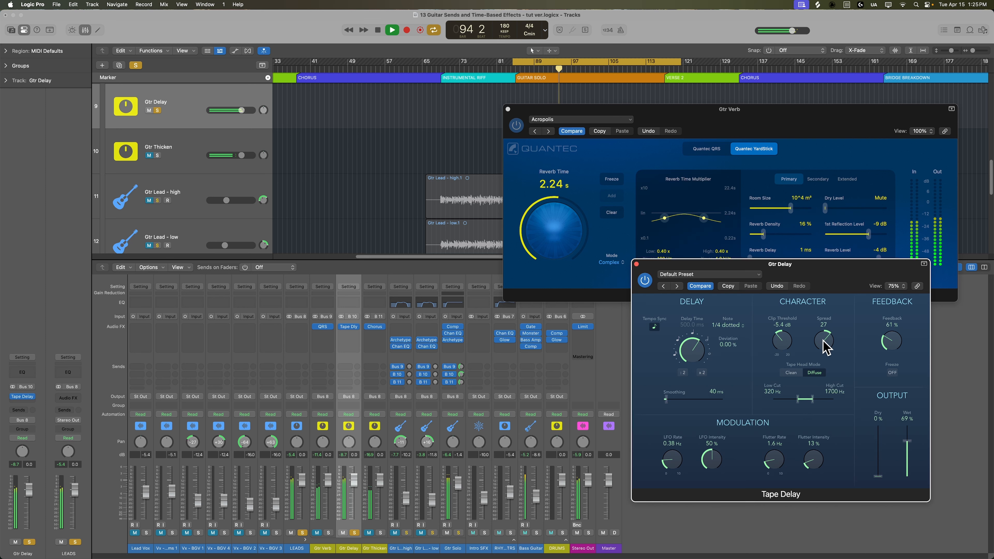
pyautogui.press('space')
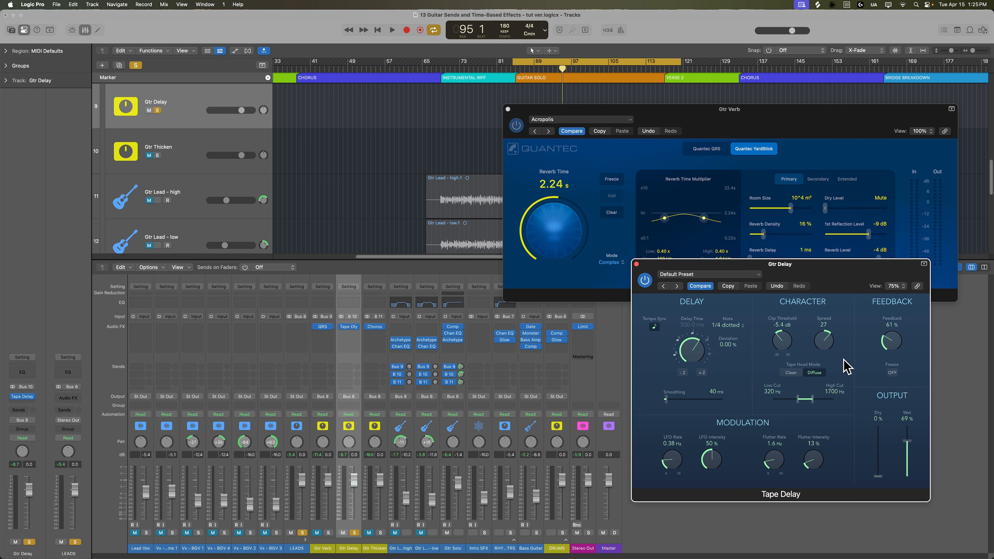
# - Set the Tape Delay's Feedback to 26 %, audition it, and close the plug-in with Gtr Delay unsoloed
pyautogui.moveTo(890, 342); pyautogui.dragTo(893, 351)
pyautogui.press('space')
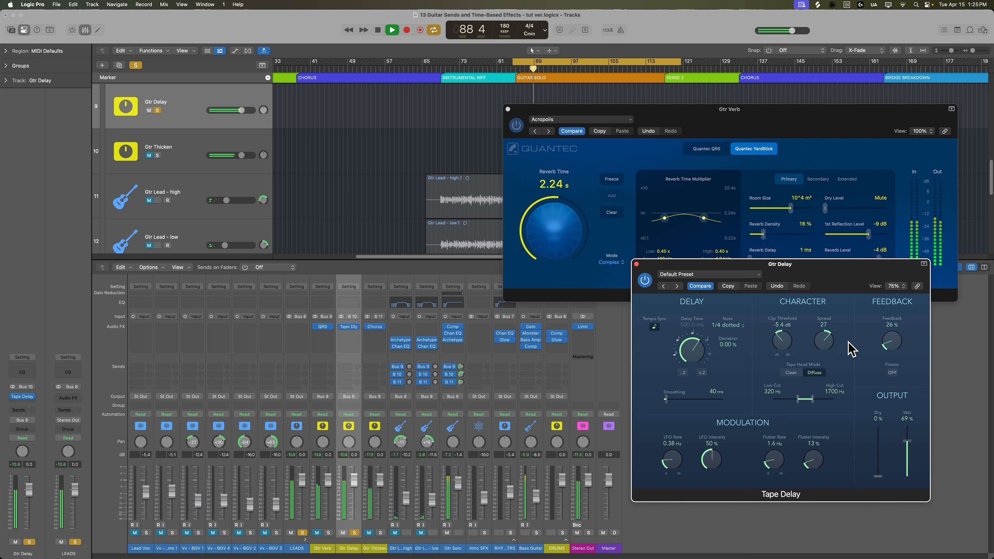
pyautogui.press('space')
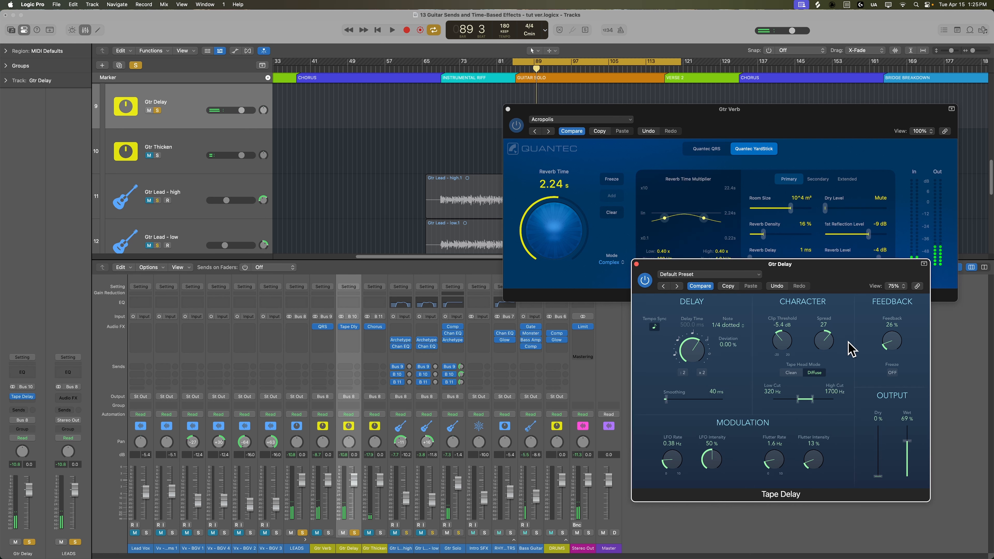
pyautogui.click(636, 264)
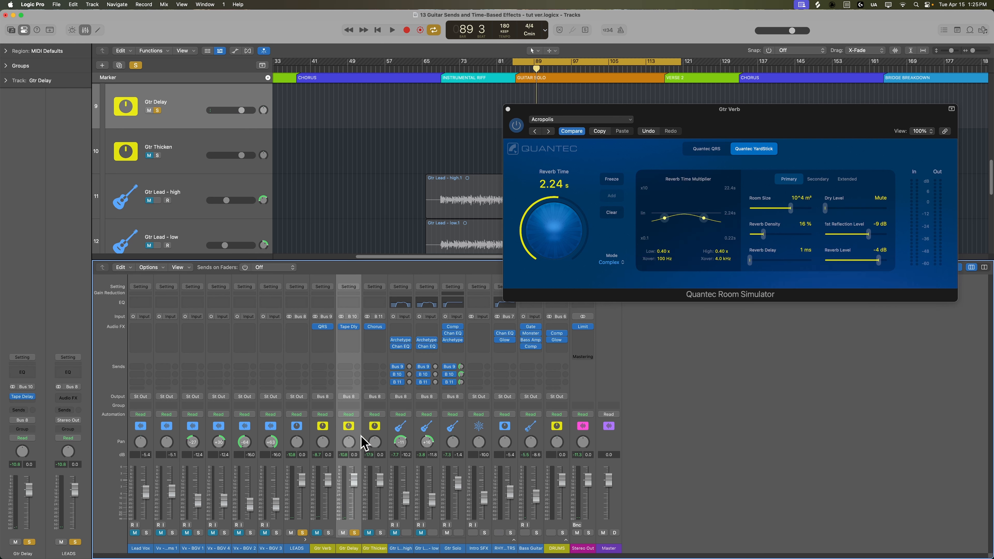
pyautogui.click(354, 532)
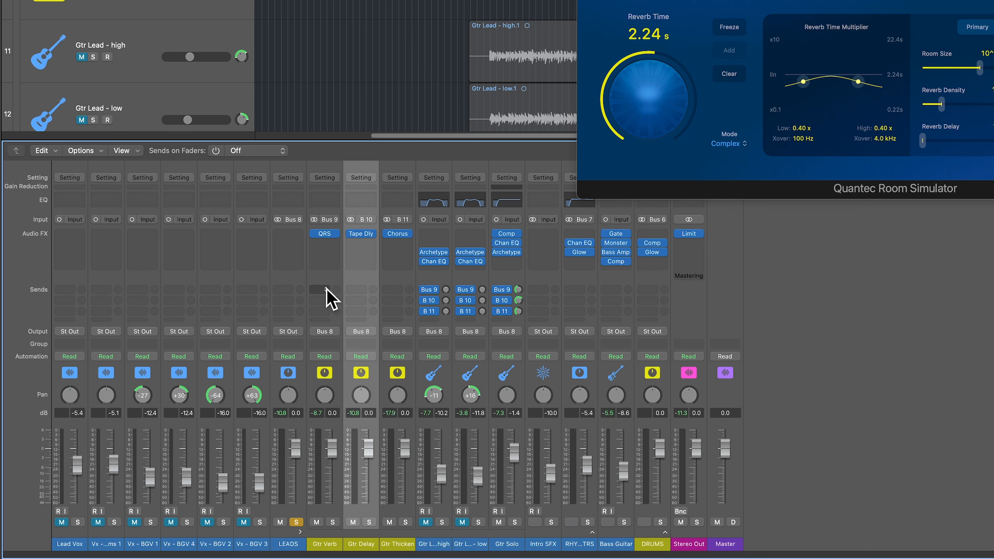
# - Add a Bus 9 send to Gtr Verb on the Gtr Delay channel, raise its level and make it Pre Fader
pyautogui.click(355, 291)
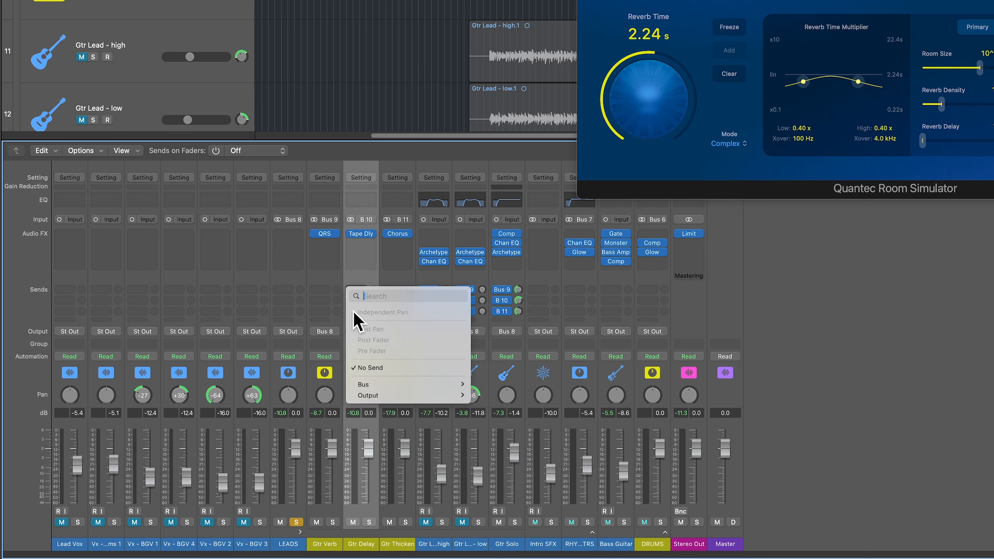
pyautogui.moveTo(400, 387)
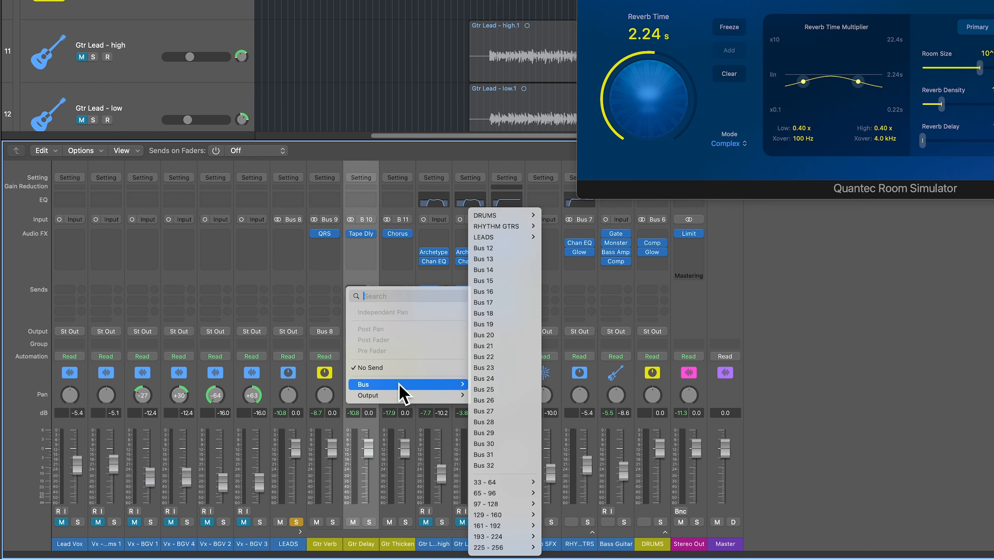
pyautogui.moveTo(498, 237)
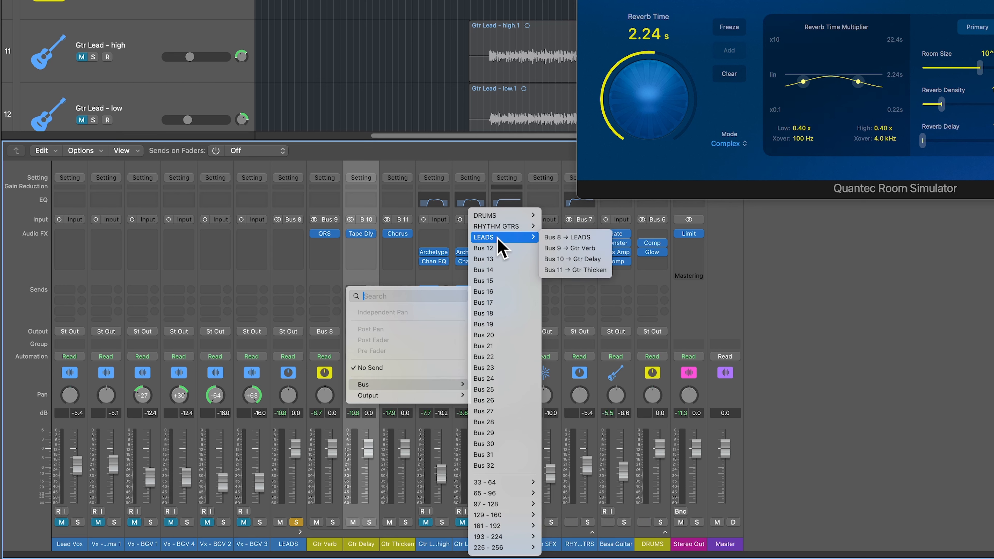
pyautogui.click(598, 249)
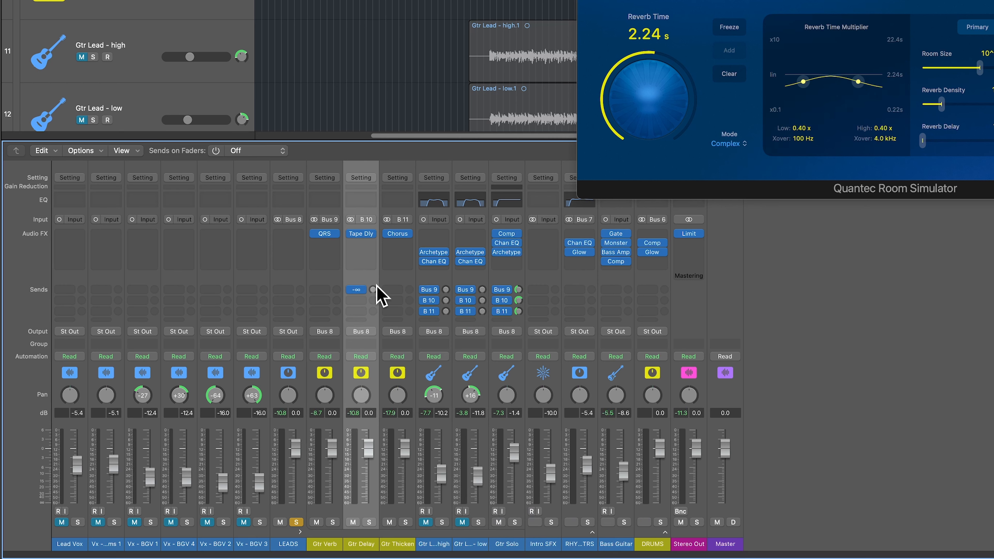
pyautogui.moveTo(373, 290); pyautogui.dragTo(373, 282)
pyautogui.click(358, 289)
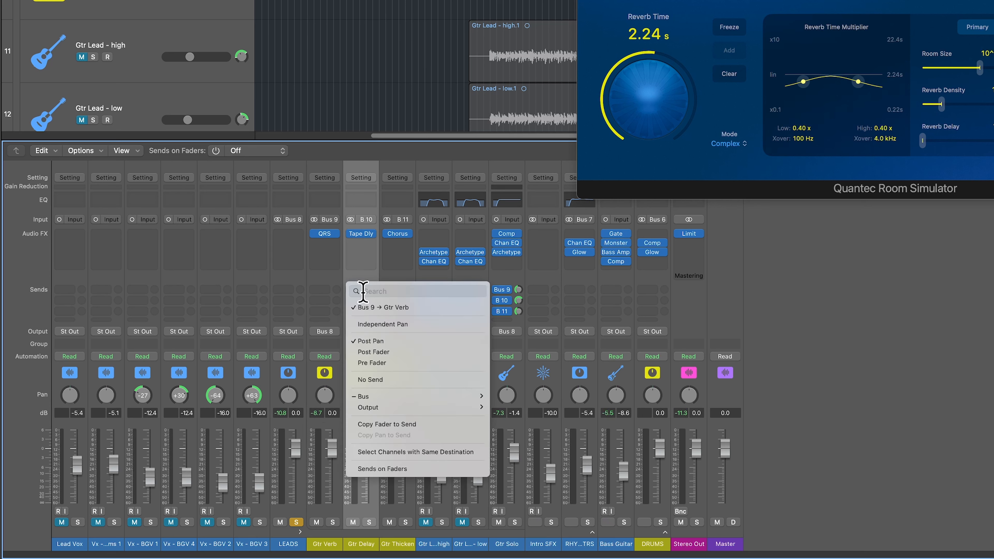
pyautogui.click(399, 361)
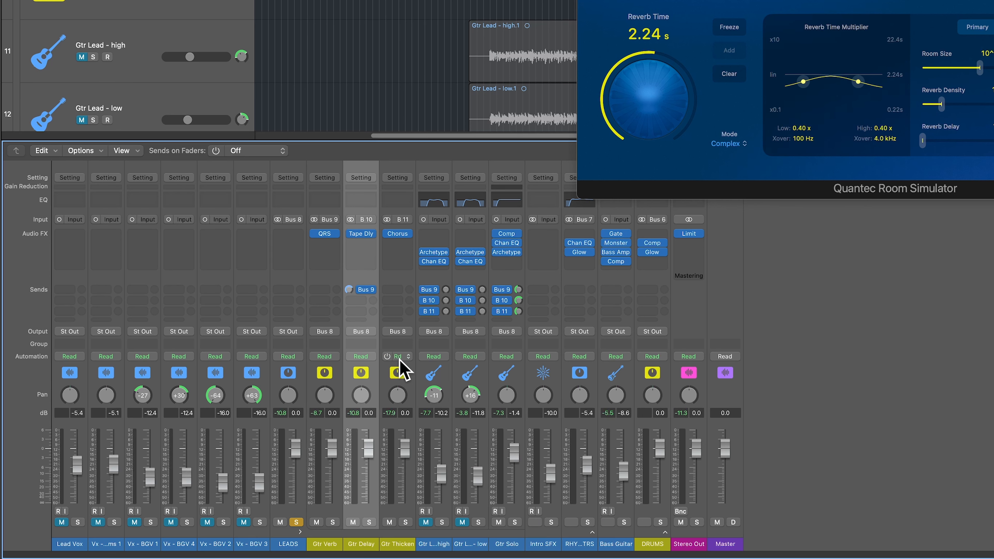
# - With Gtr Delay's fader at 0.0 dB, balance its Bus 9 send and Gtr Solo's Bus 10 send during playback
pyautogui.moveTo(368, 449)
pyautogui.mouseDown()
pyautogui.moveTo(368, 484)
pyautogui.moveTo(369, 460)
pyautogui.mouseUp()
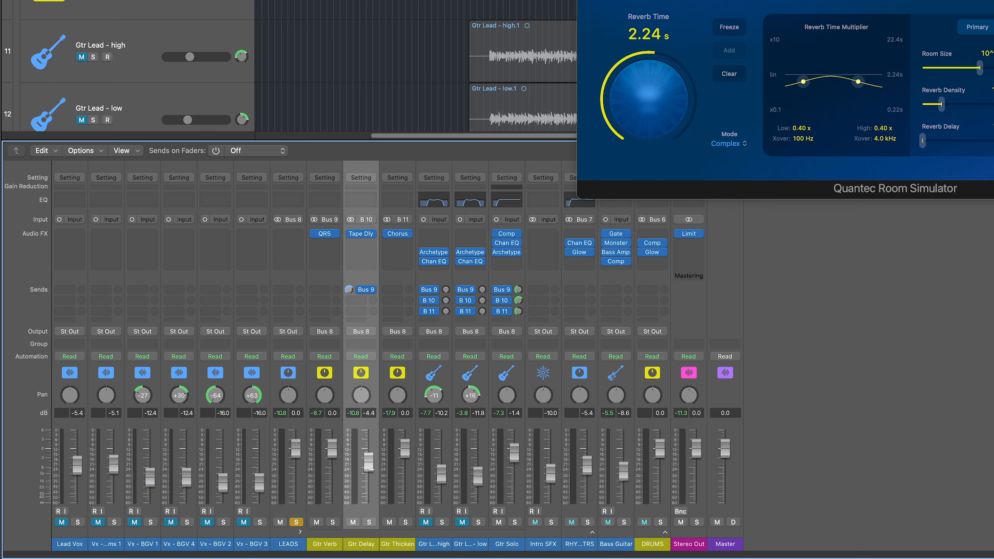
pyautogui.keyDown('alt'); pyautogui.click(369, 460); pyautogui.keyUp('alt')
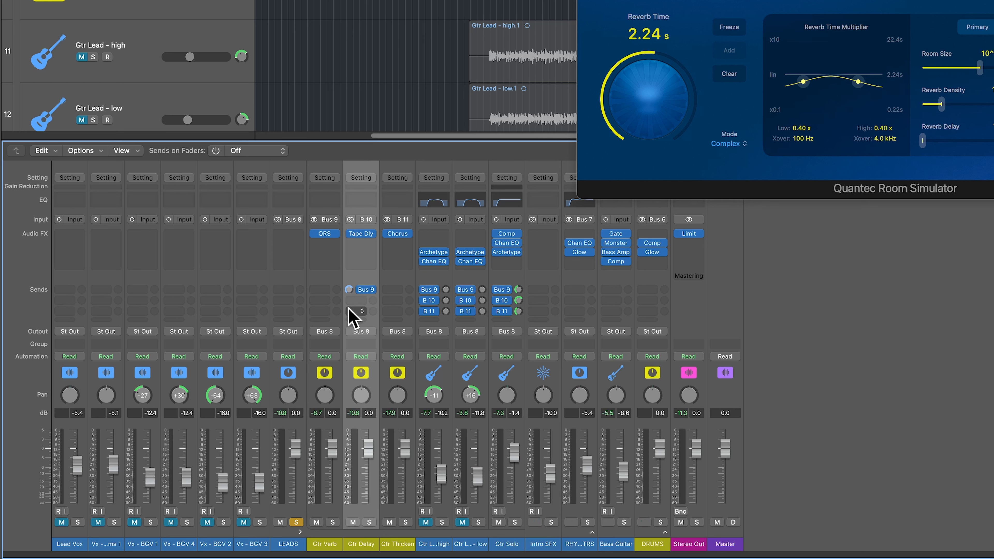
pyautogui.moveTo(362, 337); pyautogui.dragTo(364, 322)
pyautogui.press('space')
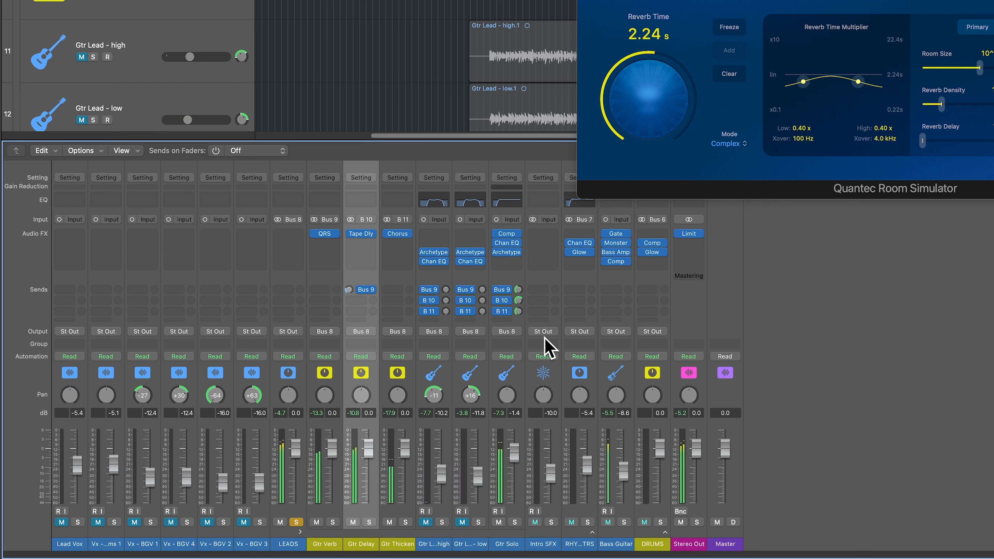
pyautogui.moveTo(520, 302); pyautogui.dragTo(524, 350)
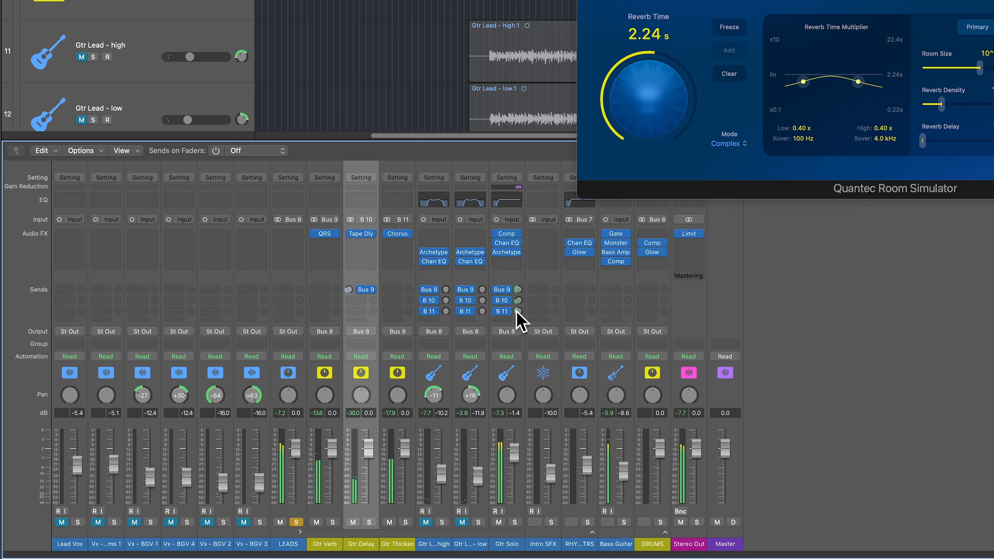
pyautogui.moveTo(520, 302); pyautogui.dragTo(525, 293)
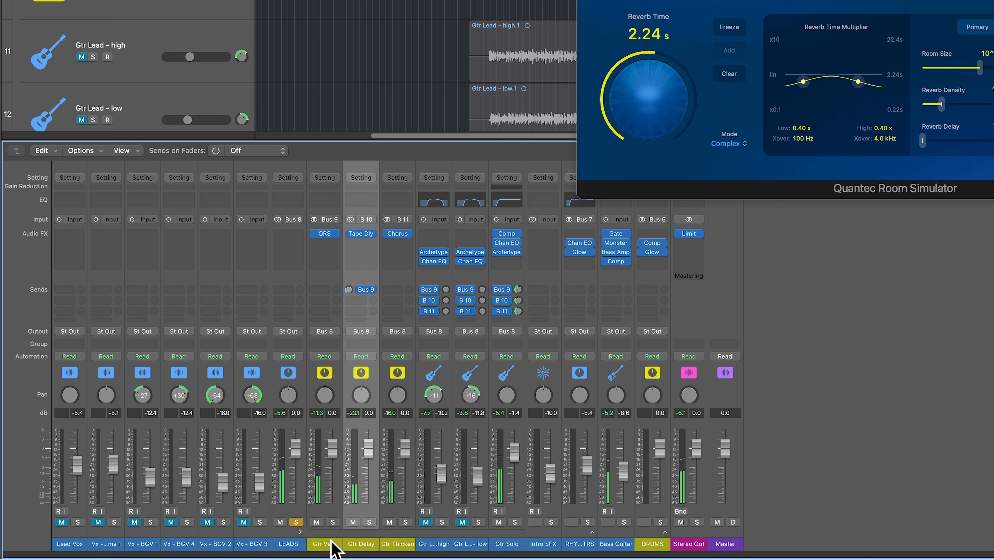
# - Unsolo LEADS and add a 2.3 dB boost at 1020 Hz in Gtr Solo's Channel EQ, closing the plug-in
pyautogui.click(300, 522)
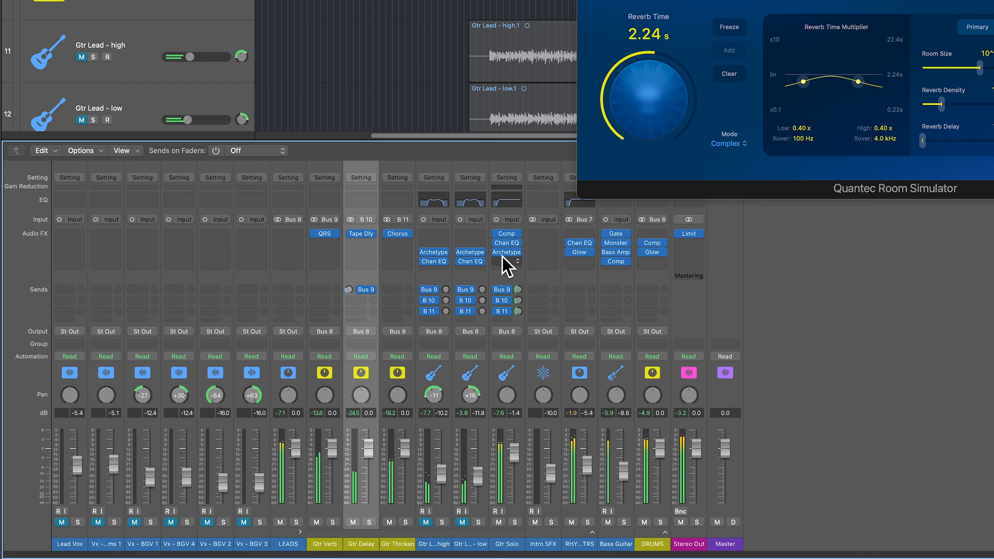
pyautogui.click(506, 242)
pyautogui.moveTo(807, 1); pyautogui.dragTo(993, 135)
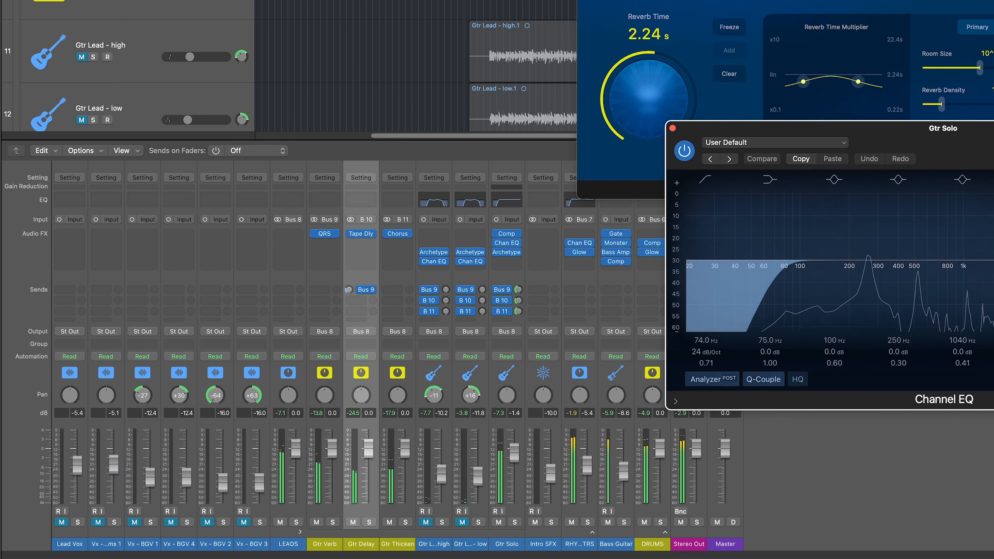
pyautogui.moveTo(966, 256)
pyautogui.mouseDown()
pyautogui.moveTo(968, 241)
pyautogui.moveTo(941, 222)
pyautogui.moveTo(927, 188)
pyautogui.moveTo(979, 187)
pyautogui.moveTo(978, 222)
pyautogui.moveTo(965, 245)
pyautogui.mouseUp()
pyautogui.moveTo(801, 130); pyautogui.dragTo(811, 165)
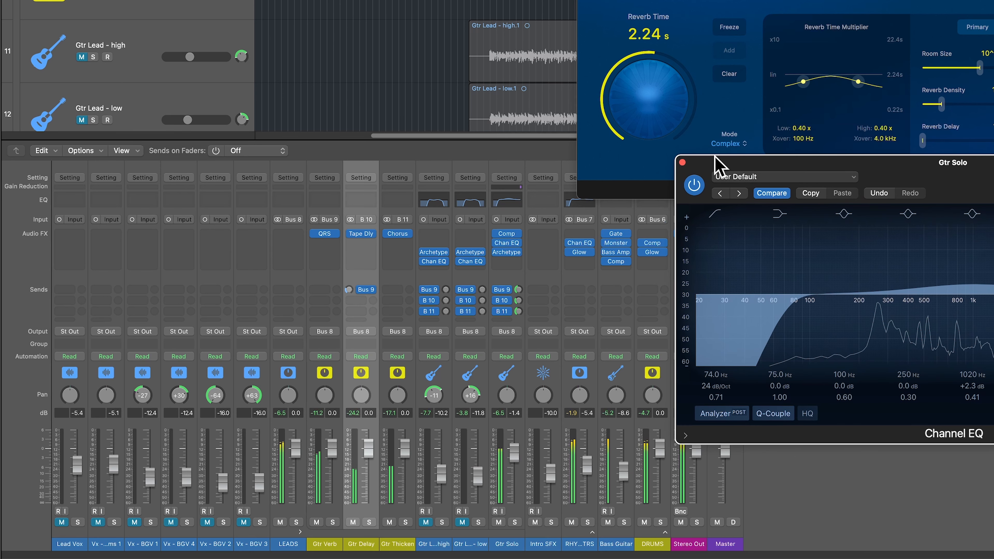
pyautogui.click(682, 162)
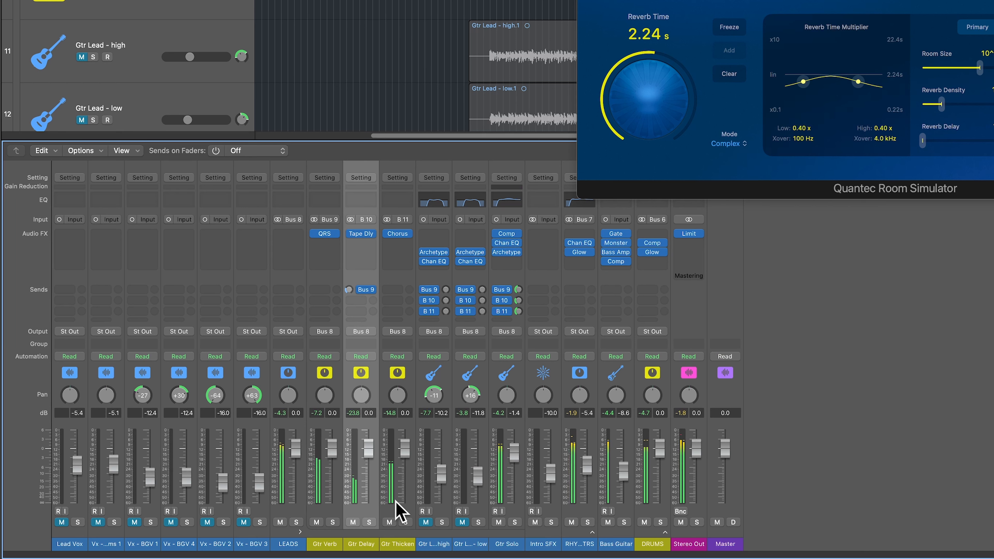
# - Review the Gtr Solo and Gtr Verb channels and examine the options of Gtr Solo's Bus 11 send
pyautogui.click(504, 543)
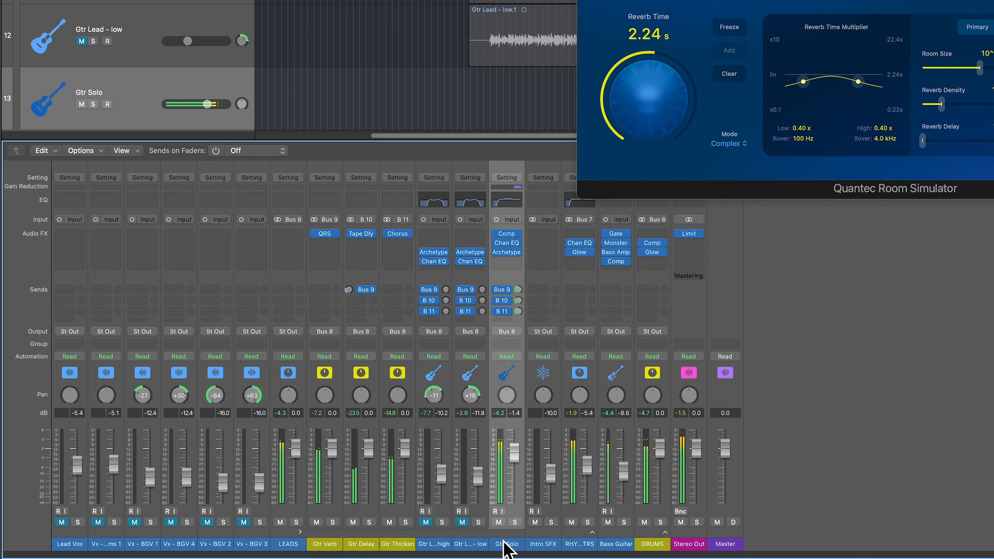
pyautogui.click(323, 545)
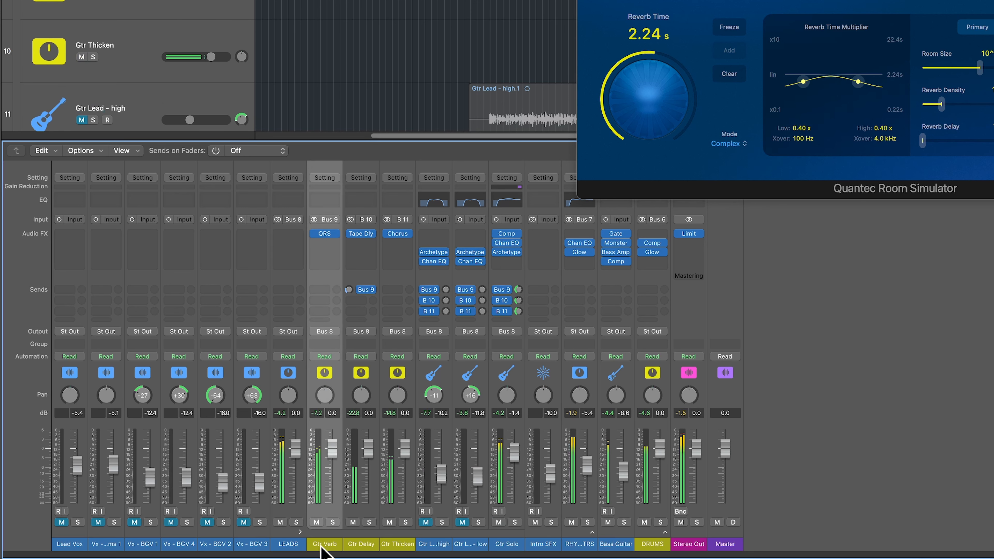
pyautogui.click(507, 544)
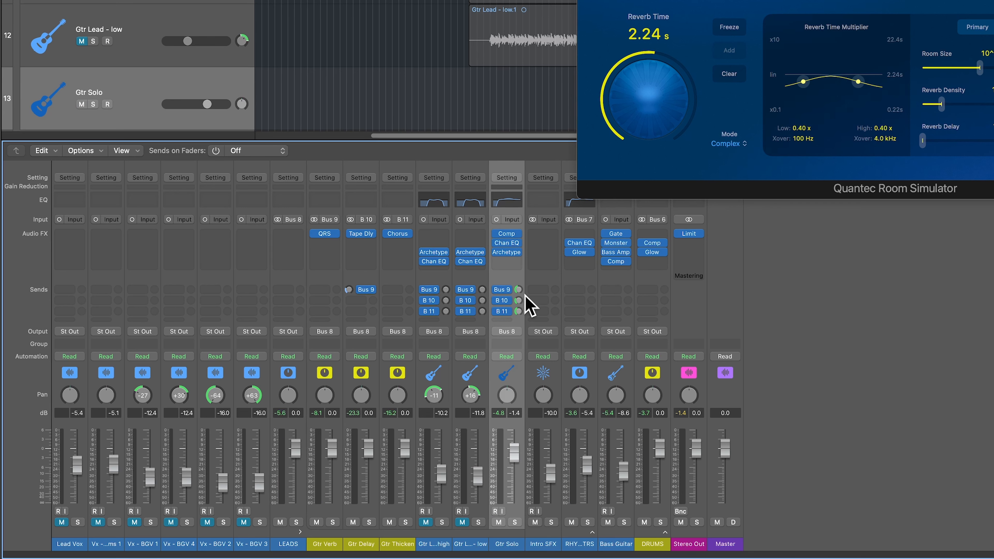
pyautogui.click(511, 312)
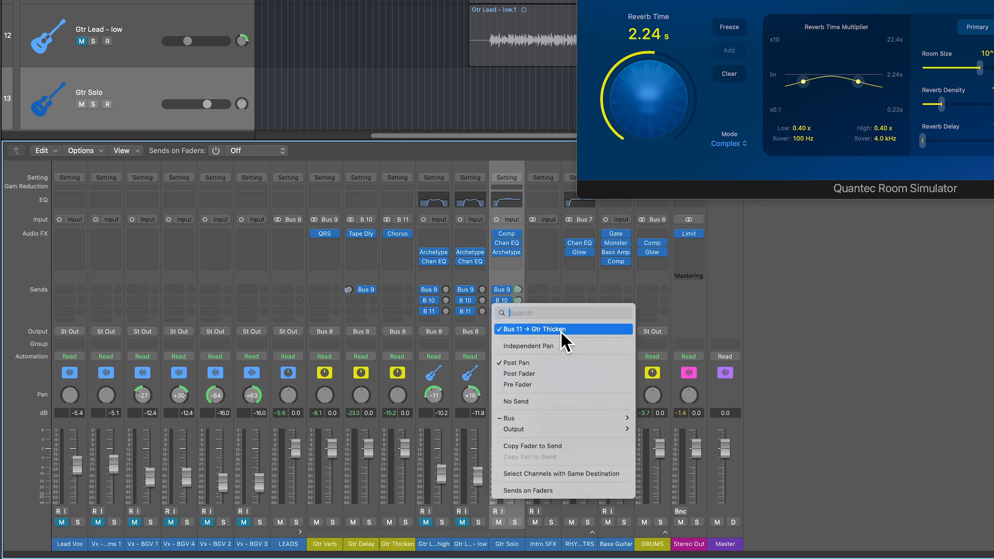
pyautogui.click(872, 307)
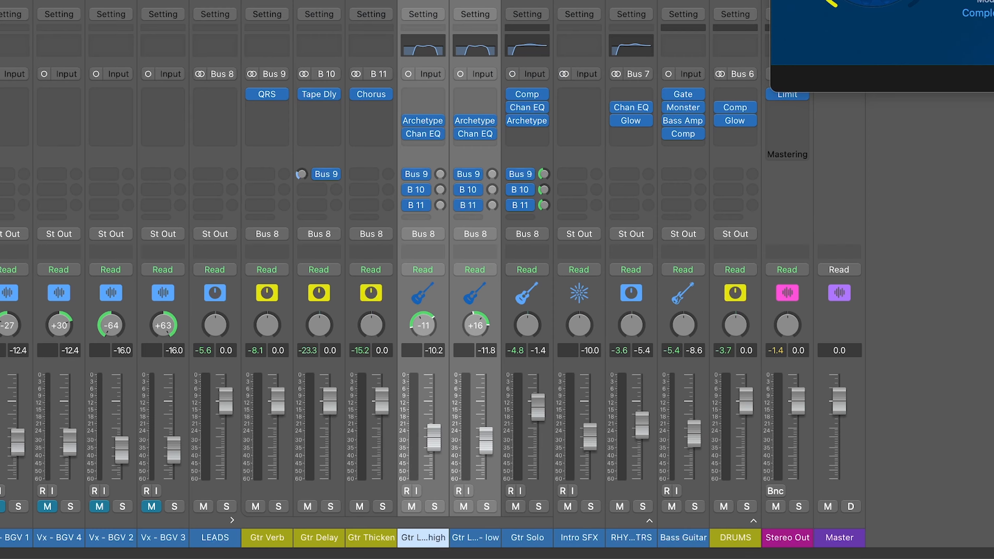
# - Set the Bus 9 and Bus 10 sends on the selected Gtr Lead high and low channels to Post Fader
pyautogui.click(426, 175)
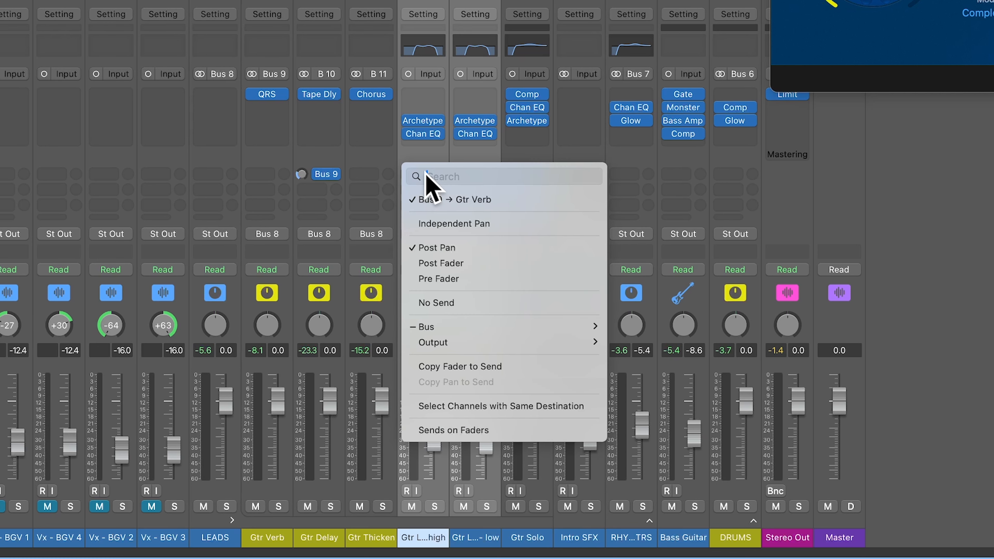
pyautogui.click(485, 262)
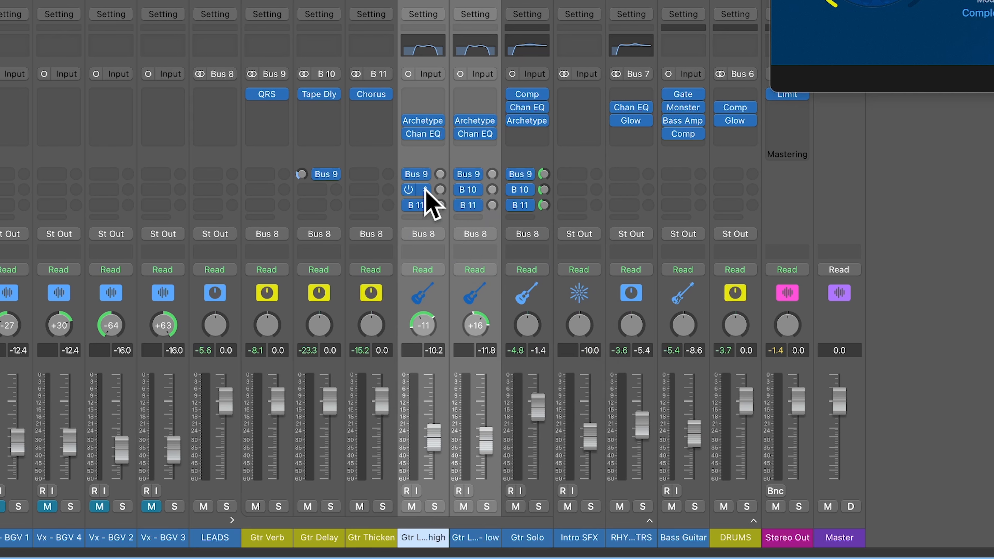
pyautogui.click(426, 189)
pyautogui.click(451, 276)
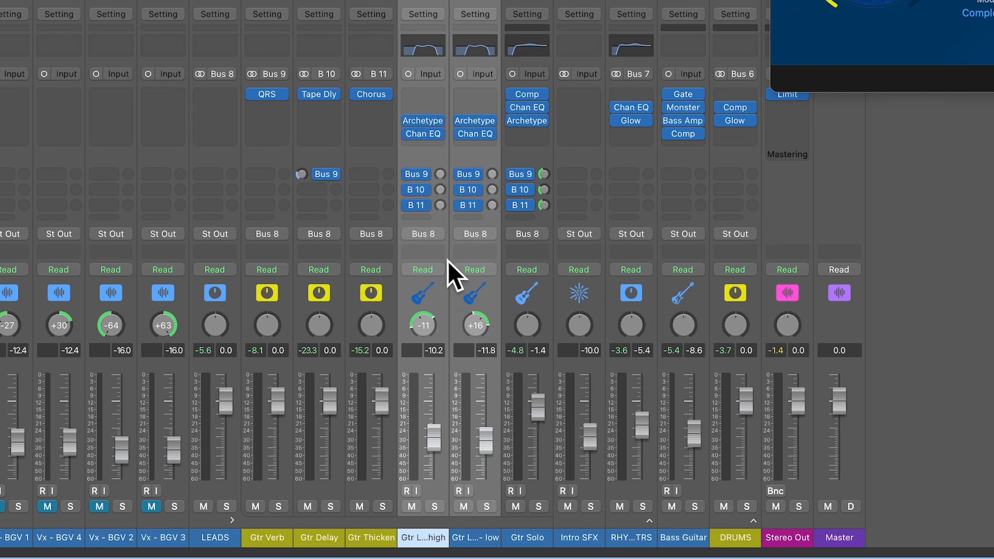
# - Set the Bus 11 send on the Gtr Lead high and low channels to Post Fader and check their Bus 10 send mode
pyautogui.click(425, 206)
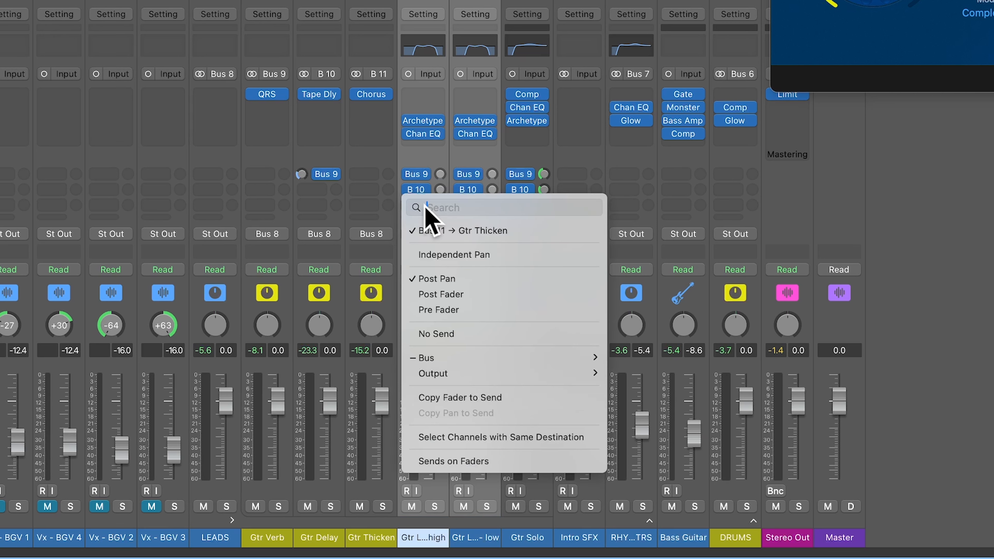
pyautogui.click(460, 294)
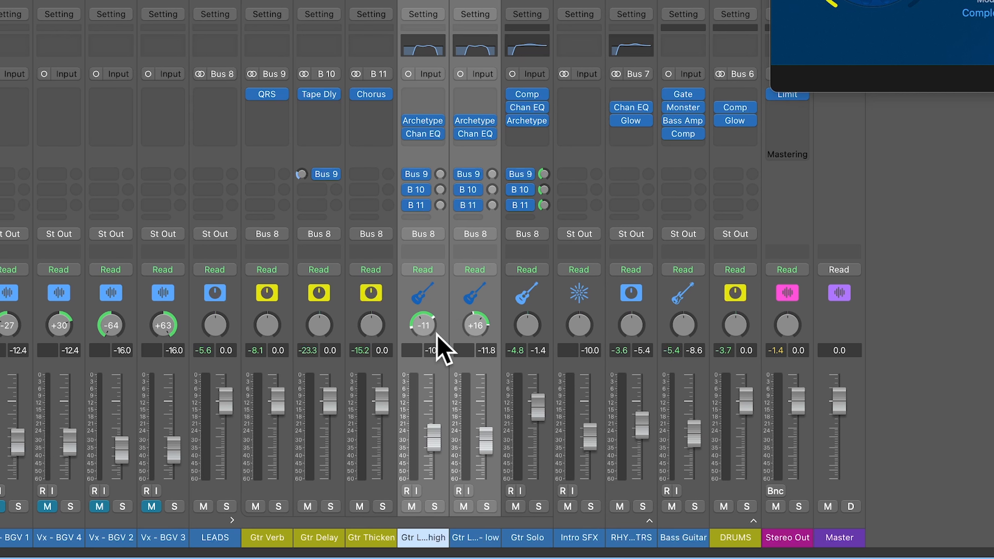
pyautogui.click(331, 4)
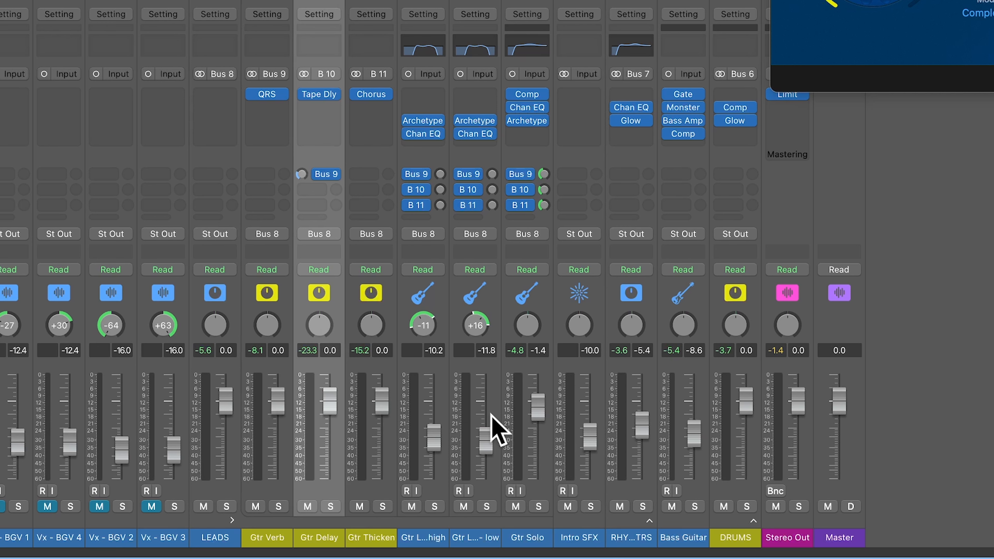
pyautogui.moveTo(440, 530); pyautogui.dragTo(476, 531)
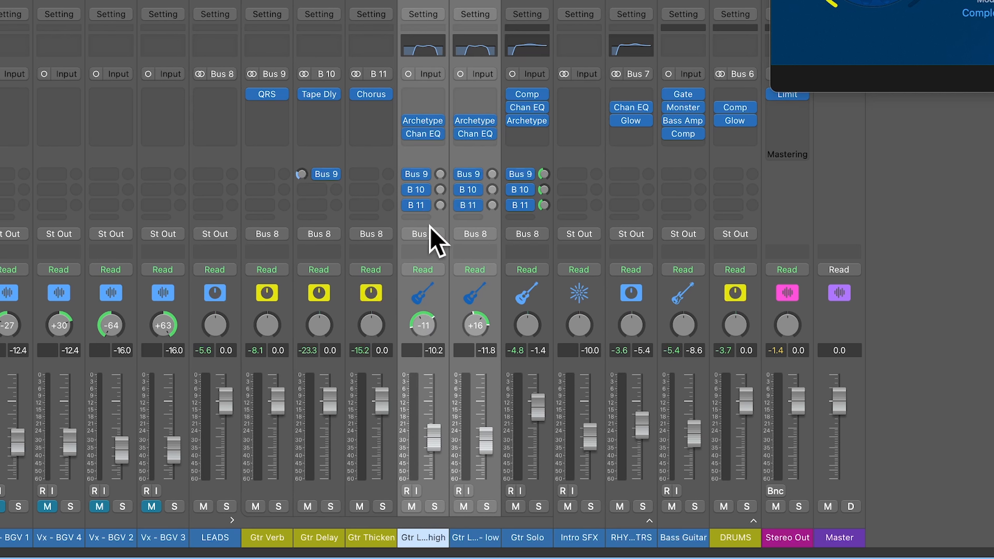
pyautogui.click(425, 191)
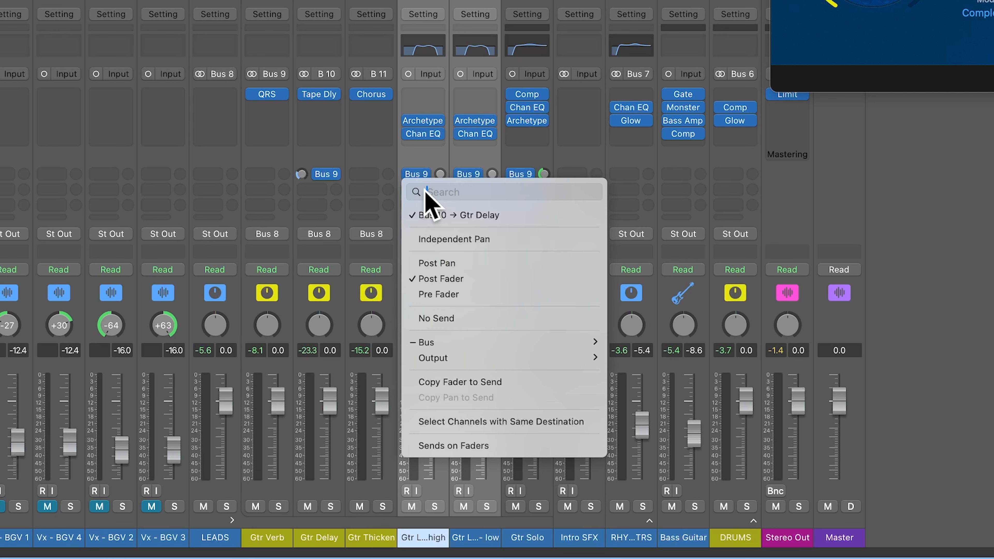
pyautogui.press('Escape')
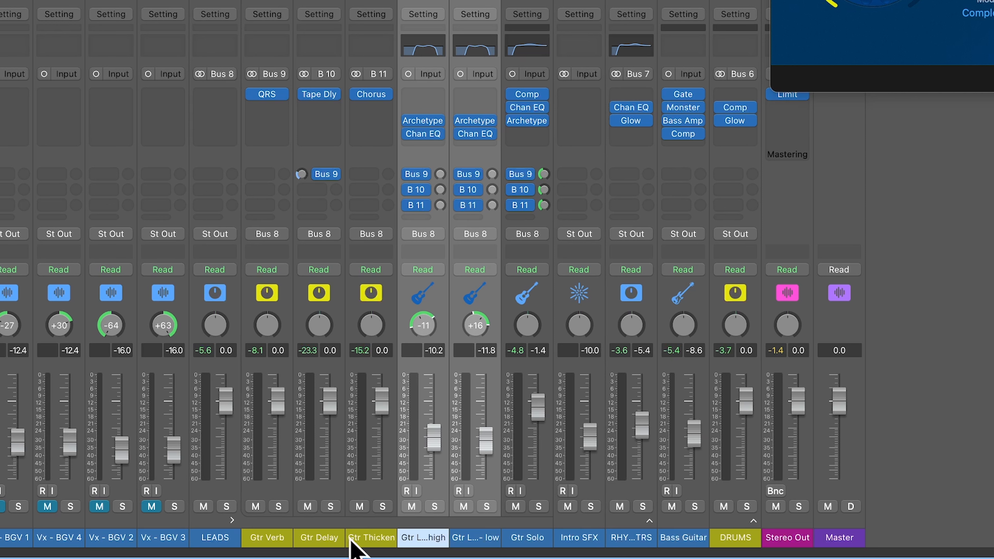
# - Mute Gtr Solo, solo LEADS and start playback of the lead guitars
pyautogui.click(516, 506)
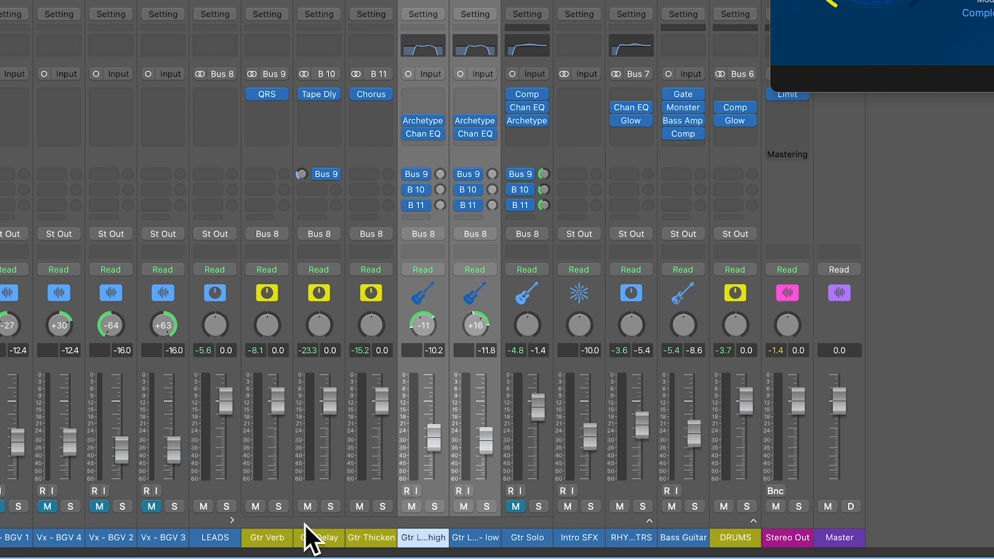
pyautogui.click(227, 508)
pyautogui.press('space')
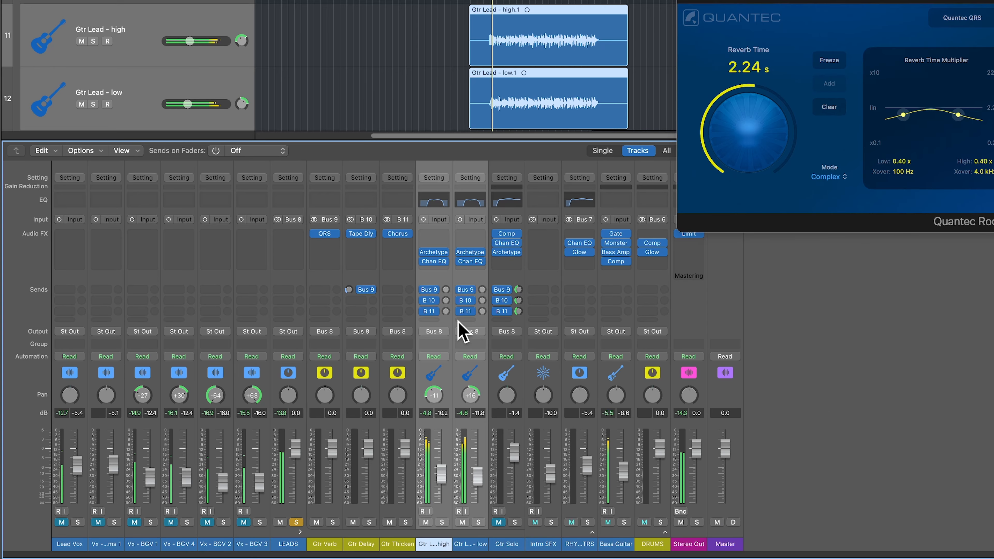
# - Raise the Bus 9, Bus 10 and Bus 11 send levels on the selected Gtr Lead high and low channels during playback
pyautogui.moveTo(440, 205); pyautogui.dragTo(464, 125)
pyautogui.moveTo(462, 256)
pyautogui.mouseDown()
pyautogui.moveTo(471, 224)
pyautogui.moveTo(481, 282)
pyautogui.moveTo(493, 286)
pyautogui.moveTo(470, 224)
pyautogui.moveTo(477, 253)
pyautogui.mouseUp()
pyautogui.moveTo(453, 293); pyautogui.dragTo(488, 206)
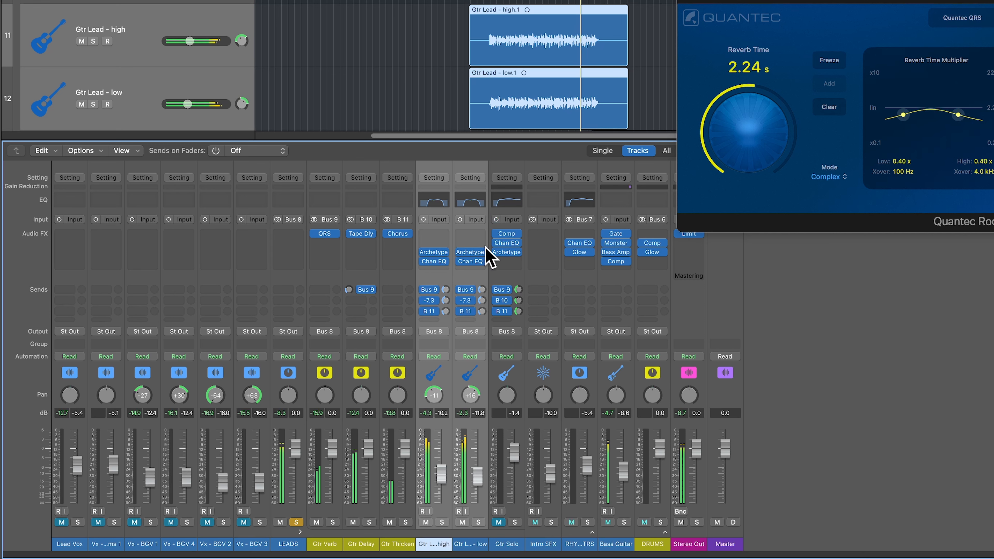
pyautogui.moveTo(485, 269); pyautogui.dragTo(487, 284)
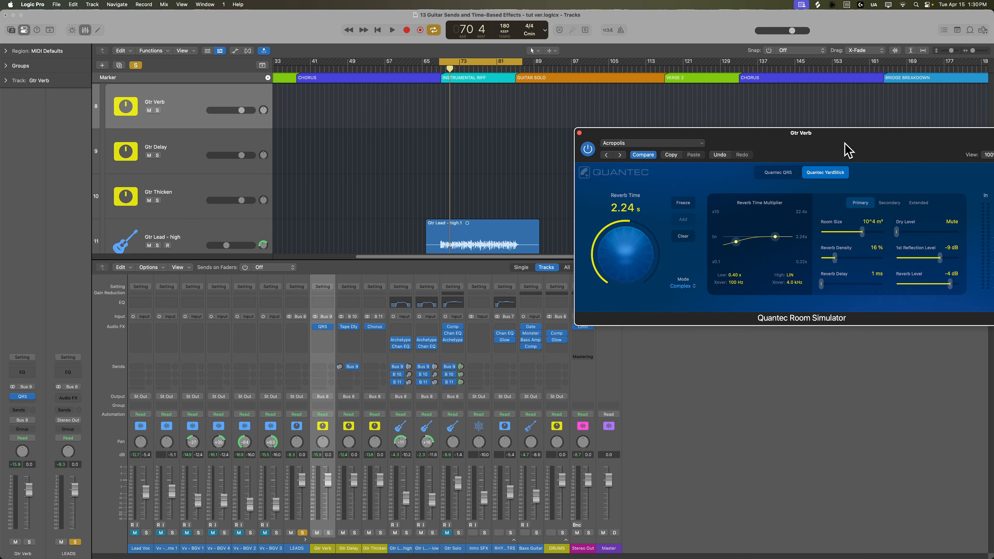
# - With Gtr Verb soloed during playback, set the Quantec's high reverb time multiplier to 1.60 x with a 2.5 kHz crossover, then unsolo it
pyautogui.press('space')
pyautogui.press('s')
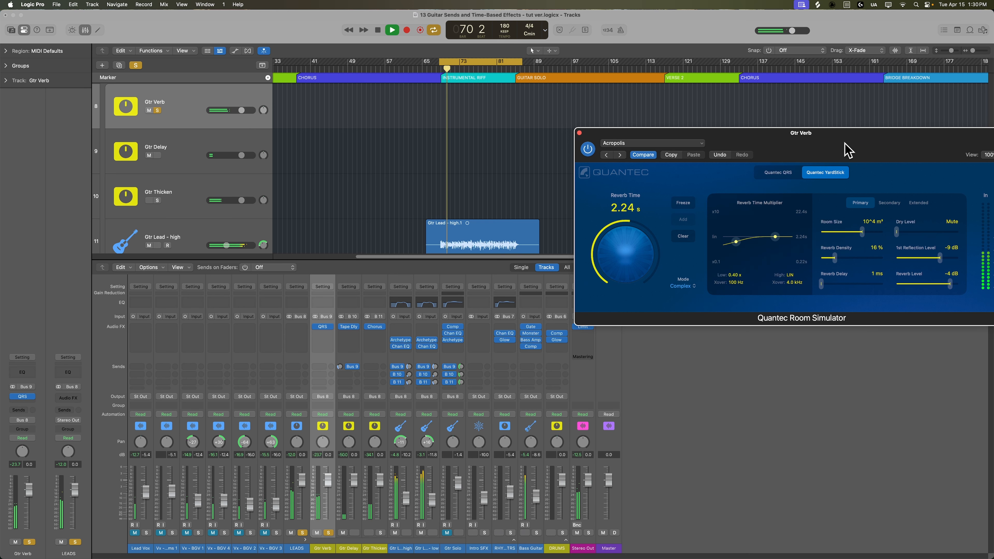
pyautogui.moveTo(775, 236)
pyautogui.mouseDown()
pyautogui.moveTo(774, 221)
pyautogui.moveTo(770, 233)
pyautogui.mouseUp()
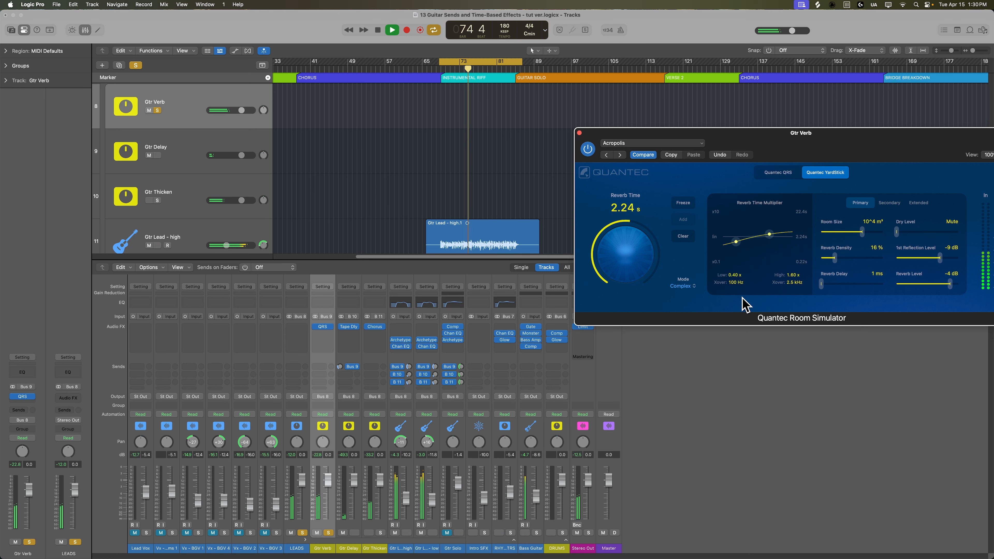
pyautogui.click(328, 533)
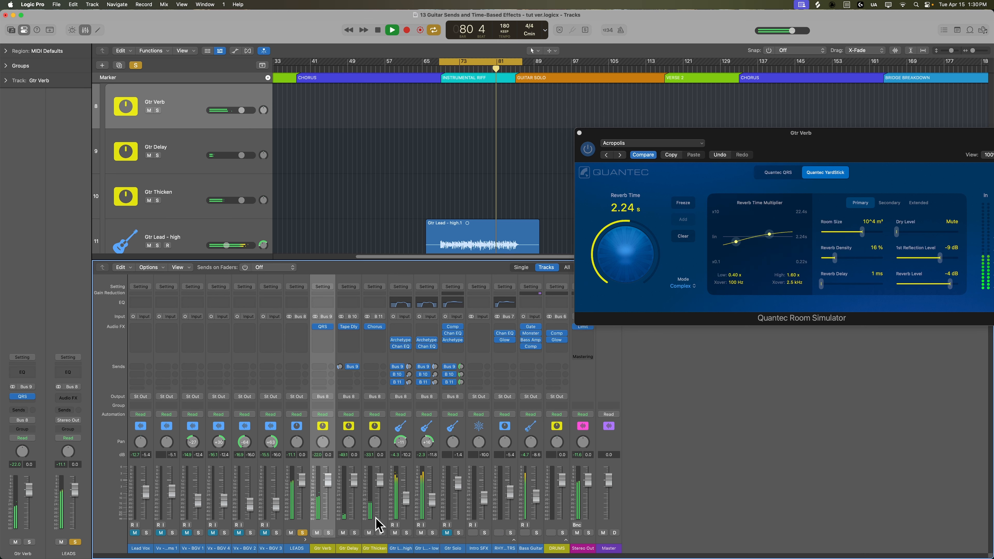
# - With cycling off, set Gtr Lead - high's Channel EQ boost to +7.3 dB at 1380 Hz, close it and unsolo the track
pyautogui.moveTo(326, 548); pyautogui.dragTo(369, 547)
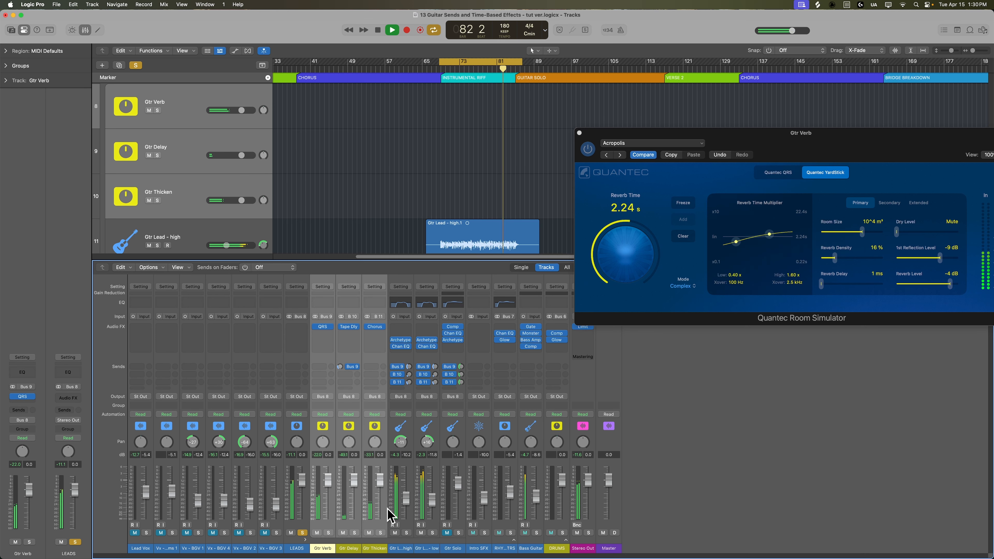
pyautogui.click(517, 63)
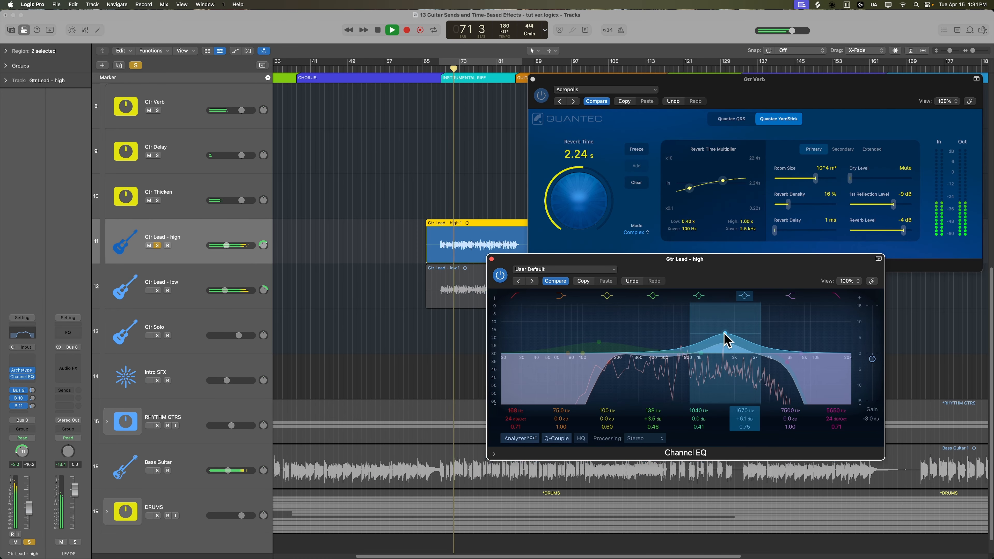
pyautogui.moveTo(724, 339)
pyautogui.mouseDown()
pyautogui.moveTo(713, 327)
pyautogui.moveTo(716, 334)
pyautogui.mouseUp()
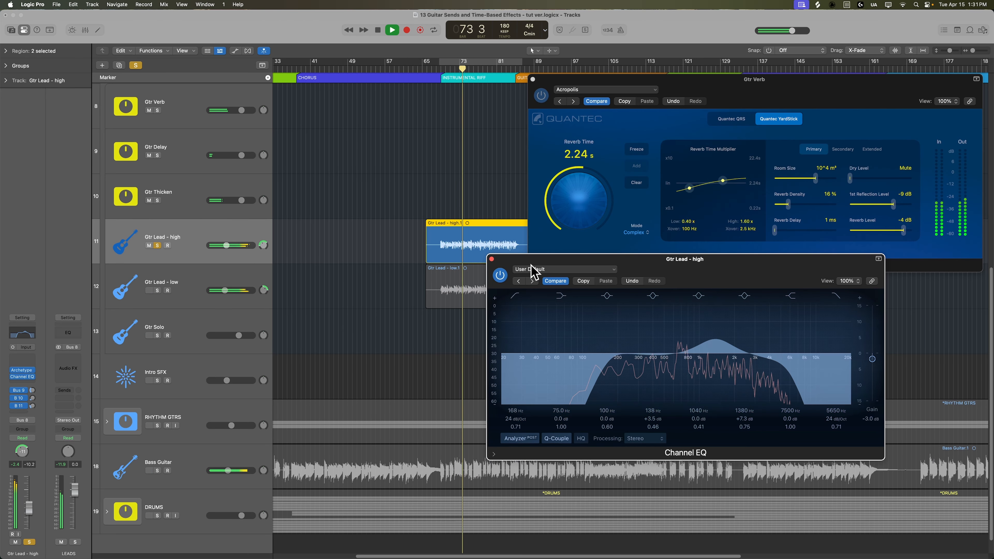
pyautogui.click(491, 259)
pyautogui.click(156, 245)
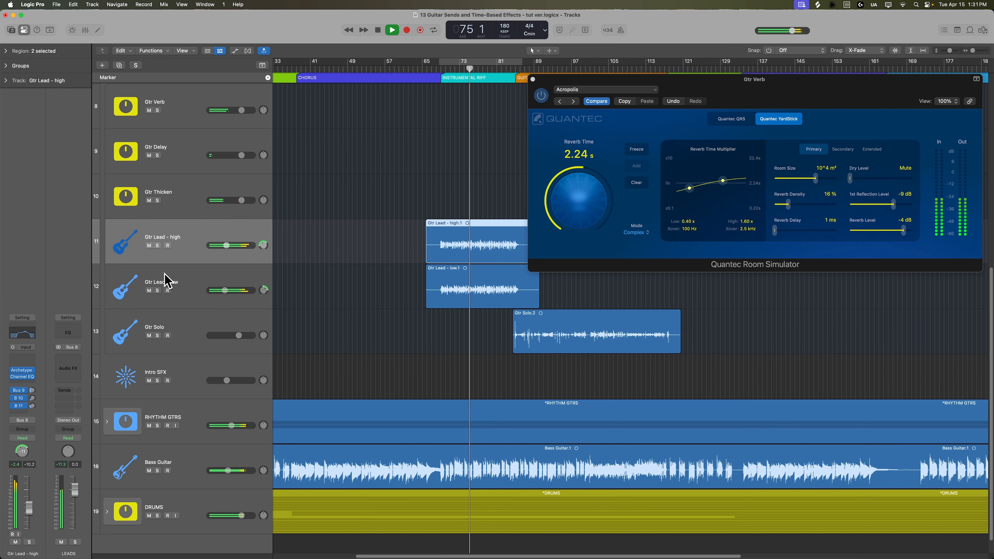
# - Solo Gtr Lead - low, set its Channel EQ boost to +7.6 dB at 1310 Hz, close the plug-in and stop playback
pyautogui.click(166, 282)
pyautogui.click(157, 290)
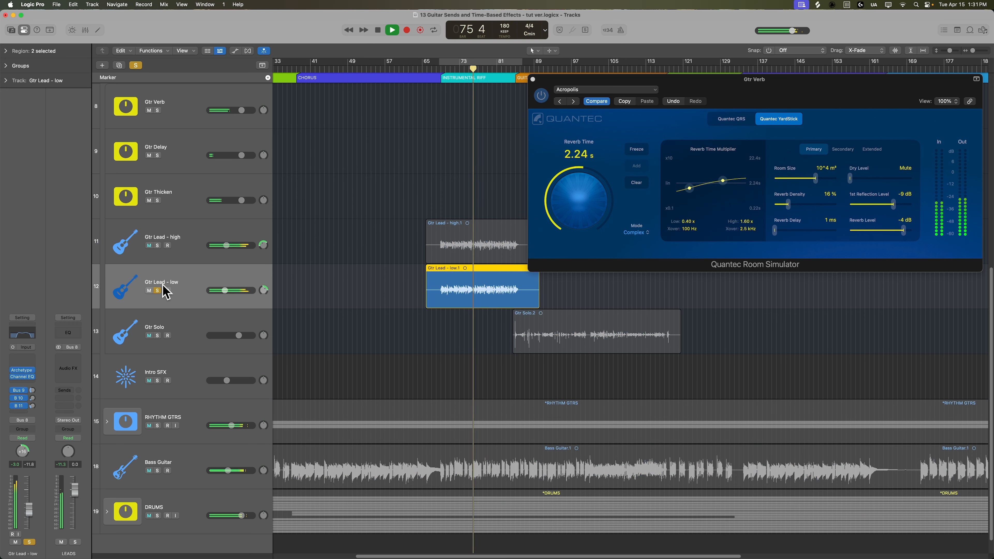
pyautogui.click(28, 375)
pyautogui.moveTo(536, 190); pyautogui.dragTo(533, 182)
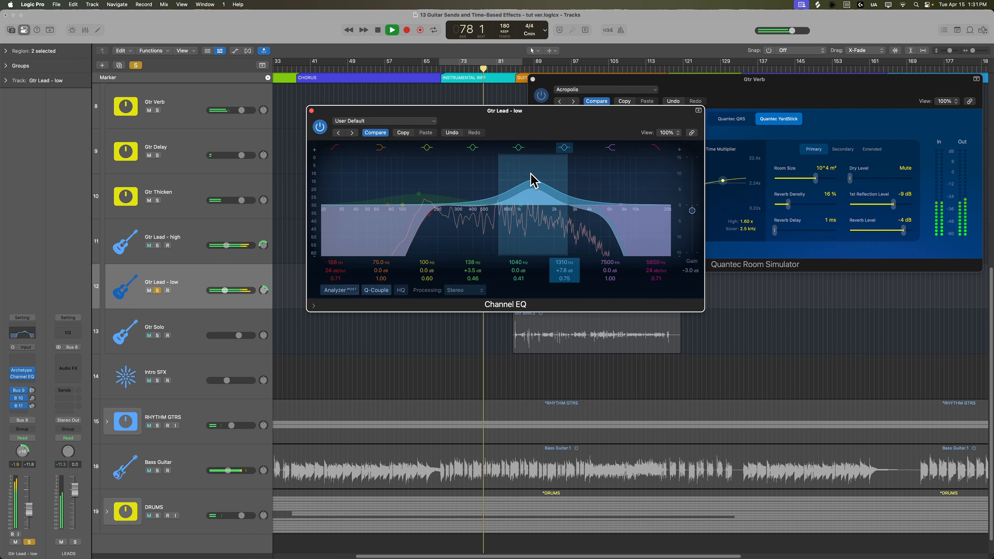
pyautogui.click(311, 111)
pyautogui.press('space')
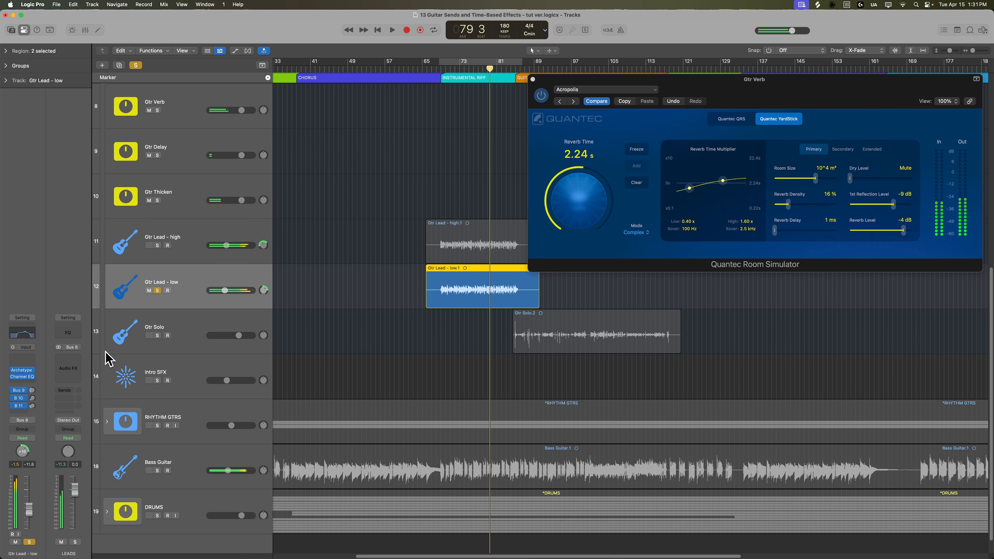
# - Toggle the small switch between Middle and Treble in Gtr Lead - low's Archetype Petrucci X amp and close the plug-in
pyautogui.click(22, 370)
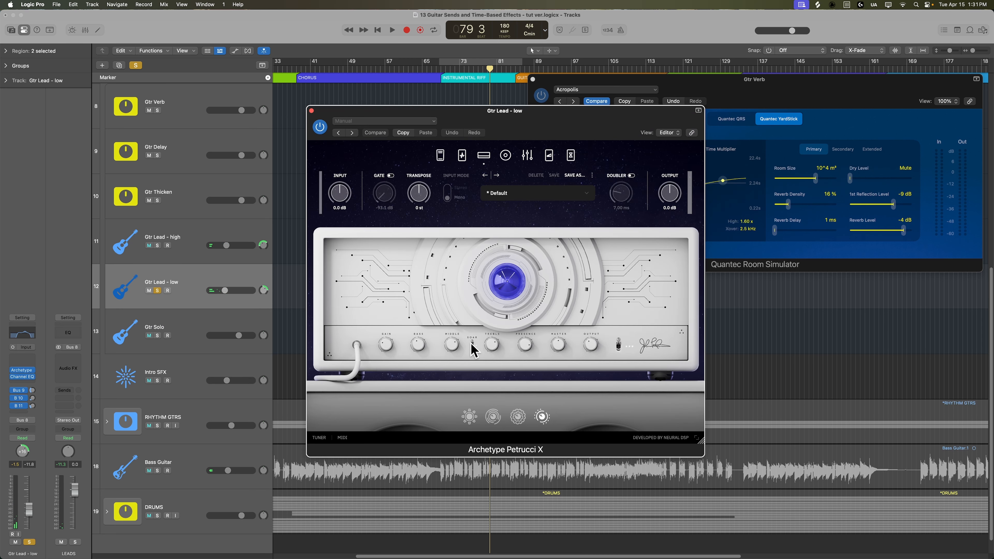
pyautogui.click(472, 345)
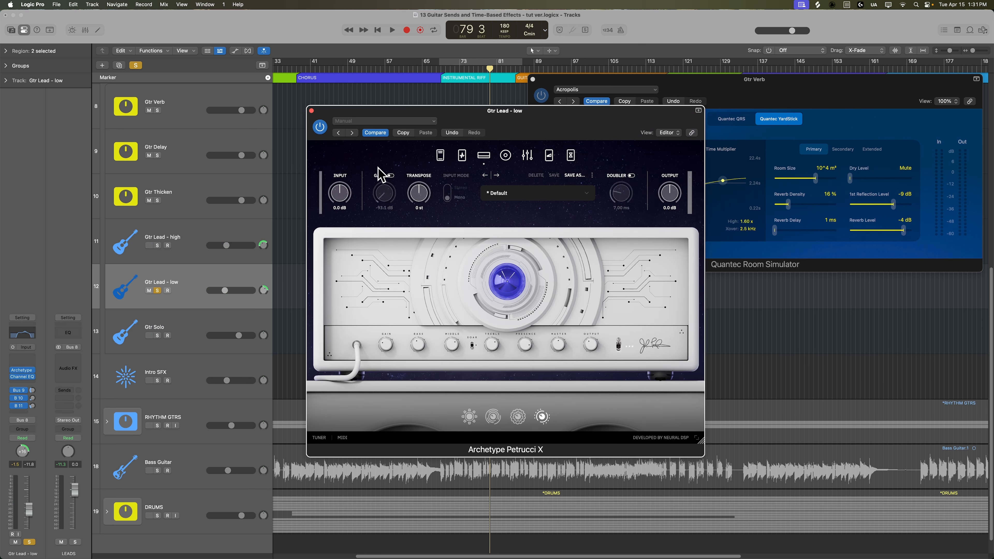
pyautogui.click(312, 111)
# - Unsolo Gtr Lead - low and check the Middle/Treble switch in Gtr Lead - high's Archetype Petrucci X amp, closing the plug-in
pyautogui.click(211, 234)
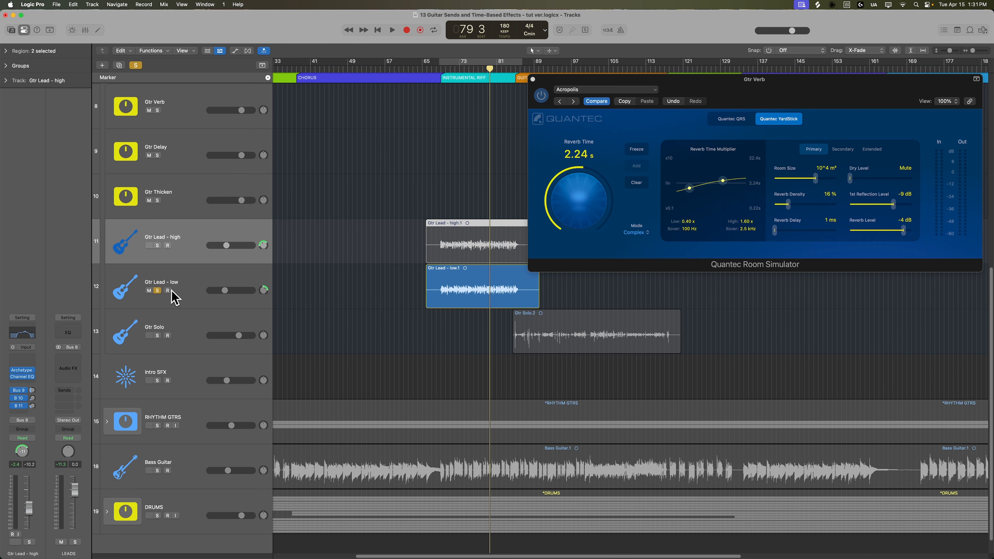
pyautogui.click(158, 291)
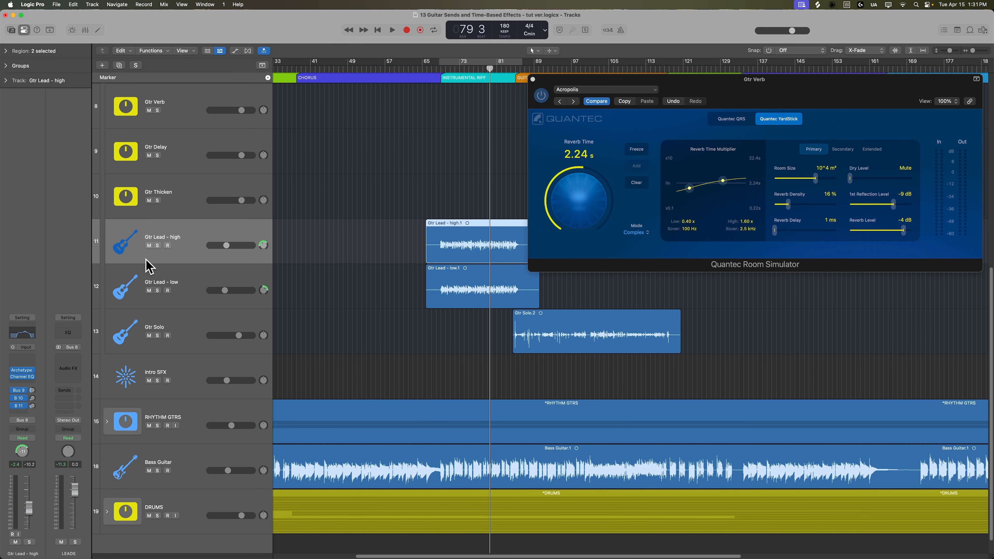
pyautogui.click(22, 370)
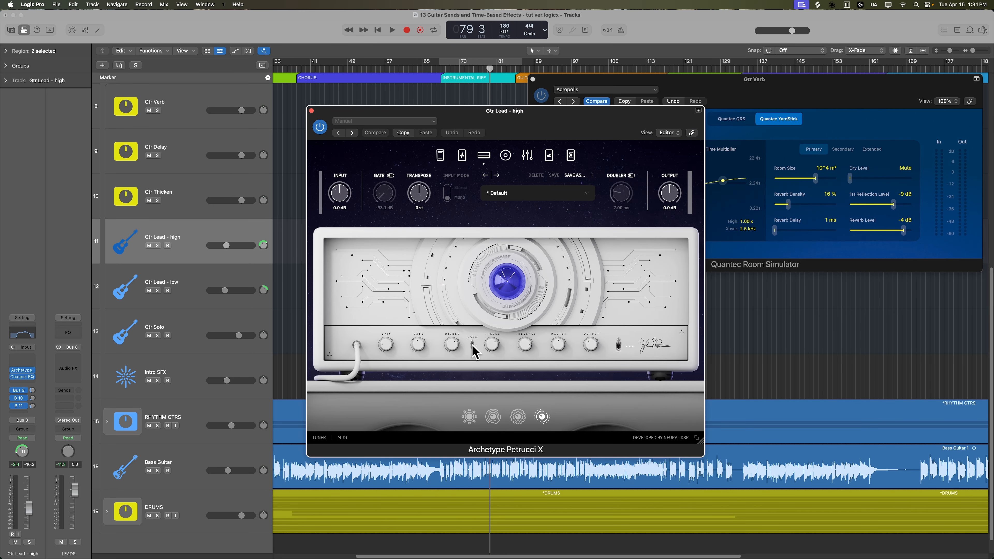
pyautogui.click(311, 110)
# - During playback, set the Gtr Lead high and low channels' Bus 11 sends to about -15 dB and Bus 9 sends to about -20 dB
pyautogui.press('space')
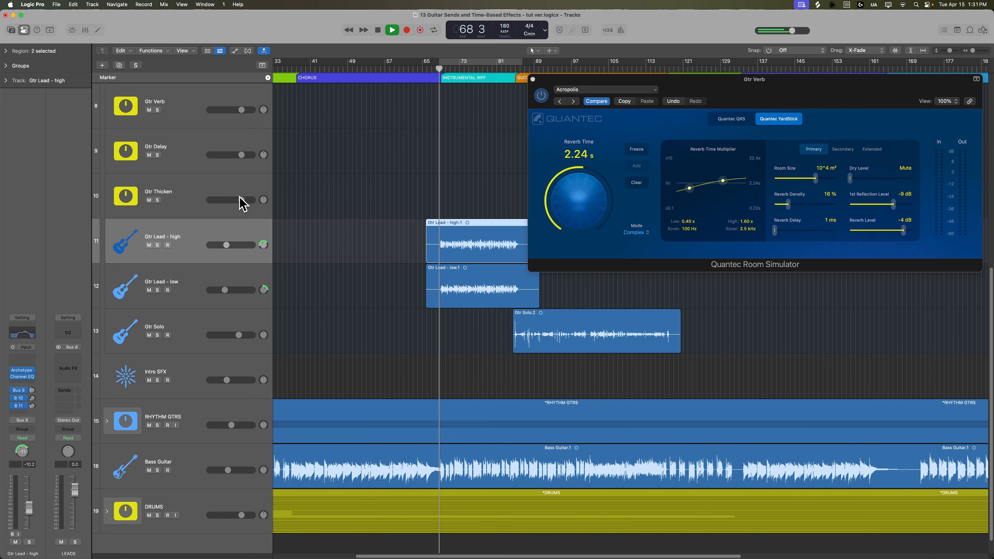
pyautogui.click(196, 190)
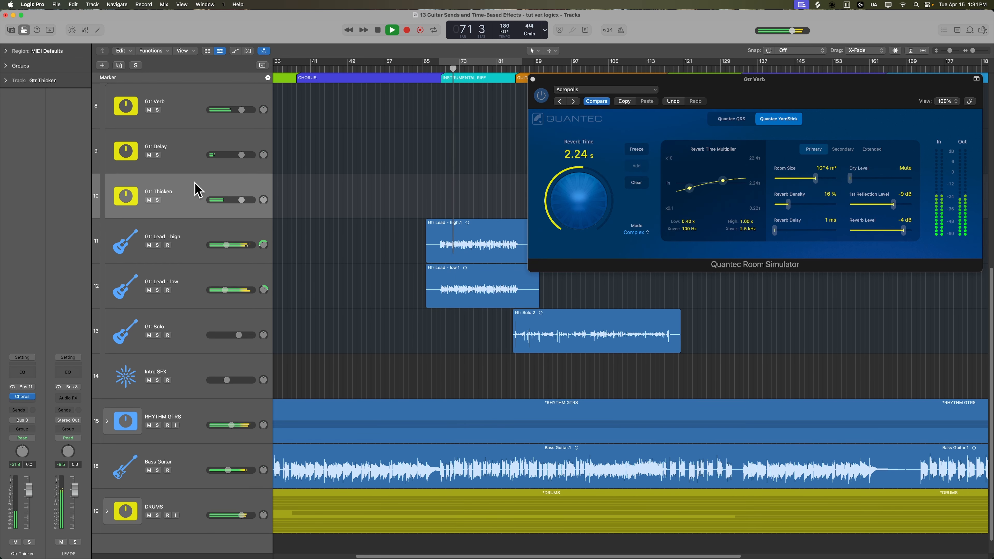
pyautogui.press('x')
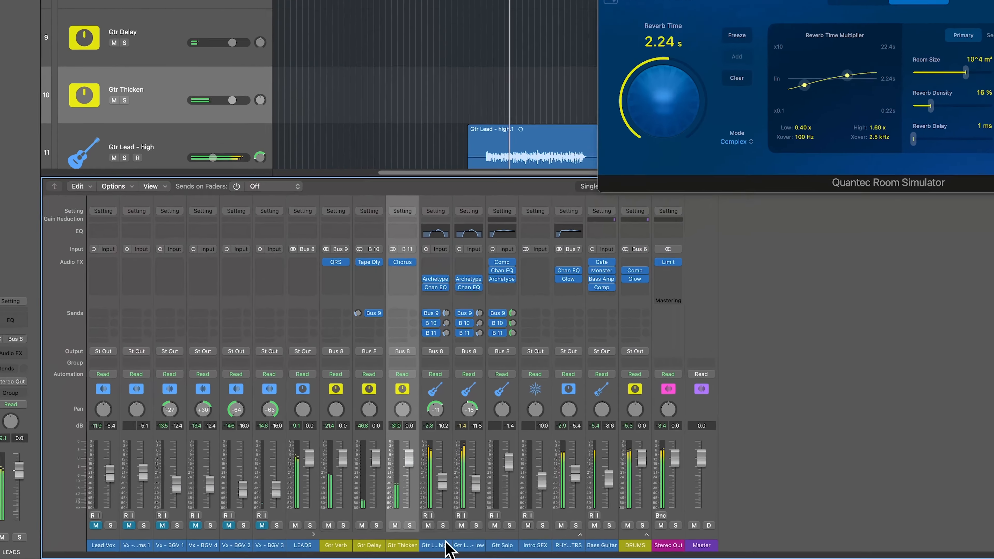
pyautogui.moveTo(417, 547); pyautogui.dragTo(436, 548)
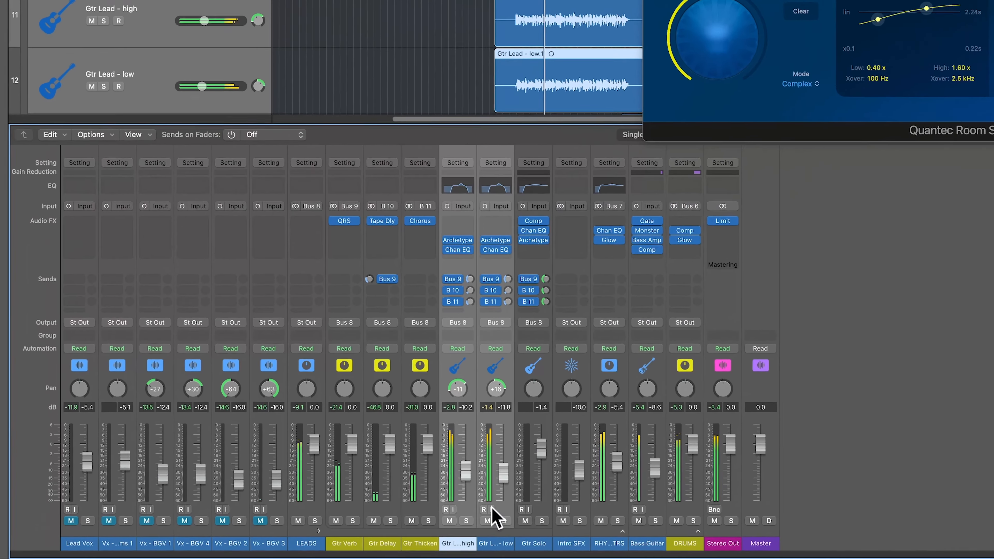
pyautogui.moveTo(449, 351); pyautogui.dragTo(451, 357)
pyautogui.moveTo(519, 279)
pyautogui.mouseDown()
pyautogui.moveTo(515, 292)
pyautogui.moveTo(526, 290)
pyautogui.mouseUp()
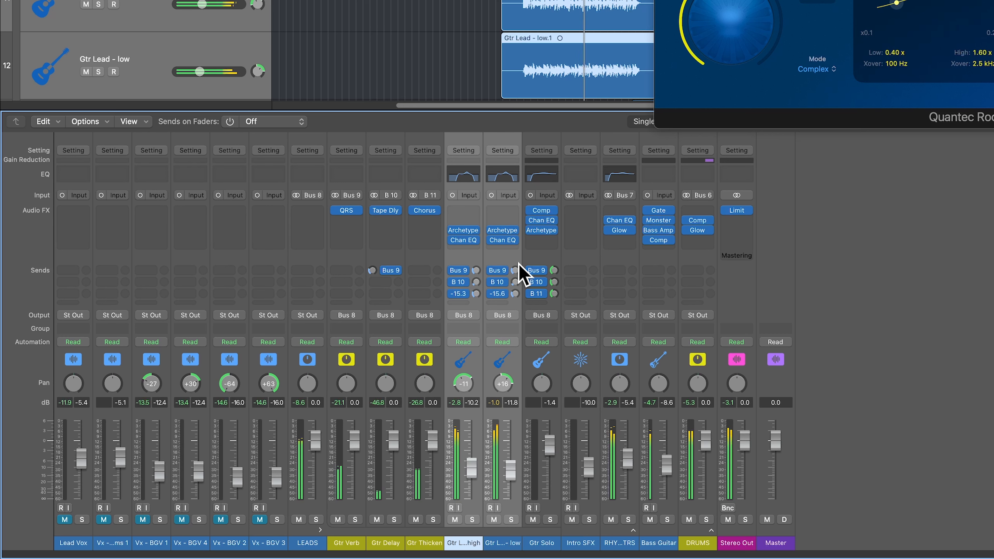
pyautogui.moveTo(537, 216); pyautogui.dragTo(542, 282)
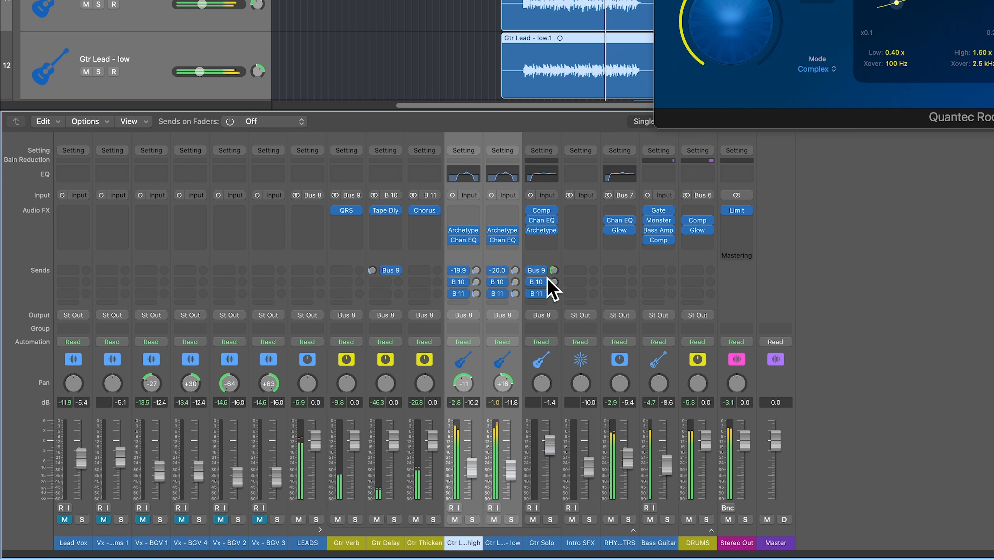
# - Fine-tune Gtr Solo's Bus 10 and Bus 9 send levels during playback and close the Gtr Verb plug-in
pyautogui.press('Down')
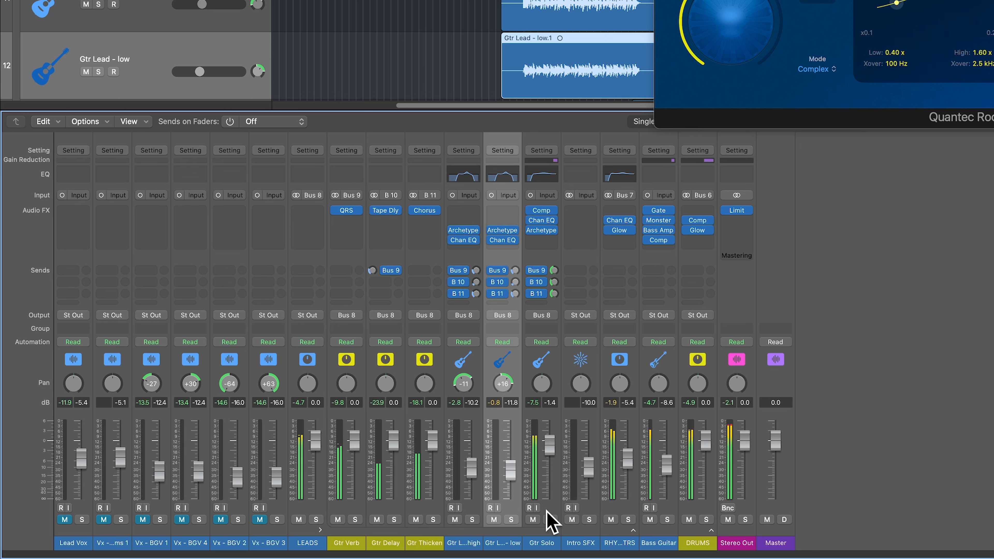
pyautogui.click(542, 546)
pyautogui.moveTo(554, 282)
pyautogui.mouseDown()
pyautogui.moveTo(556, 292)
pyautogui.moveTo(556, 274)
pyautogui.mouseUp()
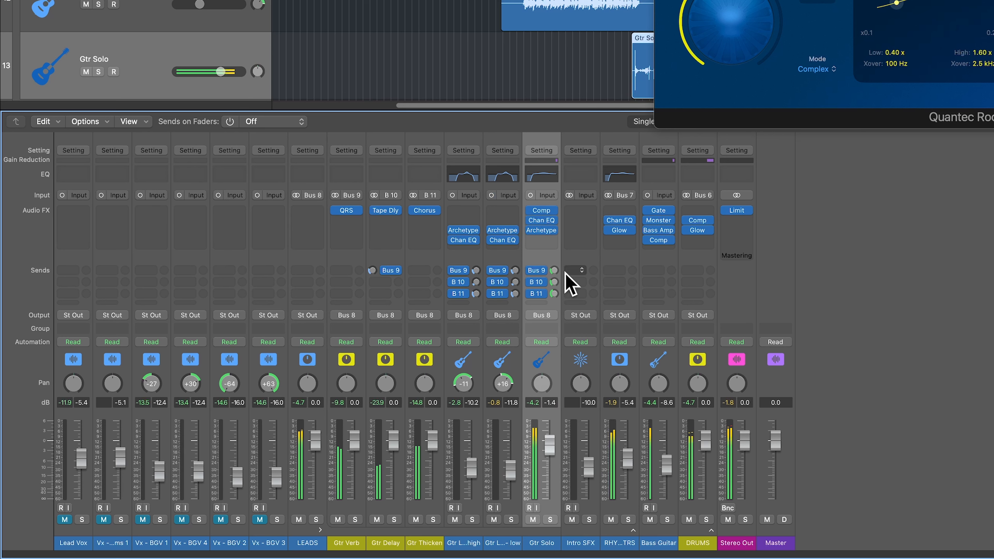
pyautogui.moveTo(555, 274); pyautogui.dragTo(555, 271)
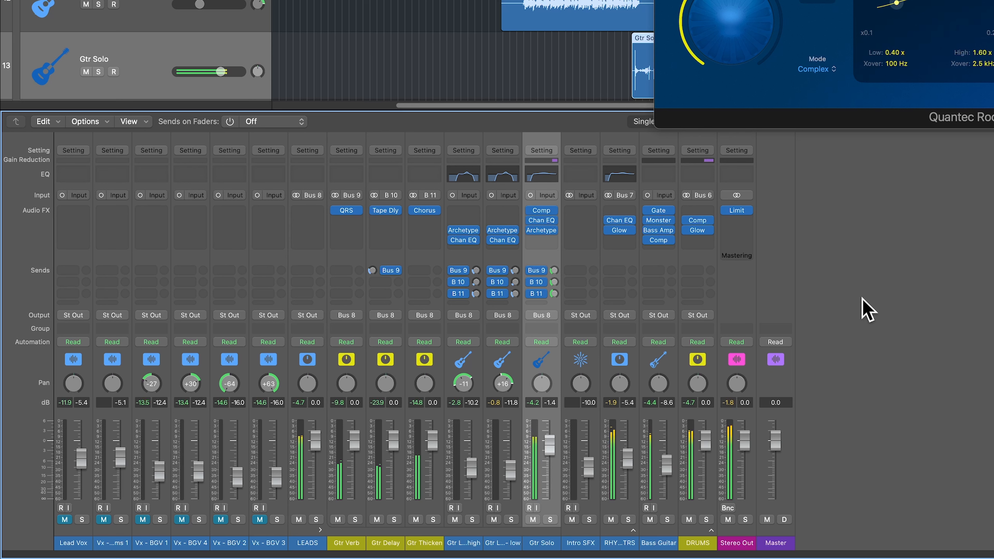
pyautogui.click(665, 2)
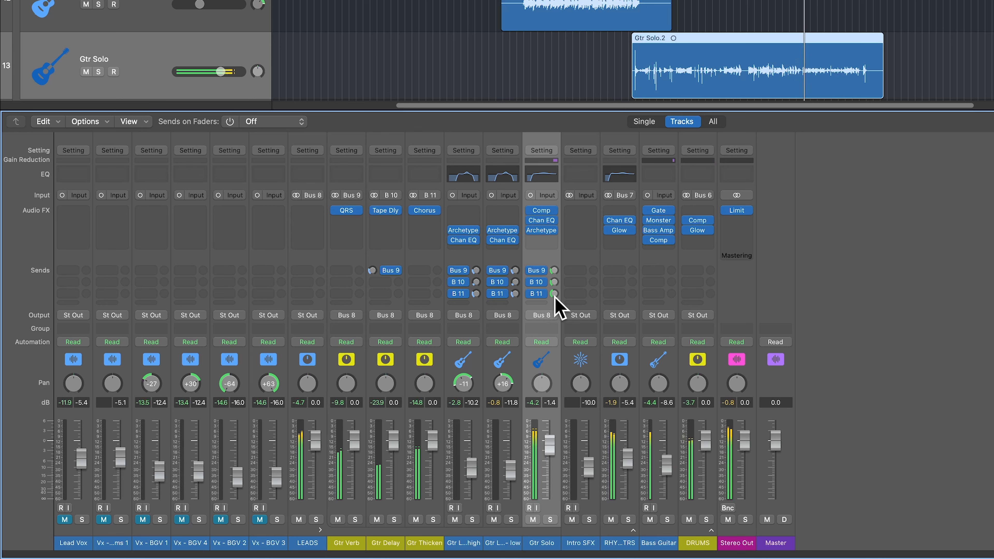
# - Lower the Gtr Verb, Gtr Delay and Gtr Thicken faders together to -6.0 dB and reset them to 0.0 dB
pyautogui.moveTo(557, 301)
pyautogui.moveTo(551, 271)
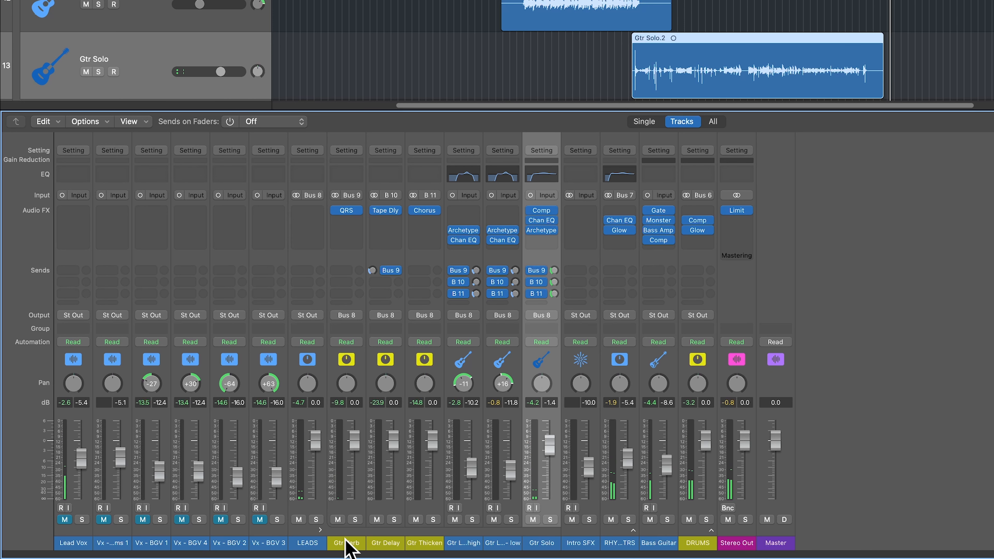
pyautogui.moveTo(348, 545); pyautogui.dragTo(413, 473)
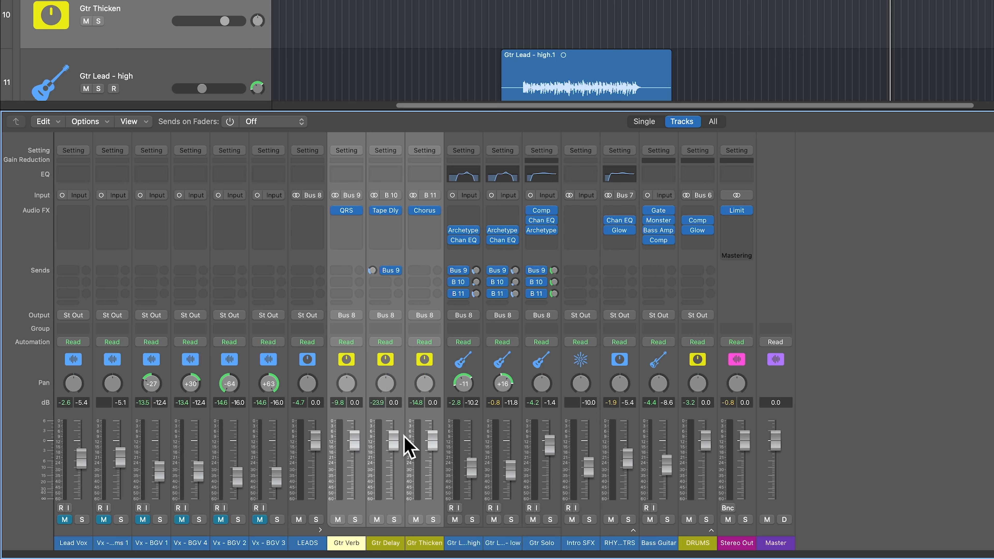
pyautogui.moveTo(393, 442); pyautogui.dragTo(390, 470)
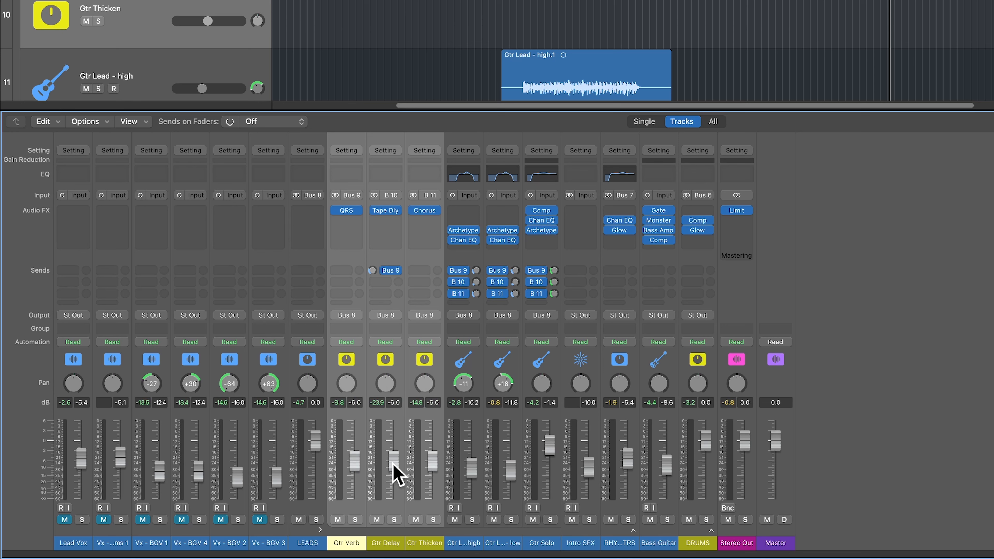
pyautogui.keyDown('alt'); pyautogui.click(393, 468); pyautogui.keyUp('alt')
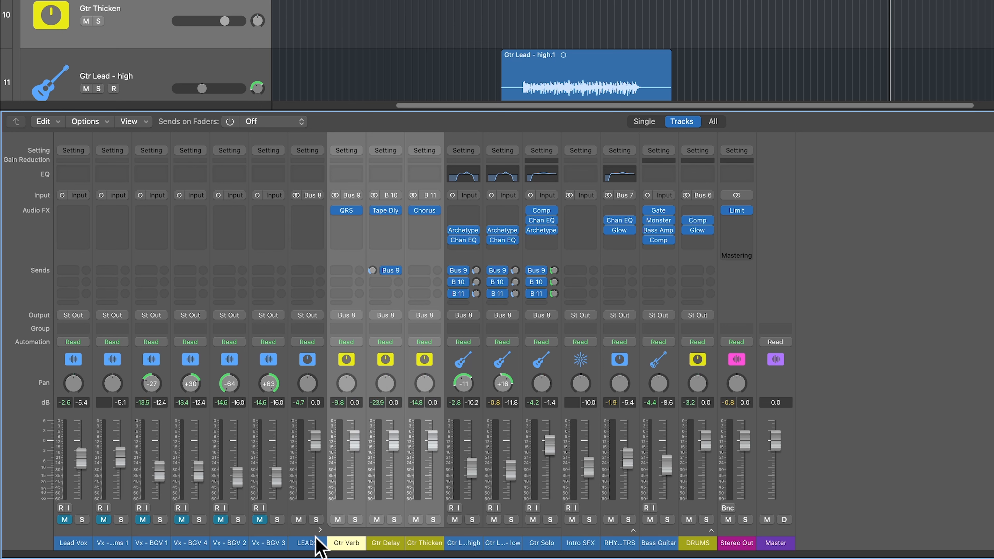
# - Collapse the LEADS stack, then solo it with the cycle range set to its region
pyautogui.click(321, 530)
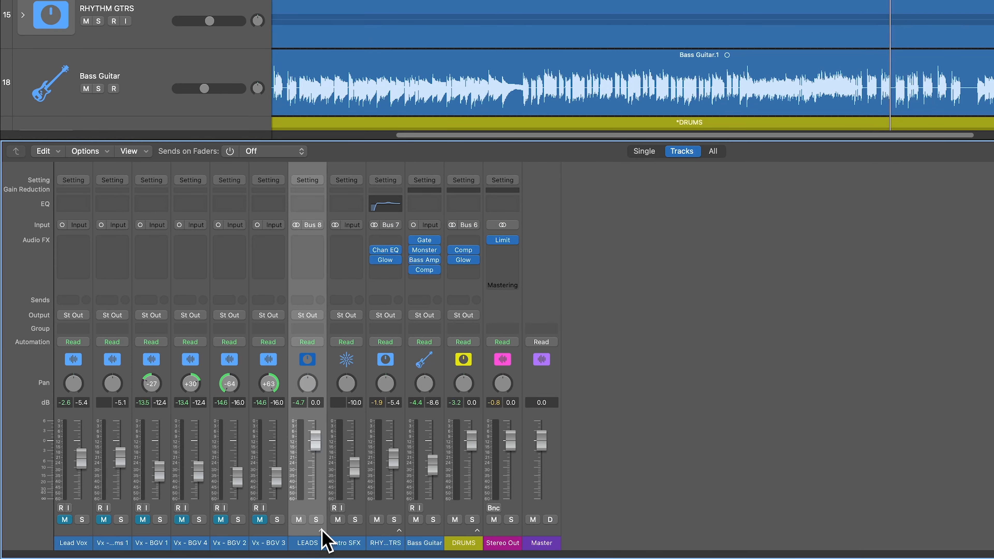
pyautogui.click(321, 530)
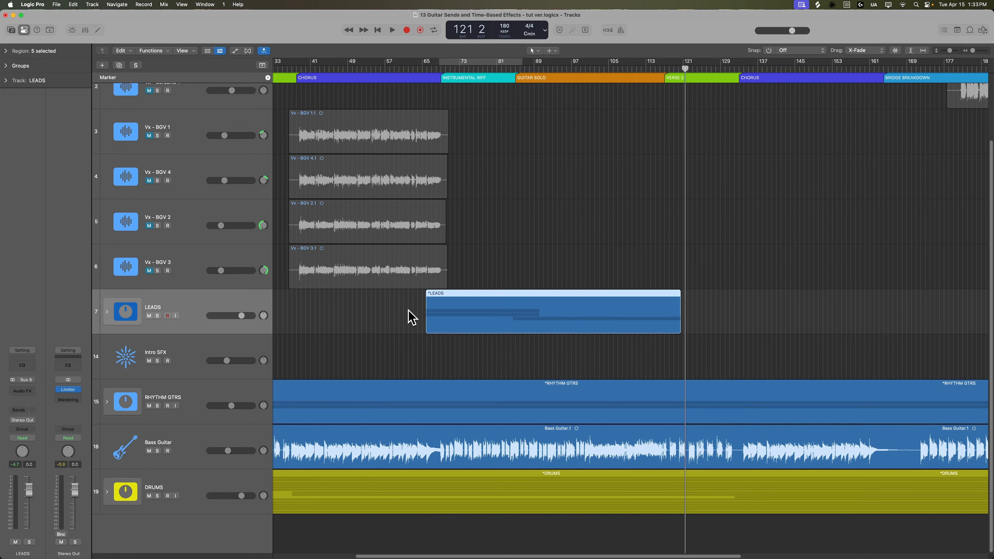
pyautogui.click(582, 256)
pyautogui.click(574, 297)
pyautogui.press('super+u')
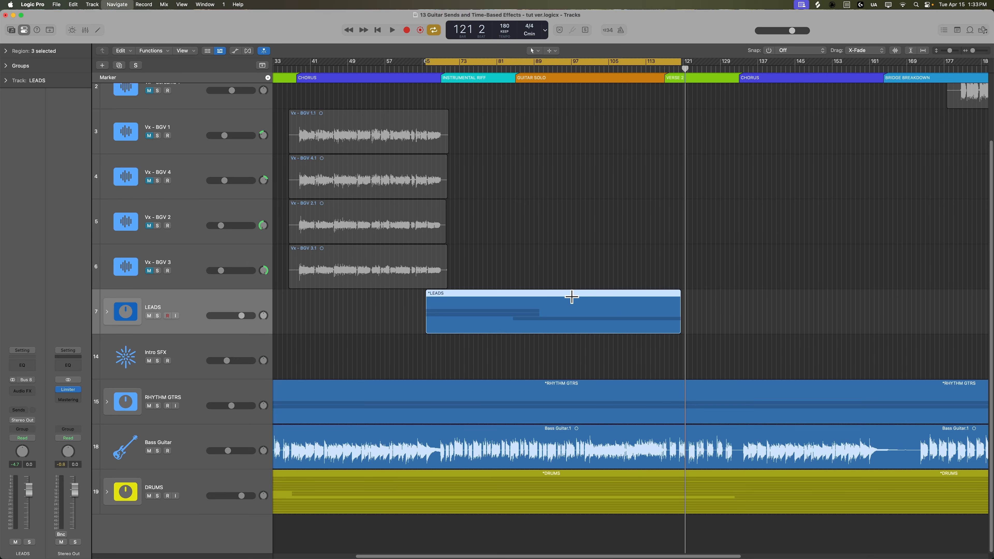
pyautogui.press('s')
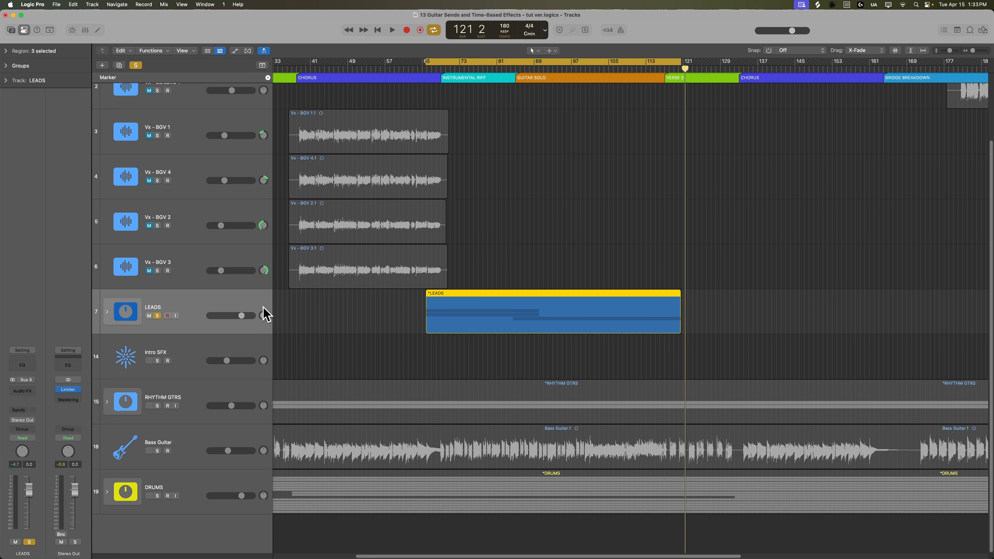
# - Play the soloed LEADS stack from the cycle start and expand it to check the levels of its tracks
pyautogui.click(107, 312)
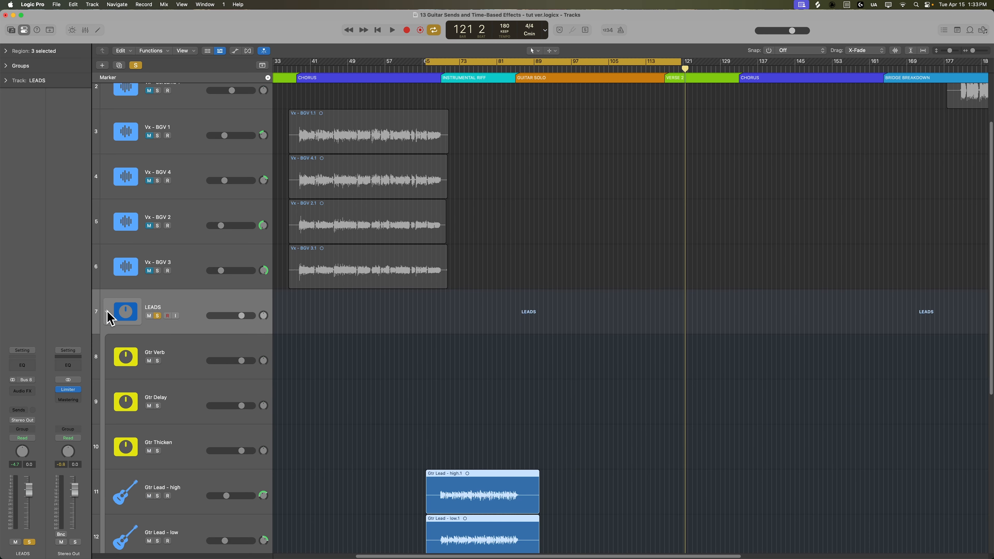
pyautogui.click(107, 312)
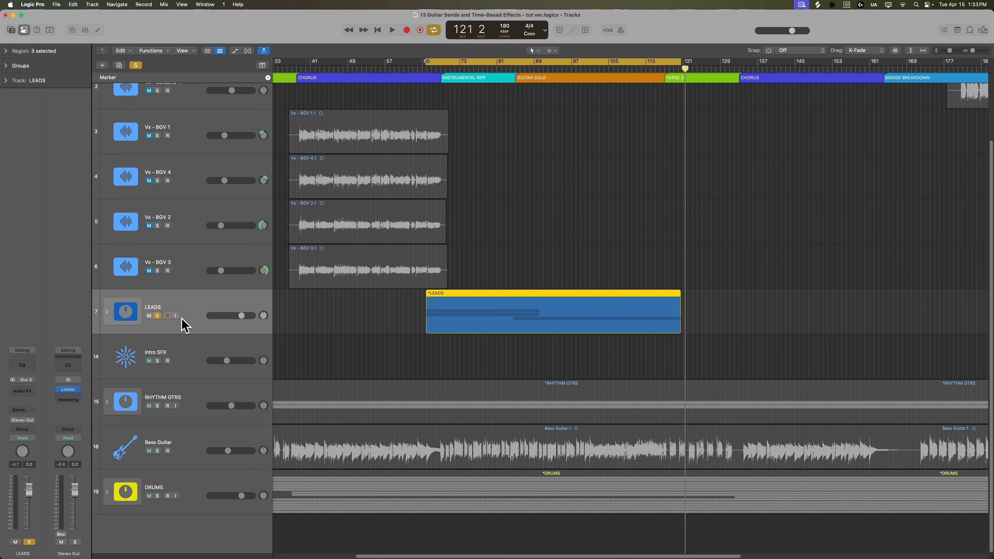
pyautogui.press('space')
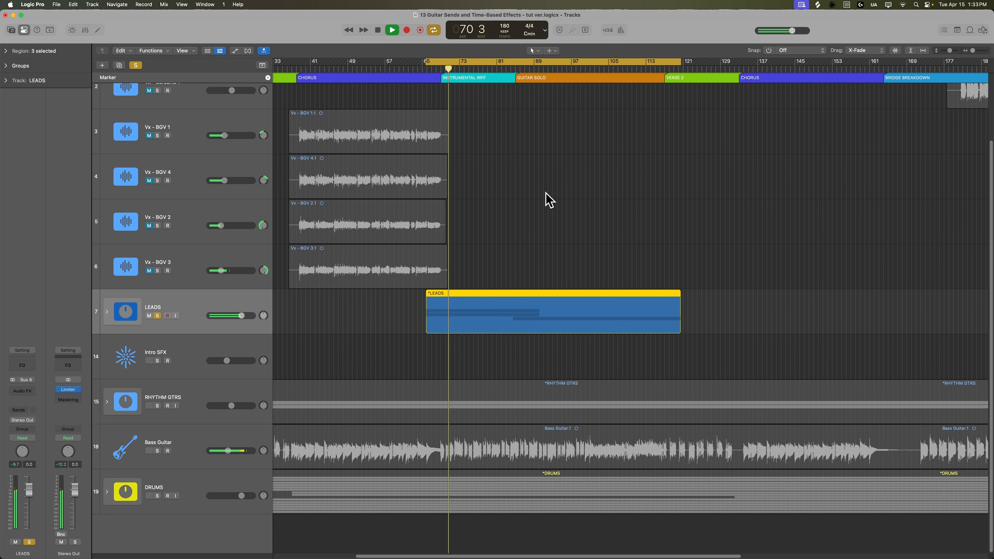
pyautogui.click(107, 312)
pyautogui.scroll(-5, 291, 376)
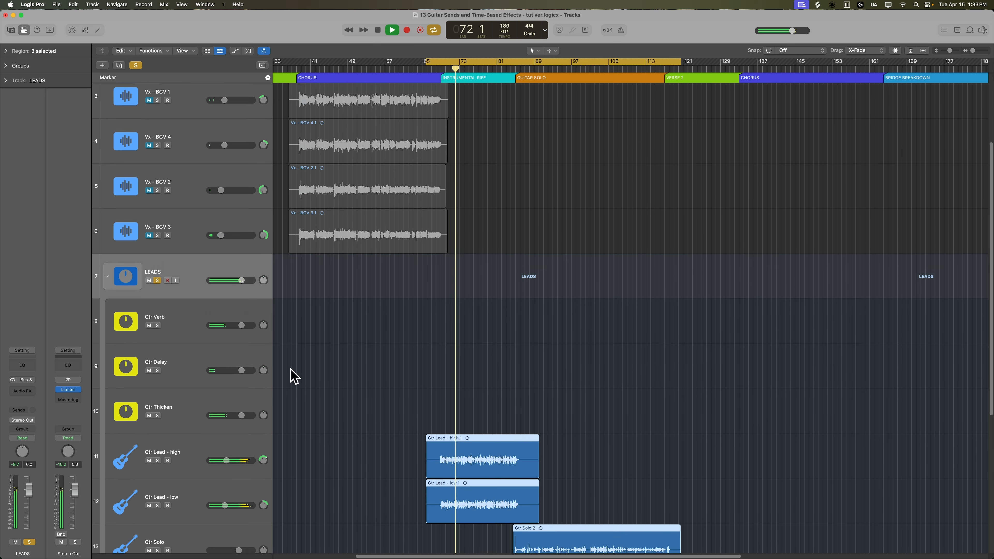
pyautogui.press('space')
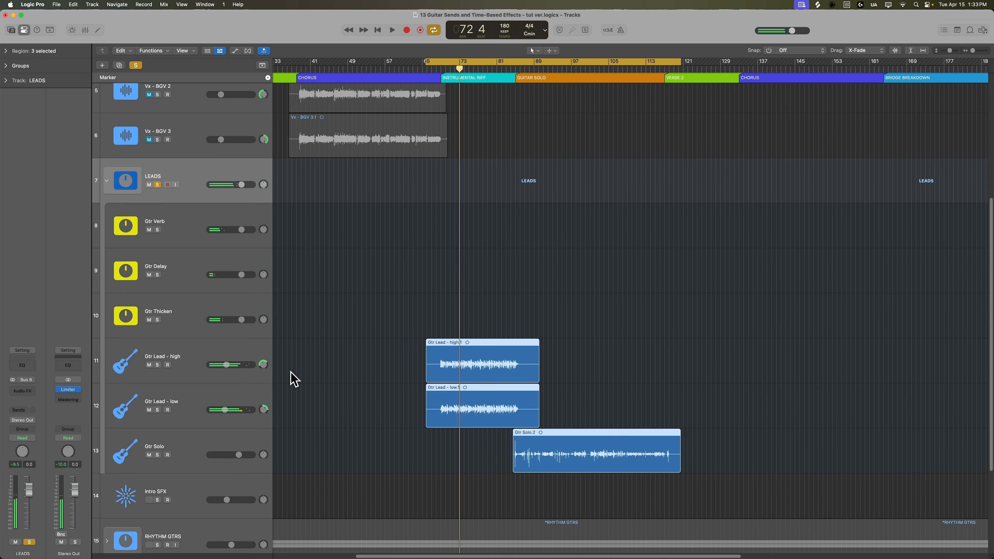
# - Unsolo and collapse the LEADS stack, showing the track automation lanes briefly and hiding them again
pyautogui.press('a')
pyautogui.click(226, 217)
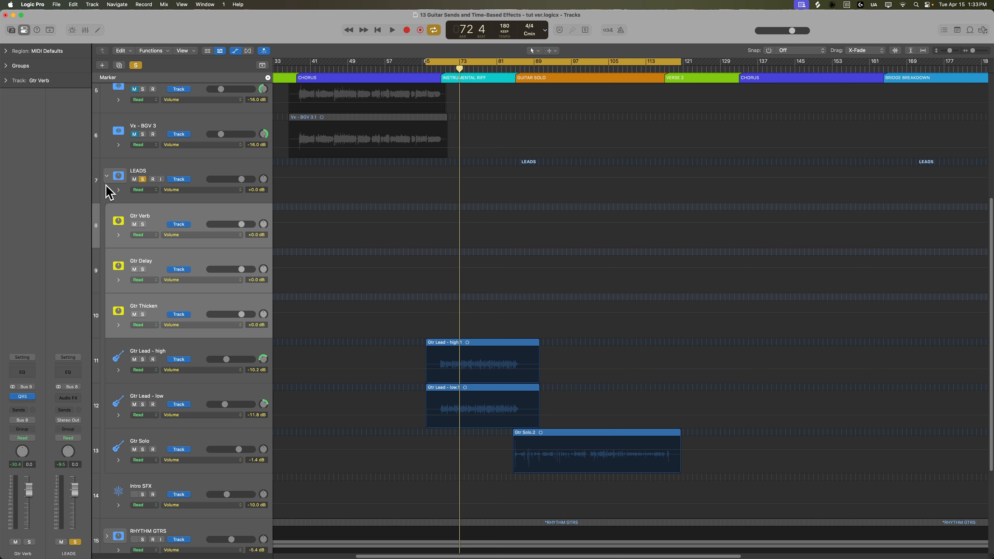
pyautogui.click(143, 180)
pyautogui.click(107, 175)
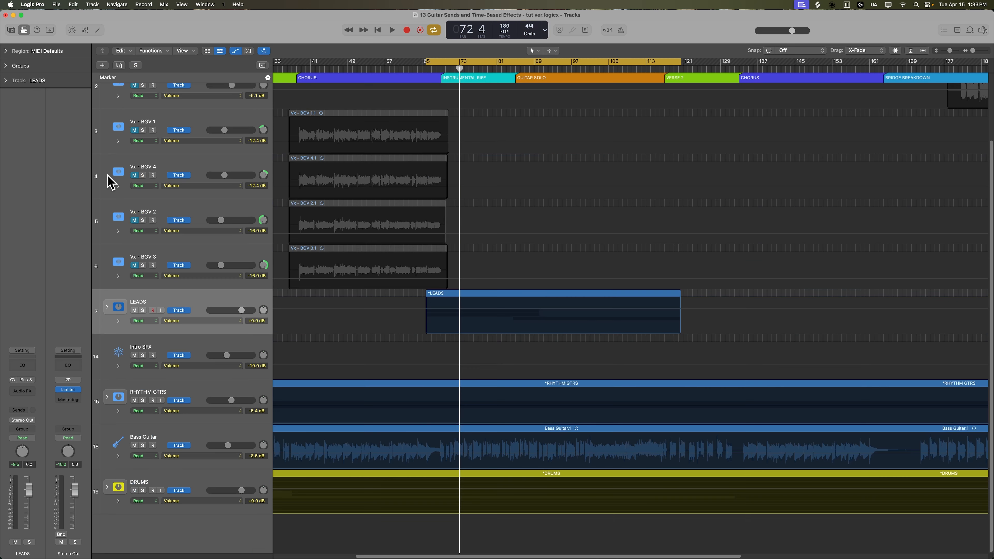
pyautogui.press('a')
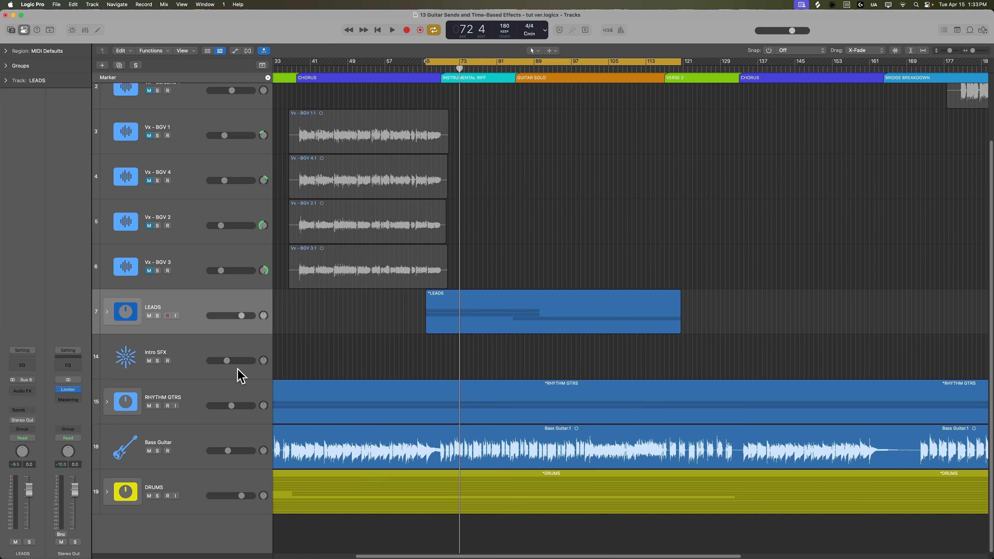
# - Expand the RHYTHM GTRS stack and add a Bus 12 send to both Gtr Rhythm 1 and Gtr Rhythm 2
pyautogui.click(107, 402)
pyautogui.click(208, 364)
pyautogui.keyDown('shift'); pyautogui.click(212, 391); pyautogui.keyUp('shift')
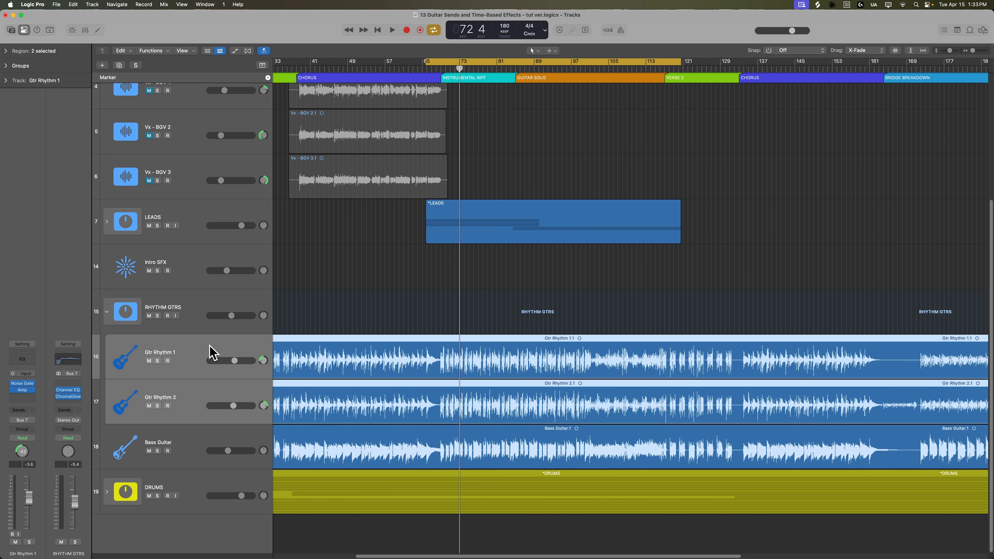
pyautogui.press('x')
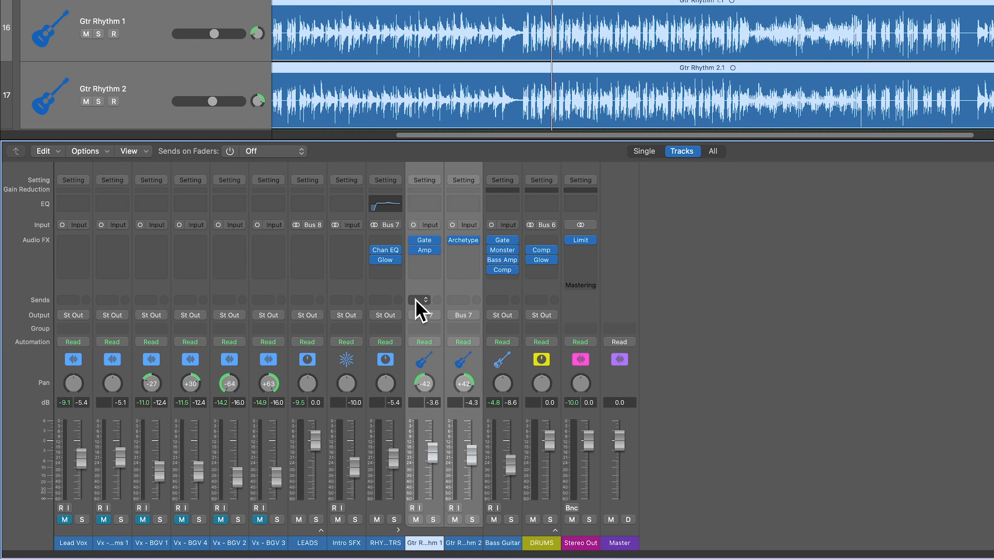
pyautogui.click(420, 300)
pyautogui.moveTo(454, 407)
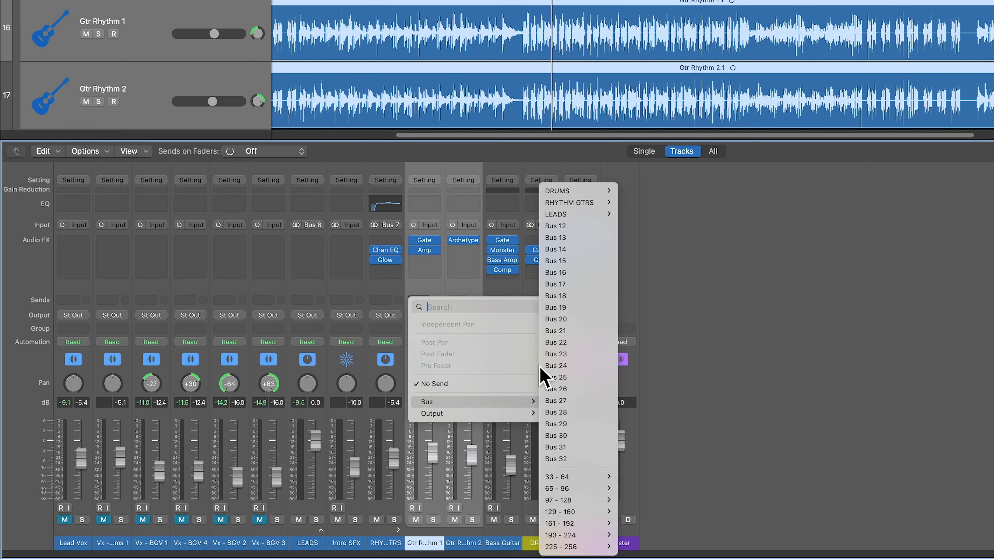
pyautogui.click(572, 224)
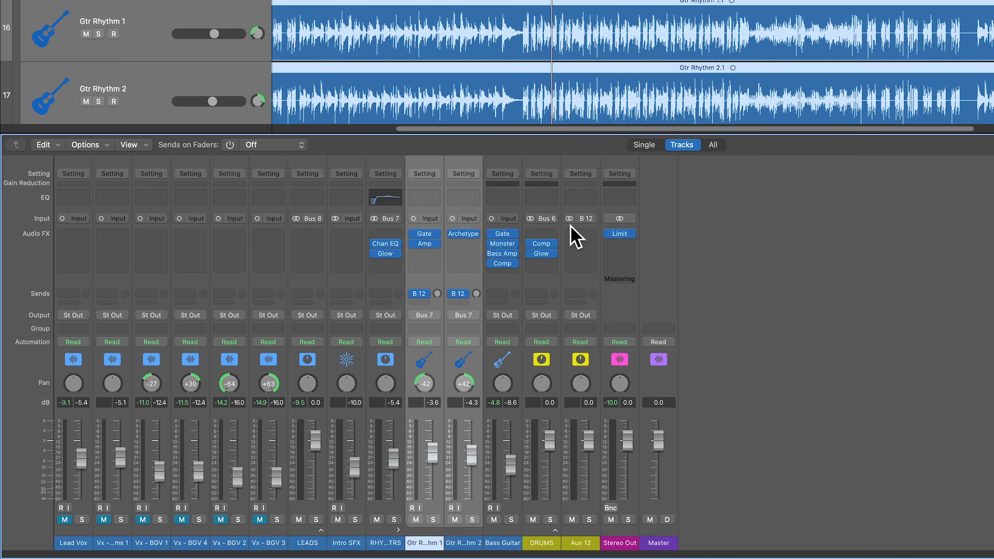
# - Rename the new Bus 12 aux as Gtr Room and place it in the RHYTHM GTRS stack above Gtr Rhythm 1
pyautogui.doubleClick(580, 543)
pyautogui.write('Gt')
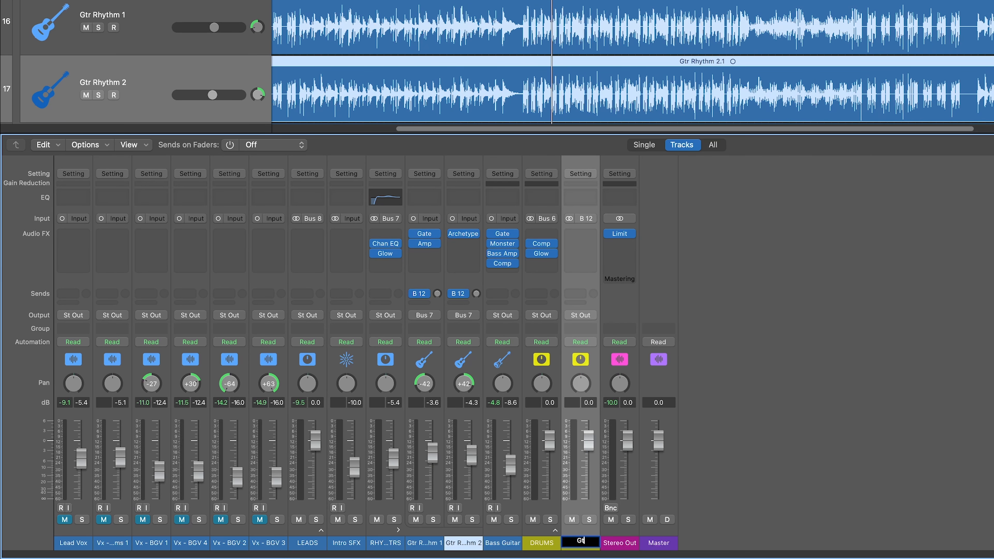
pyautogui.write('r Room')
pyautogui.press('Return')
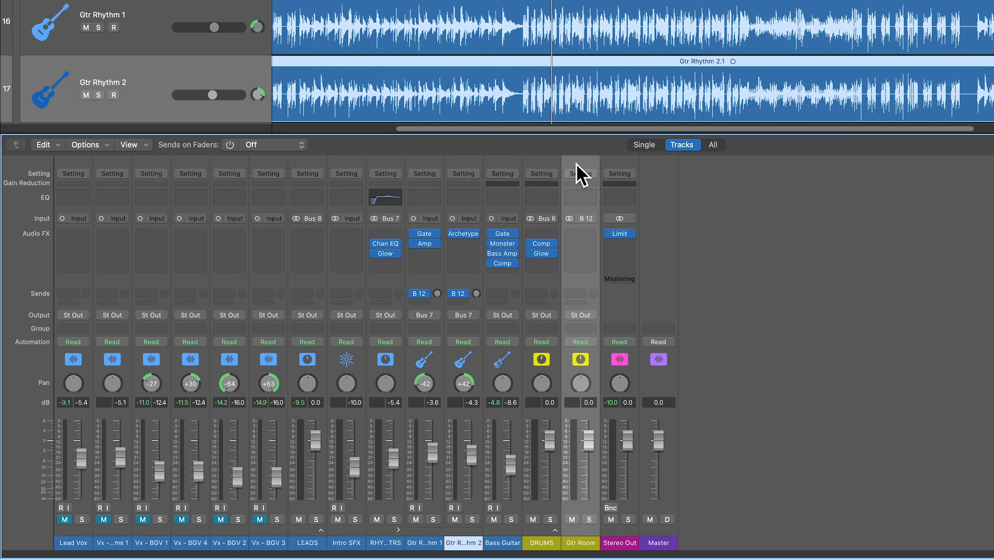
pyautogui.moveTo(581, 176); pyautogui.dragTo(430, 171)
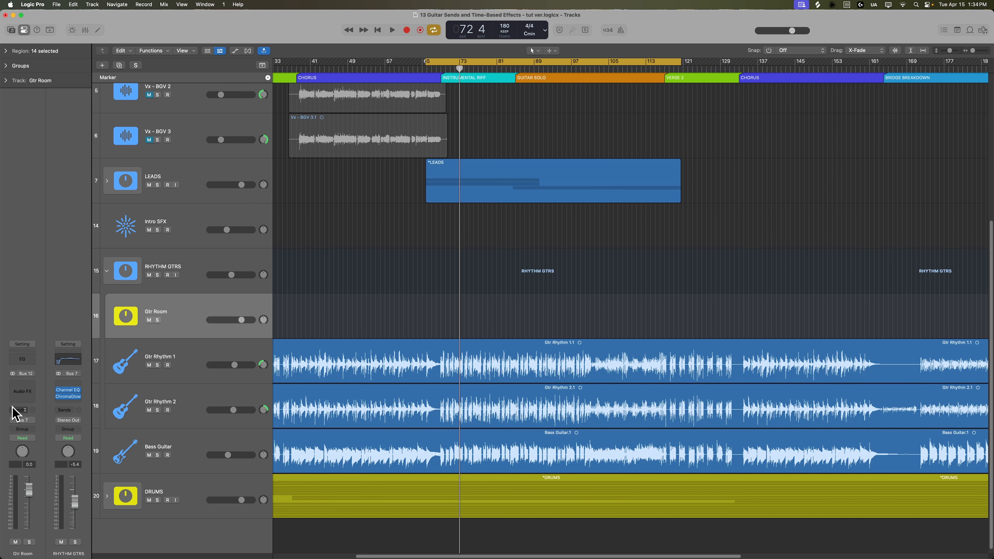
# - Compare the channel strip routing of RHYTHM GTRS and Gtr Room and review the track list
pyautogui.click(196, 267)
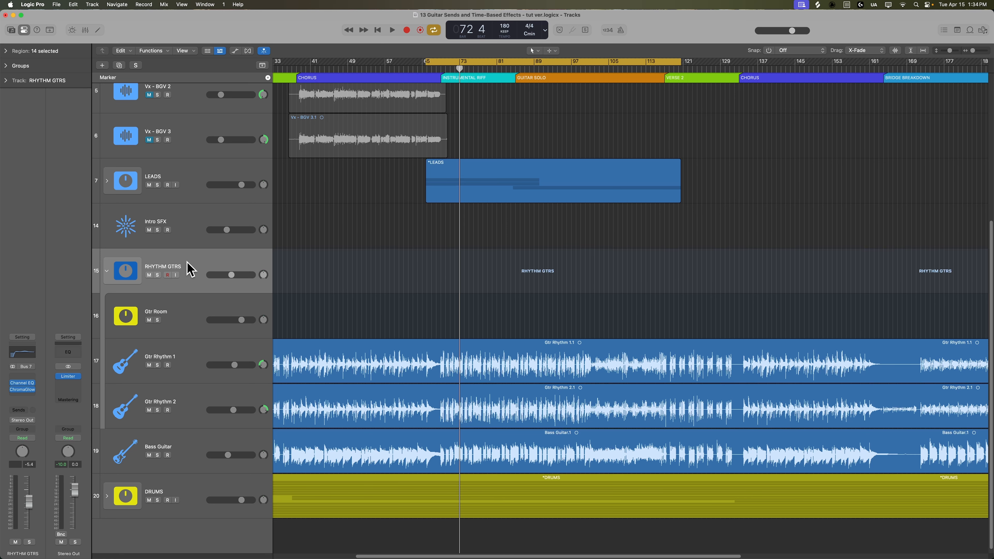
pyautogui.scroll(2, 191, 270)
pyautogui.click(187, 335)
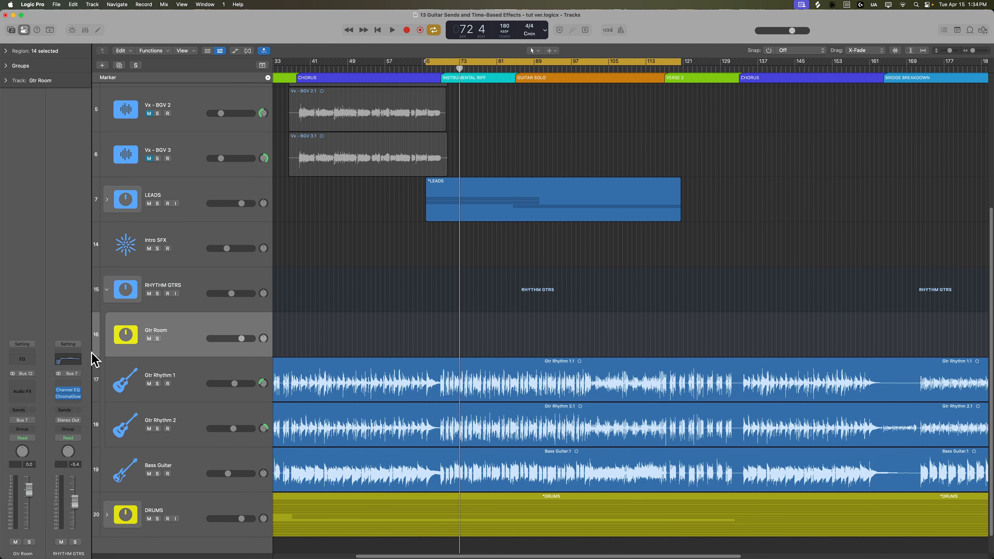
pyautogui.scroll(4, 201, 316)
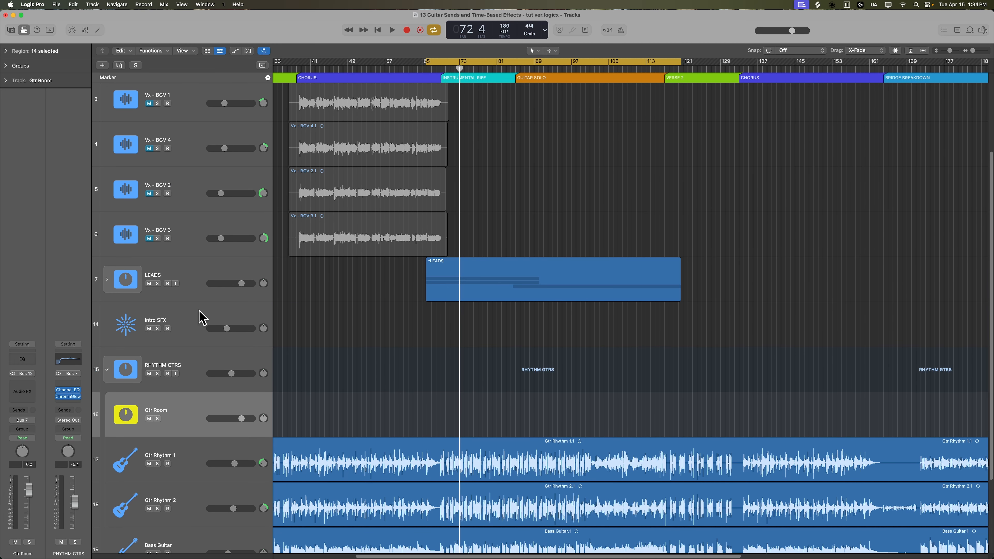
pyautogui.scroll(5, 201, 318)
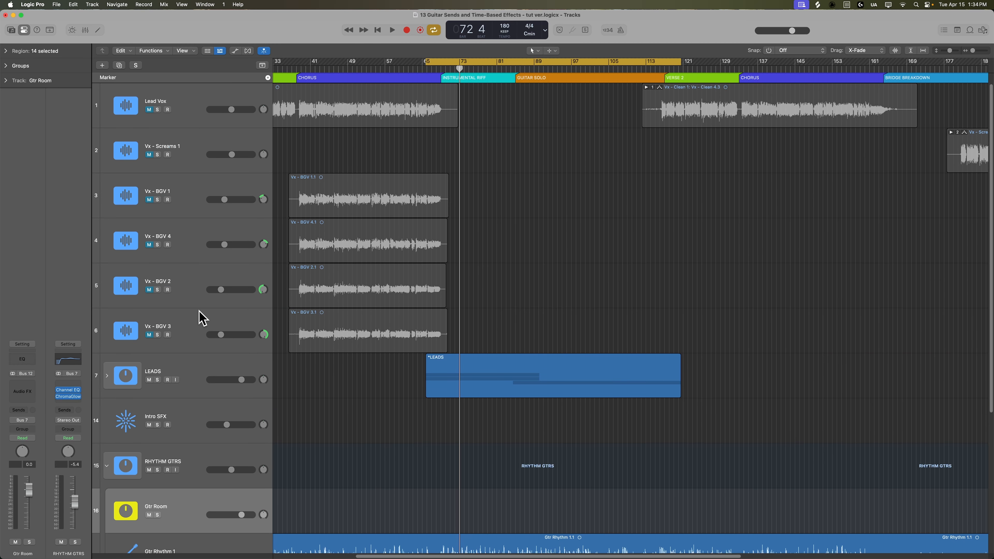
pyautogui.scroll(-8, 200, 318)
pyautogui.scroll(-2, 187, 370)
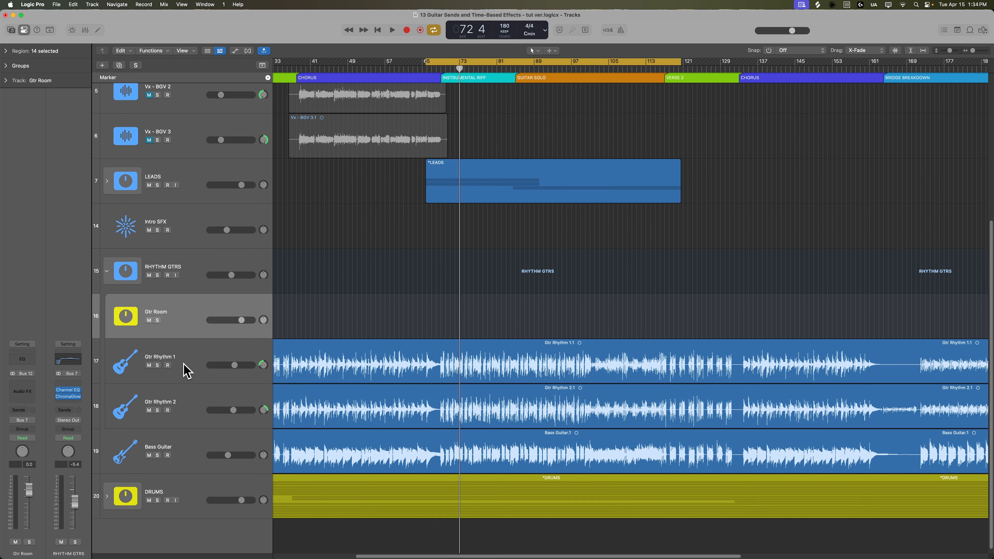
# - Move Gtr Room out of the RHYTHM GTRS stack to below DRUMS and back in above Gtr Rhythm 1
pyautogui.moveTo(184, 321); pyautogui.dragTo(190, 540)
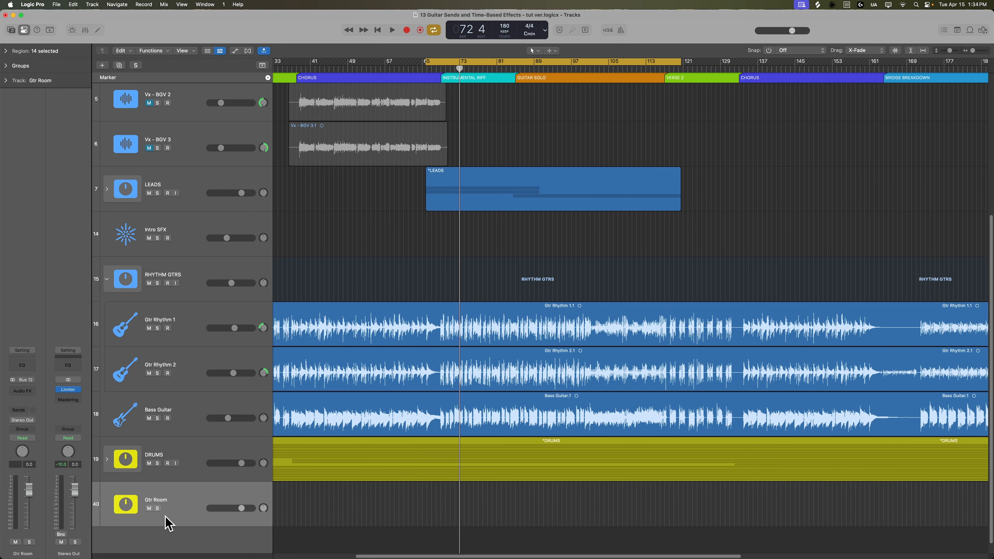
pyautogui.moveTo(178, 508); pyautogui.dragTo(182, 322)
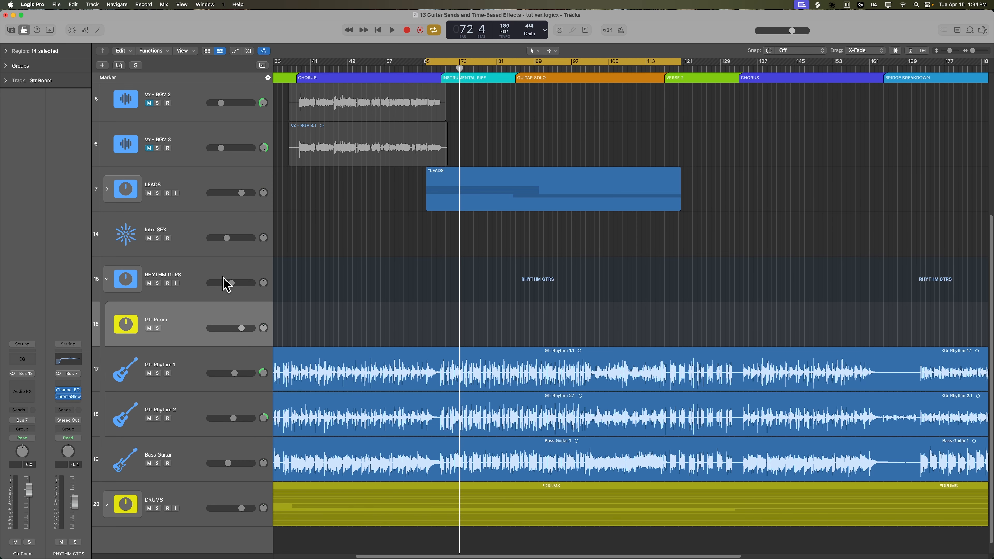
pyautogui.click(194, 281)
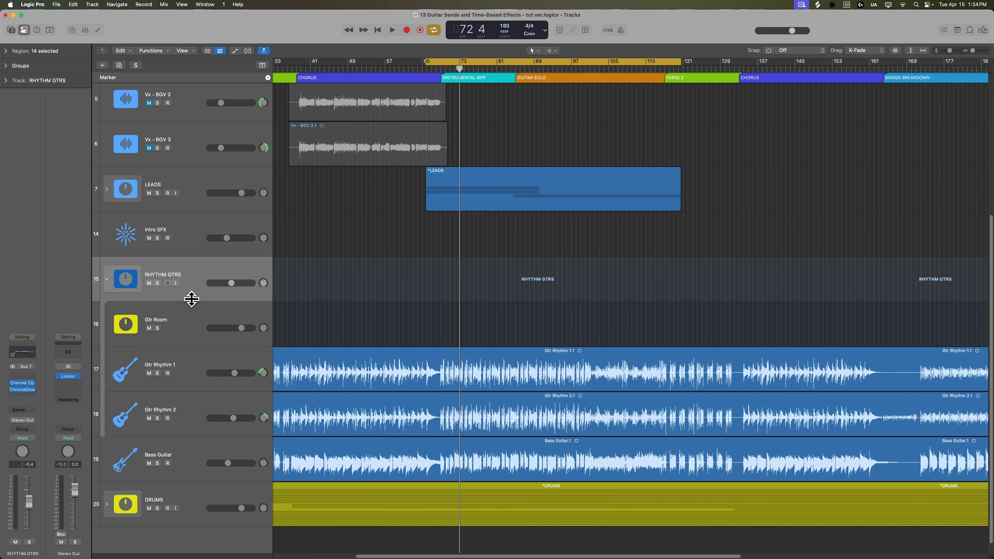
# - Set the Bus 12 send levels of Gtr Rhythm 1 and Gtr Rhythm 2 together to their default level
pyautogui.press('x')
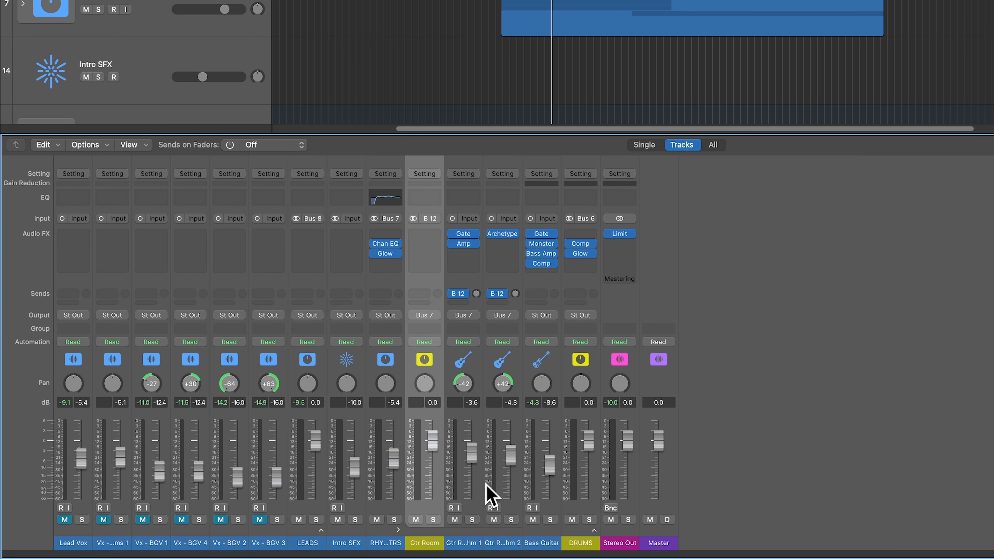
pyautogui.moveTo(465, 542); pyautogui.dragTo(499, 540)
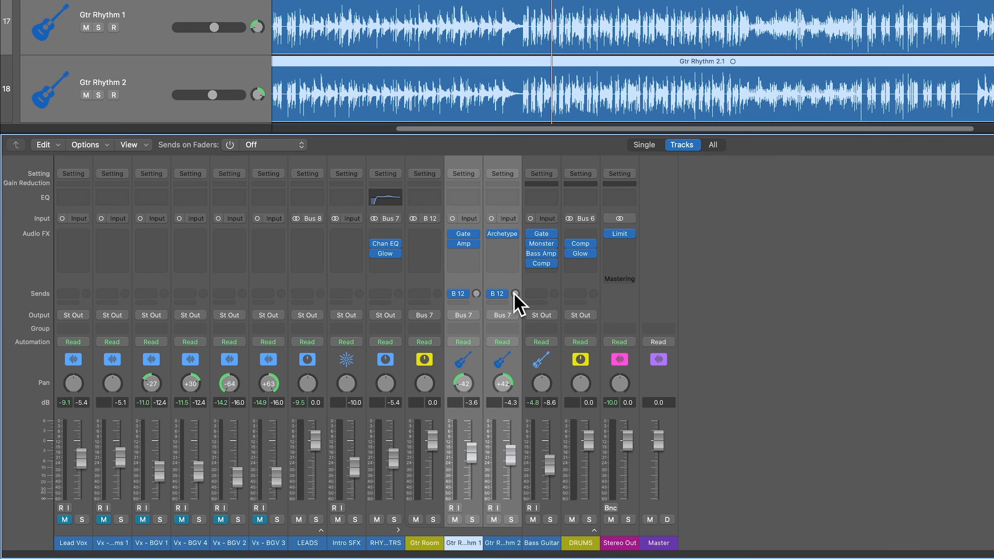
pyautogui.keyDown('alt'); pyautogui.click(515, 294); pyautogui.keyUp('alt')
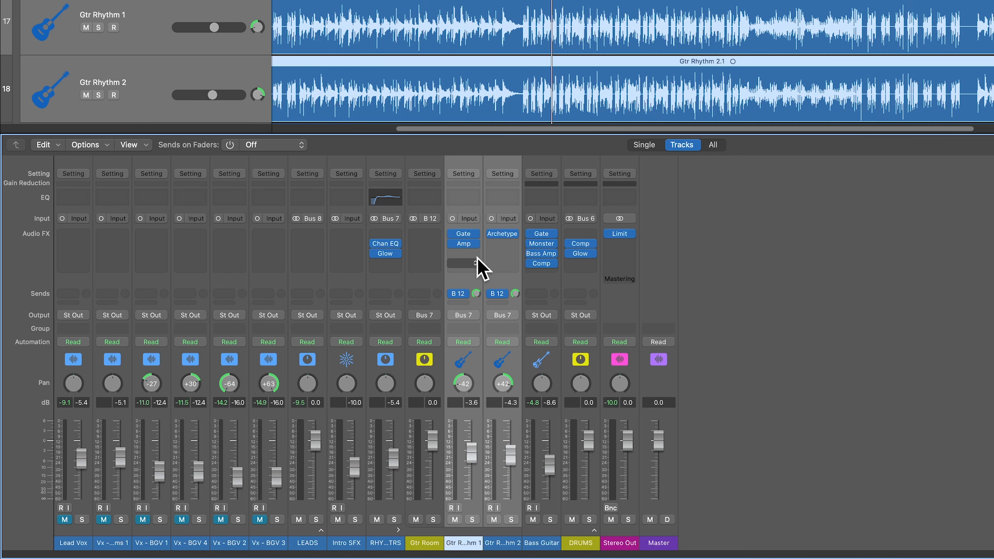
# - Insert the Quantec Room Simulator as the first audio effect on the Gtr Room aux
pyautogui.click(429, 534)
pyautogui.click(427, 235)
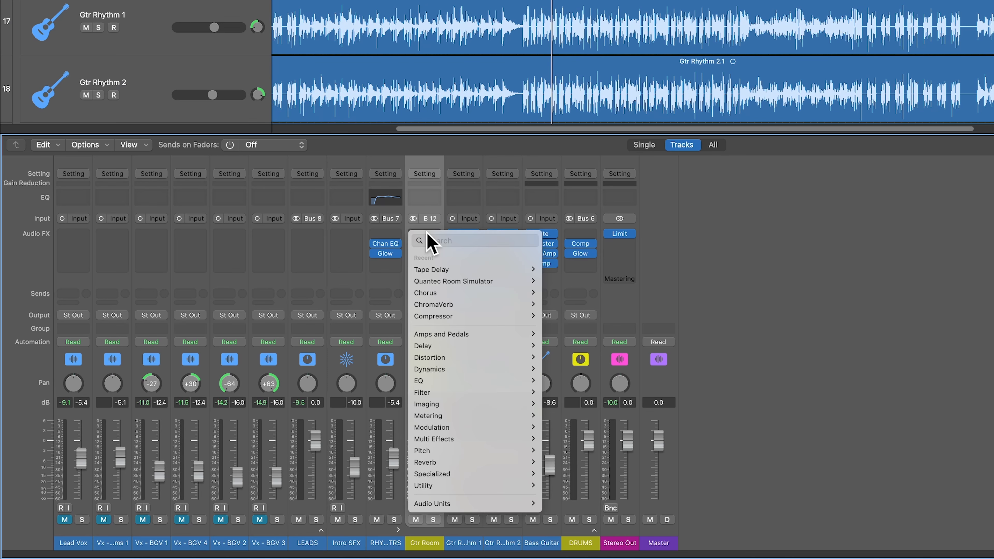
pyautogui.click(466, 281)
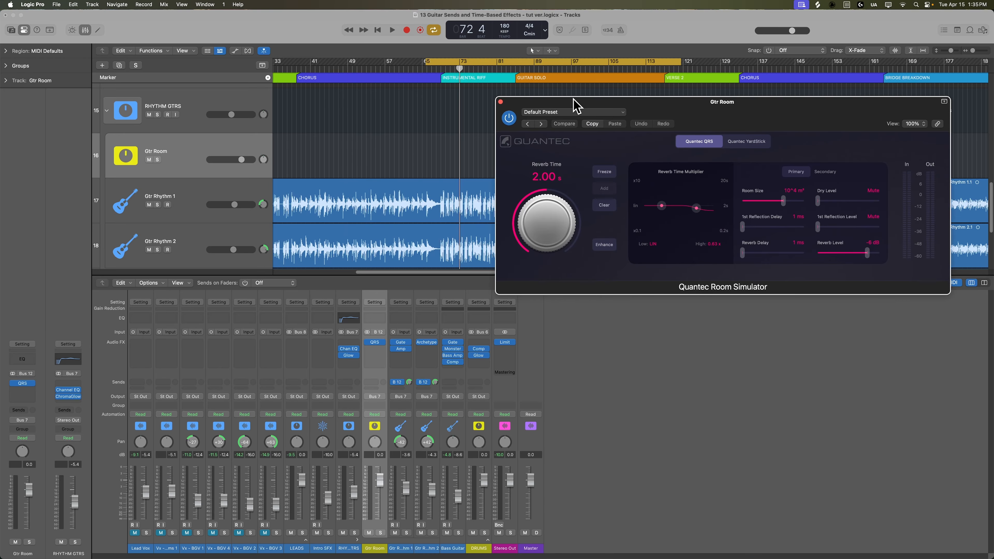
# - Move the cycle range back over the first chorus and load the Alcove small-room preset in the room simulator
pyautogui.moveTo(469, 69); pyautogui.dragTo(337, 64)
pyautogui.click(587, 113)
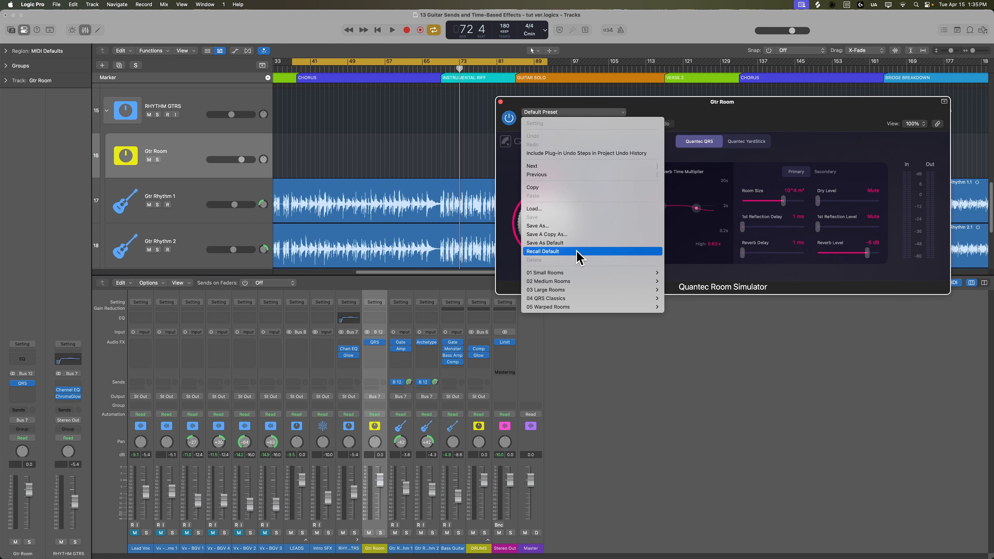
pyautogui.moveTo(577, 274)
pyautogui.click(674, 272)
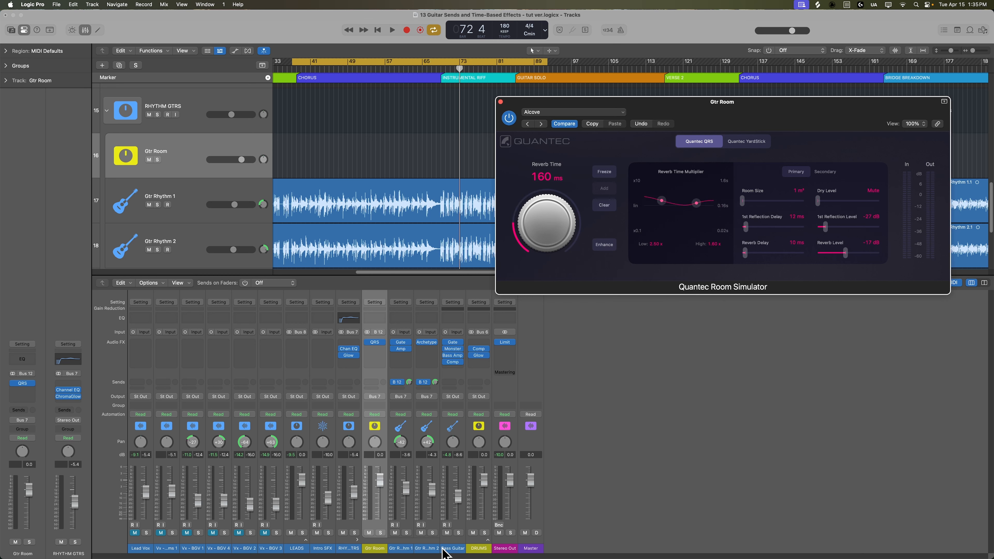
# - Solo Gtr Room, play the chorus and raise the aux fader to about 3.9 dB
pyautogui.click(379, 533)
pyautogui.press('space')
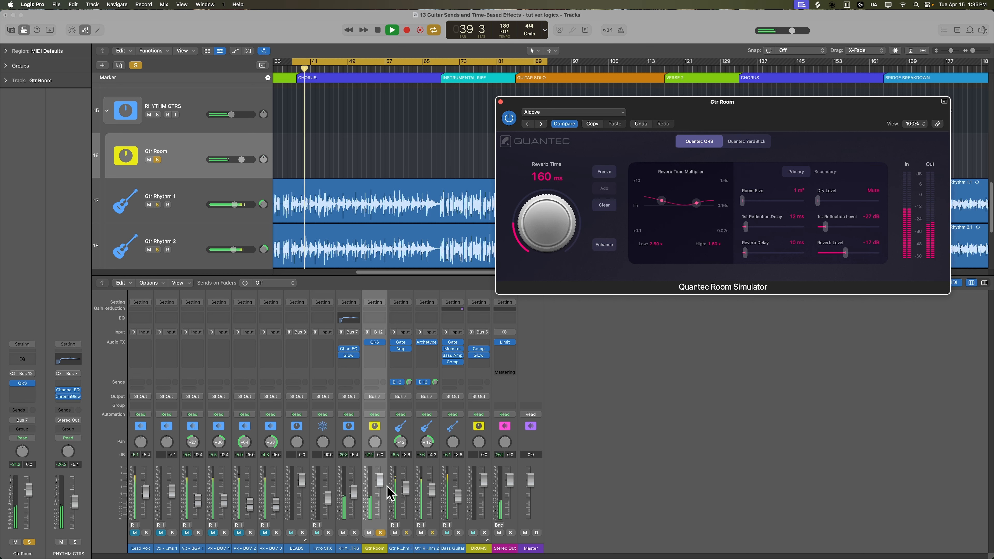
pyautogui.moveTo(379, 481); pyautogui.dragTo(380, 472)
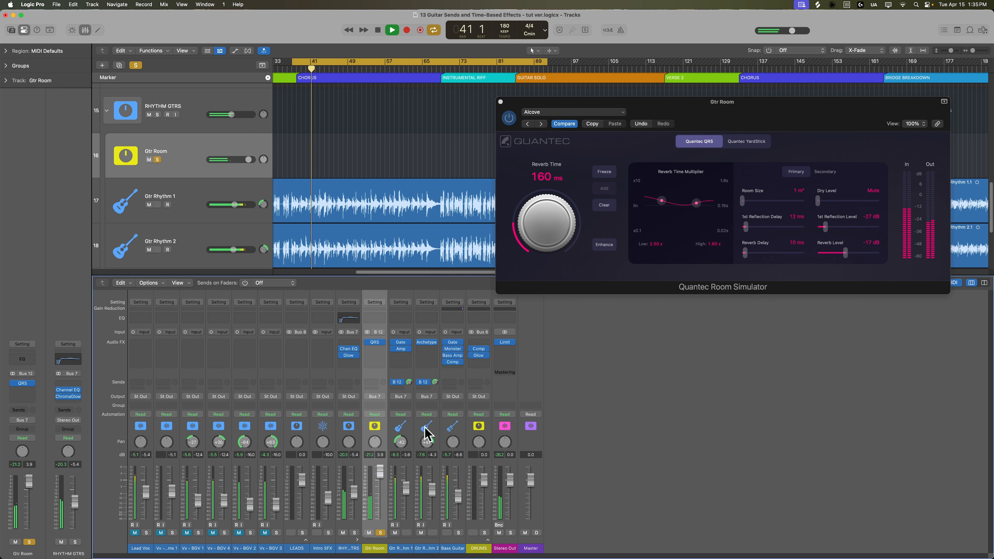
# - Audition the Aura, Booth and Bouncing Reflections presets on Gtr Room and settle on Bright Booth
pyautogui.click(542, 123)
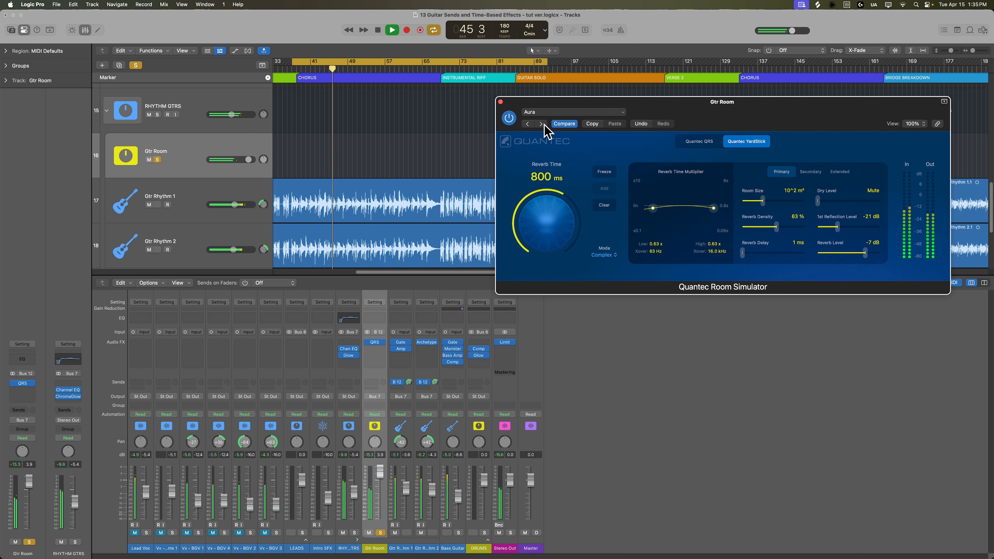
pyautogui.click(542, 124)
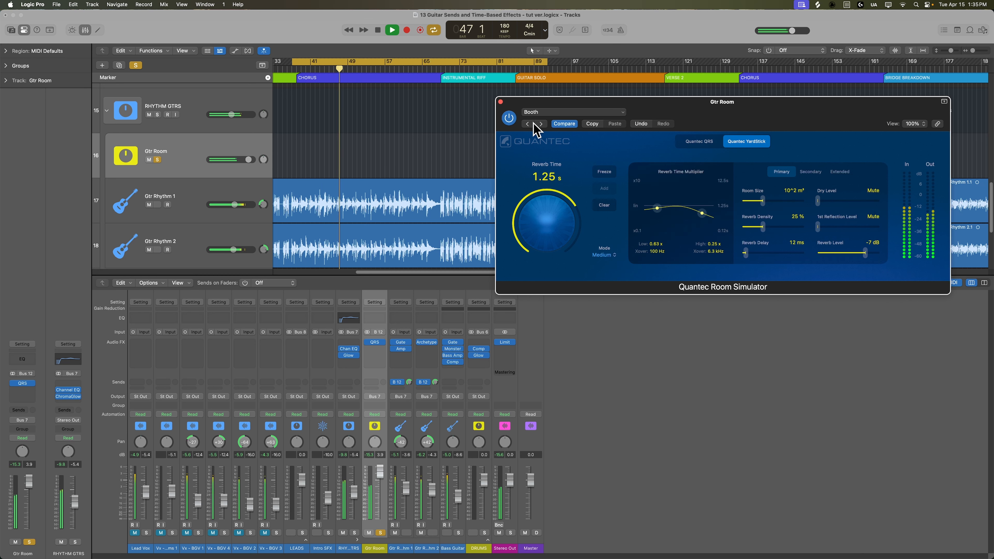
pyautogui.click(543, 124)
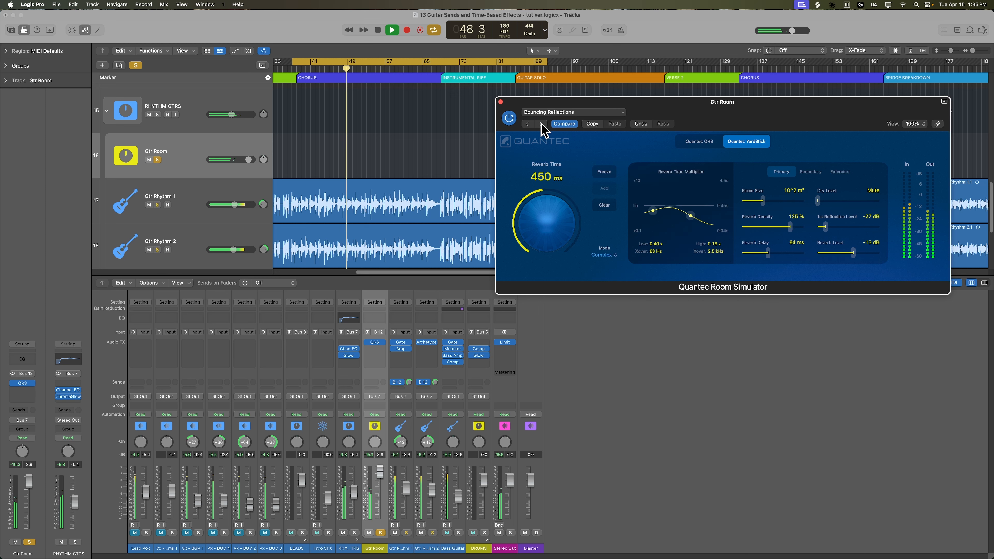
pyautogui.click(542, 124)
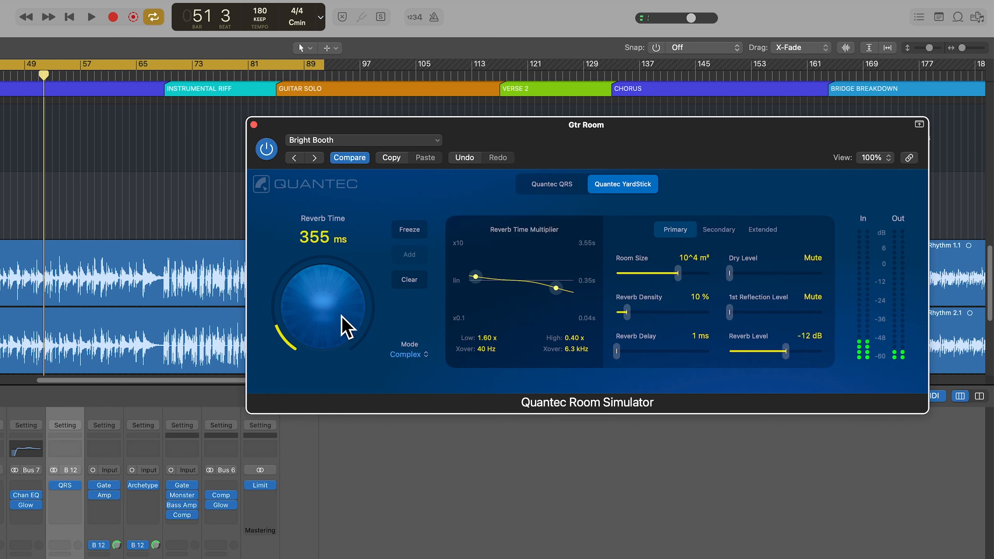
# - Try a 10^3 m³ room size in Bright Booth, comparing reverb times of 280 ms and 450 ms during playback
pyautogui.moveTo(326, 312); pyautogui.dragTo(327, 323)
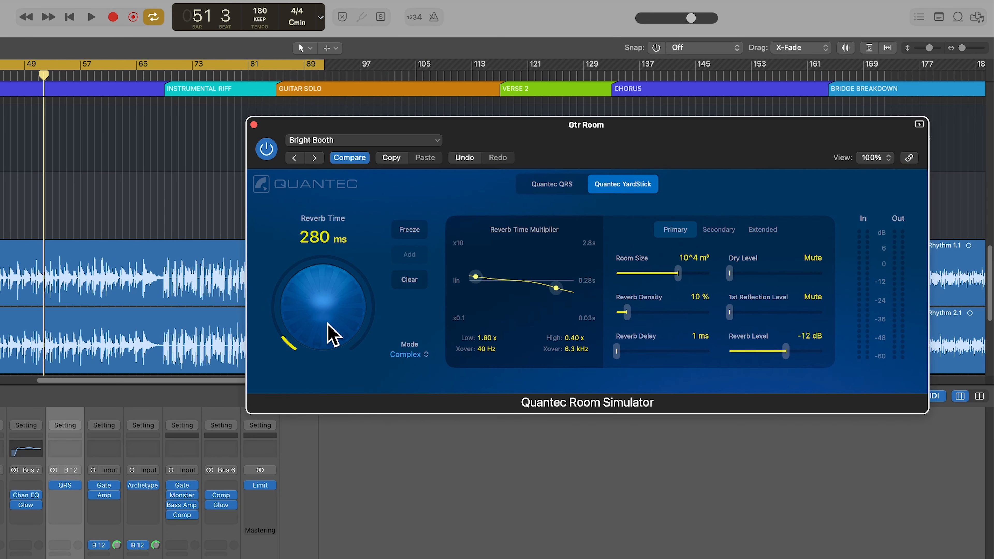
pyautogui.moveTo(679, 276); pyautogui.dragTo(668, 275)
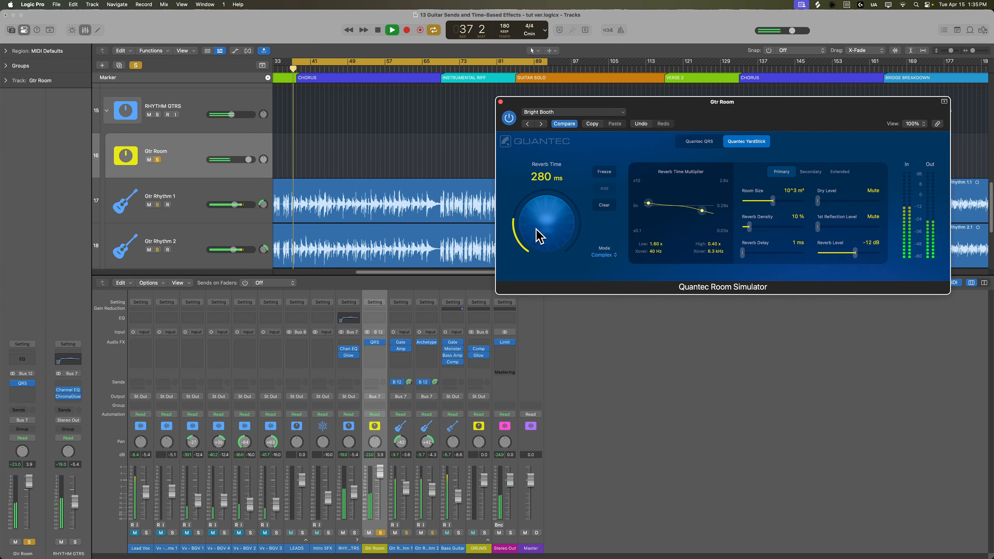
pyautogui.moveTo(308, 325); pyautogui.dragTo(343, 306)
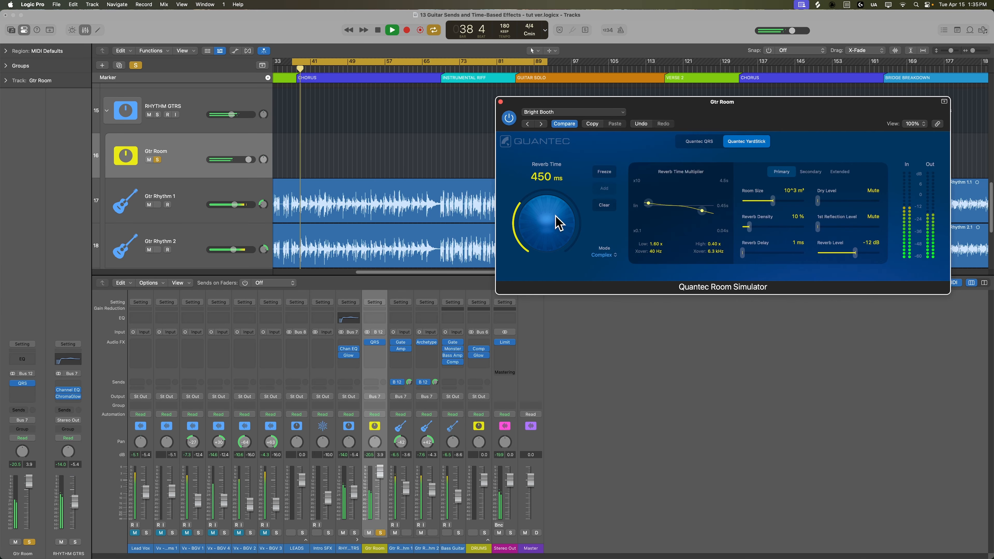
pyautogui.moveTo(566, 229); pyautogui.dragTo(556, 251)
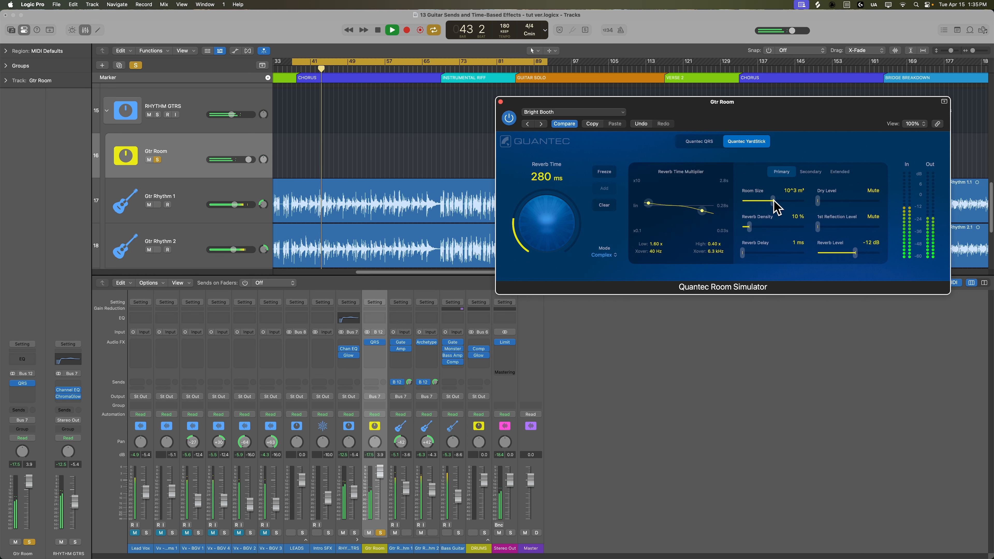
# - Set the room size back to 10^4 m³ and the reverb time to 315 ms, checking the sound in playback
pyautogui.press('space')
pyautogui.moveTo(773, 200); pyautogui.dragTo(784, 201)
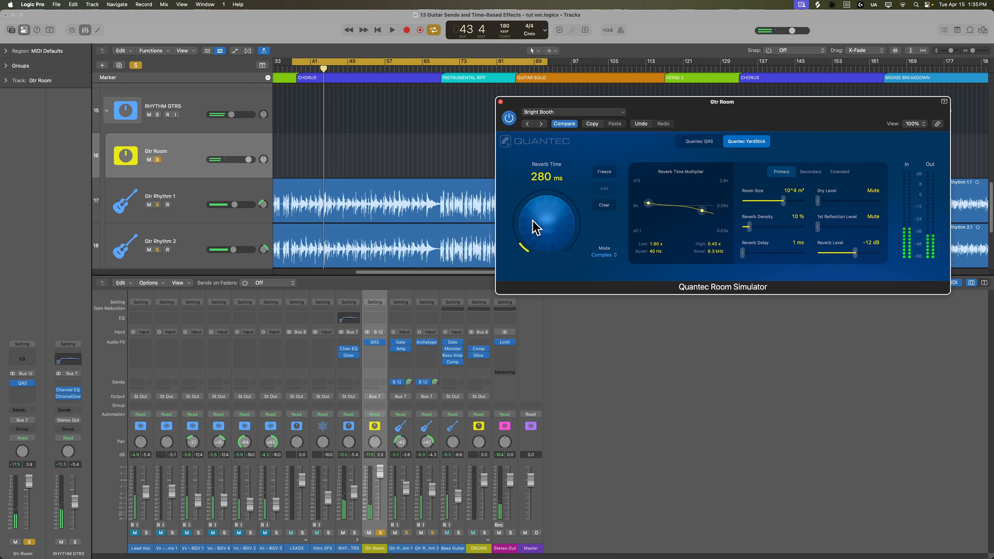
pyautogui.press('space')
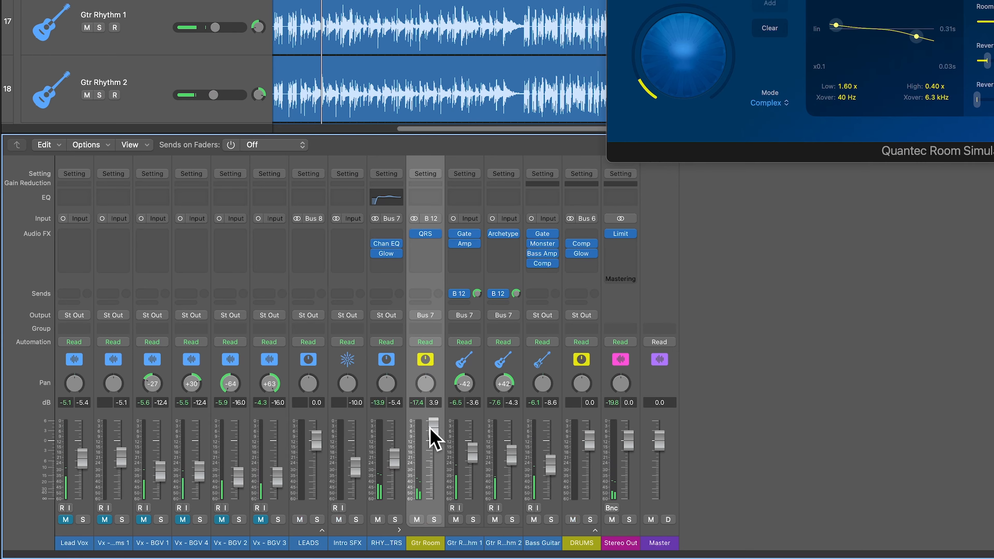
# - Switch the Bus 12 sends of Gtr Rhythm 1 and 2 to Post Fader and play back with Gtr Room soloed
pyautogui.click(476, 542)
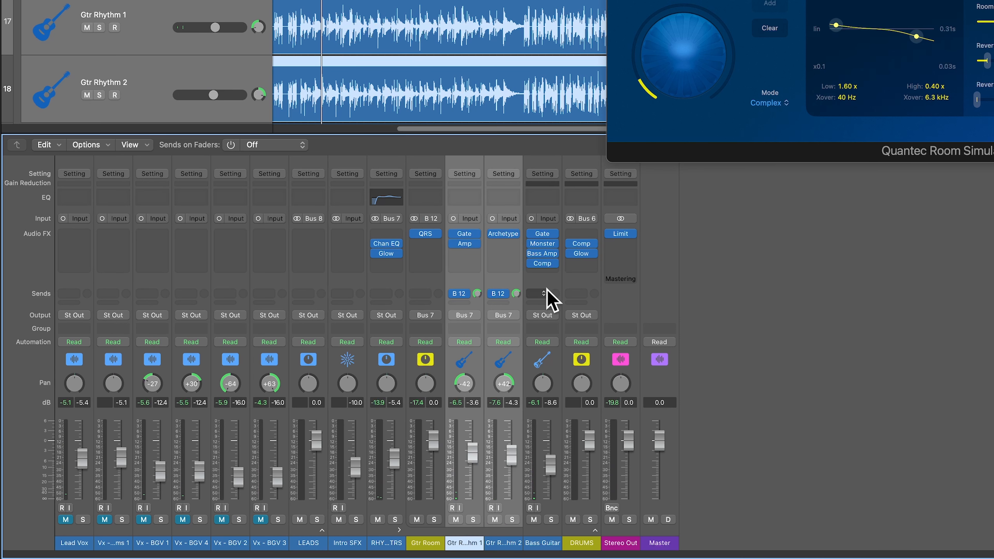
pyautogui.click(503, 295)
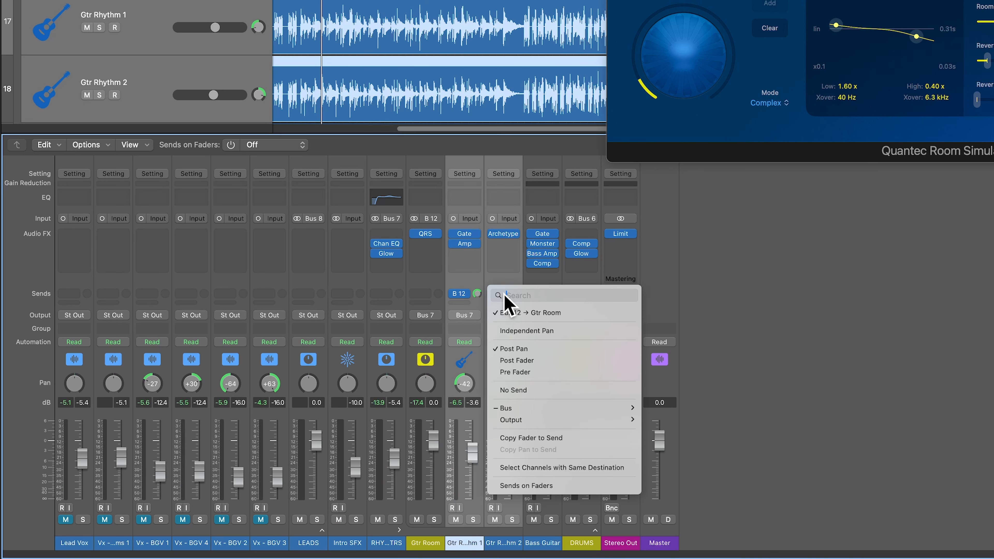
pyautogui.click(567, 362)
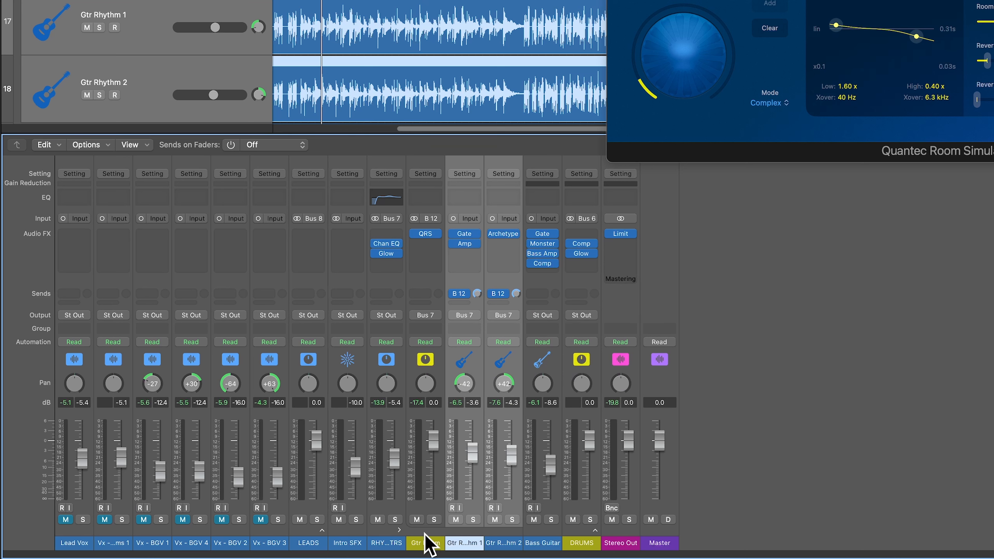
pyautogui.click(429, 543)
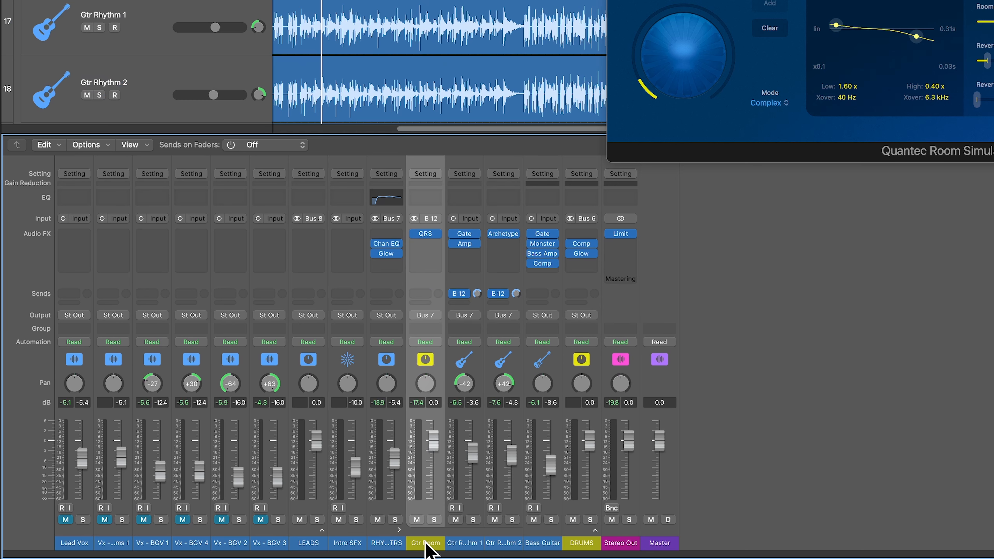
pyautogui.press('s')
pyautogui.press('space')
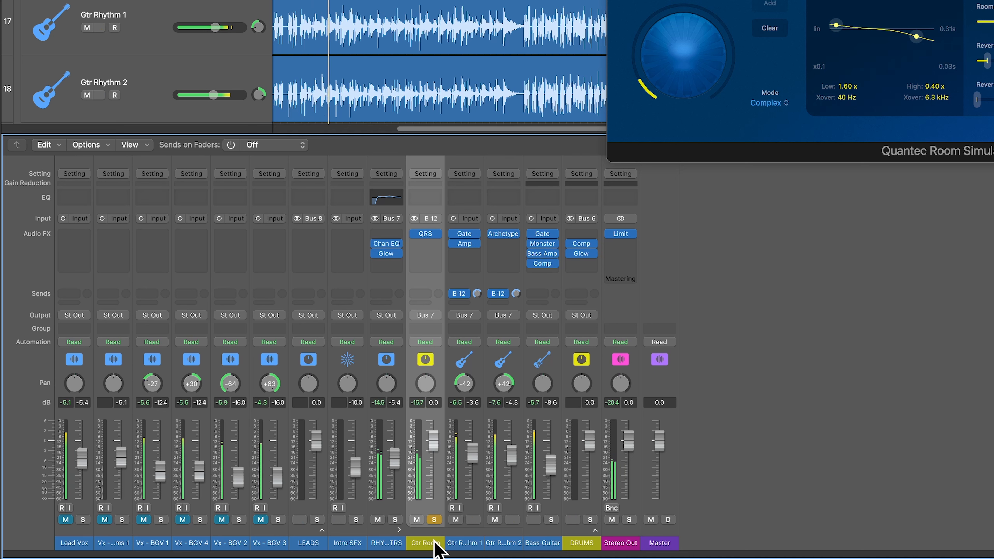
# - Return the Bus 12 sends of both rhythm guitars to Post Pan and listen to the soloed Gtr Room again
pyautogui.click(469, 549)
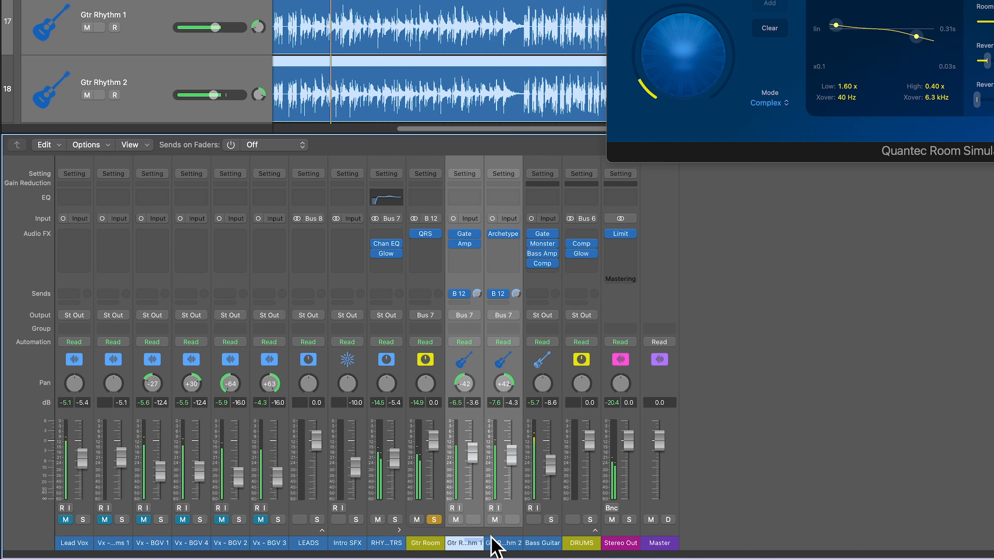
pyautogui.click(506, 294)
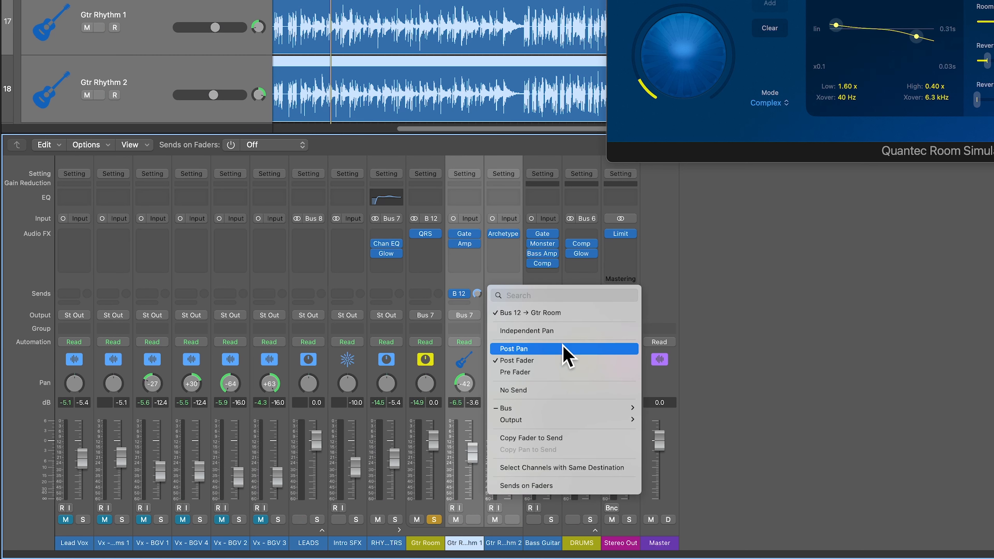
pyautogui.click(566, 361)
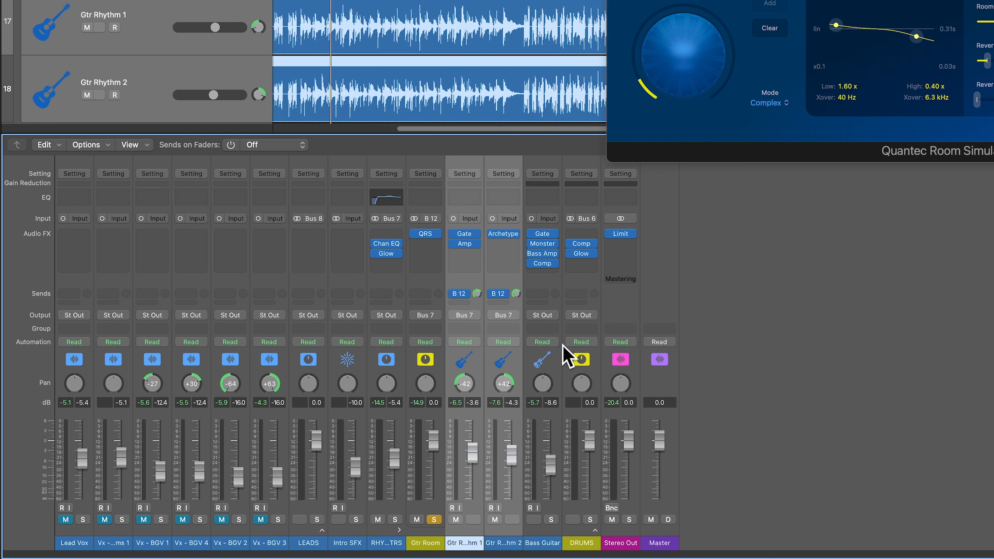
pyautogui.click(422, 547)
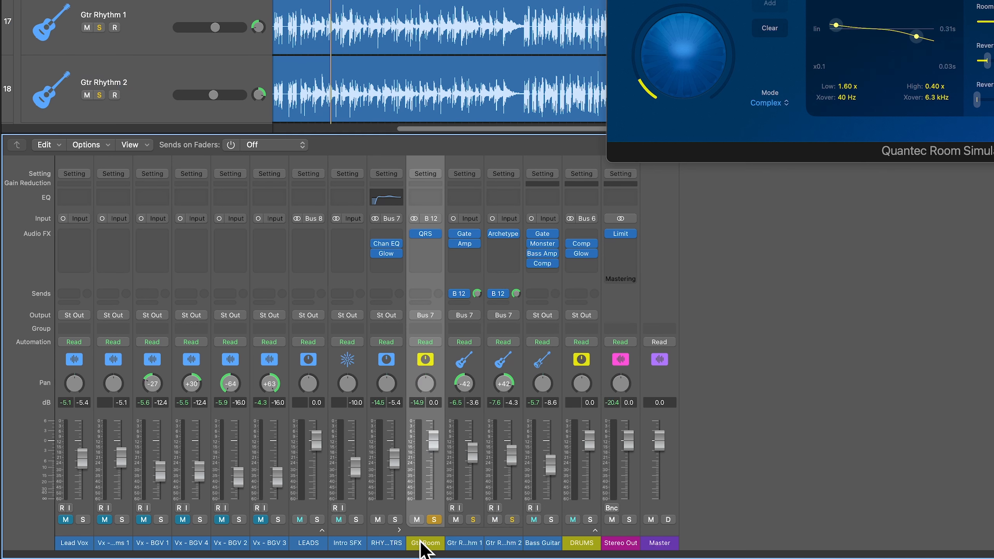
pyautogui.press('space')
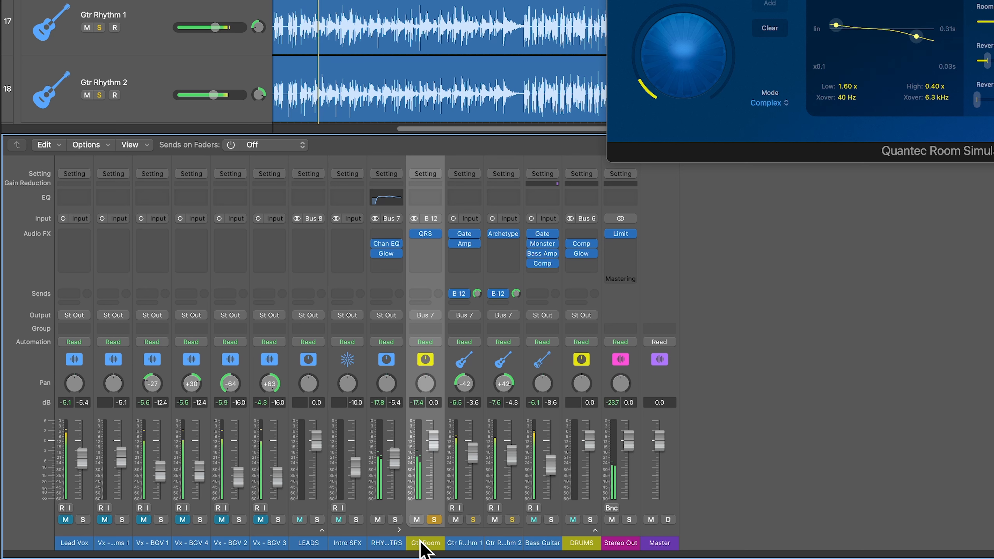
# - Solo RHYTHM GTRS instead of Gtr Room, and mute and unmute Gtr Room to compare the guitars without the reverb
pyautogui.click(433, 520)
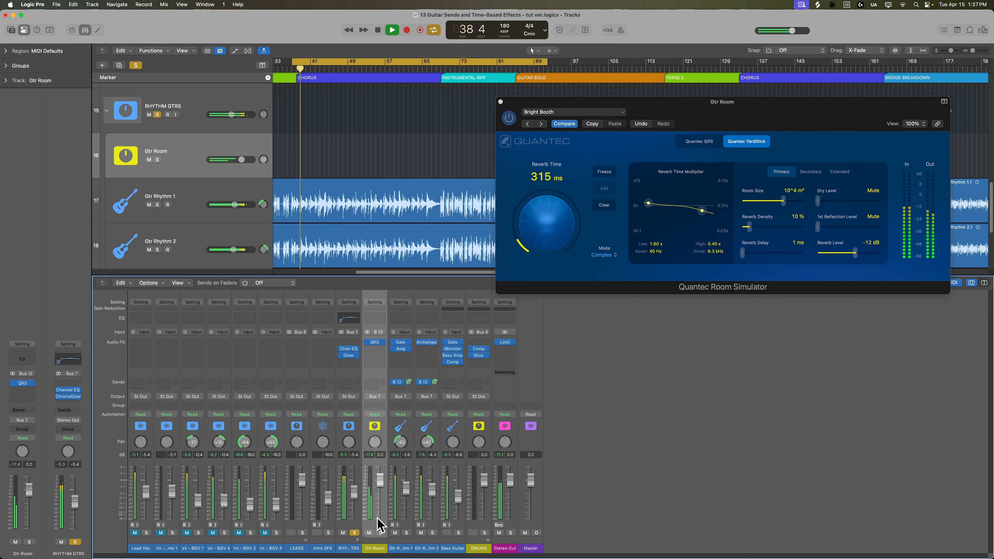
pyautogui.click(368, 533)
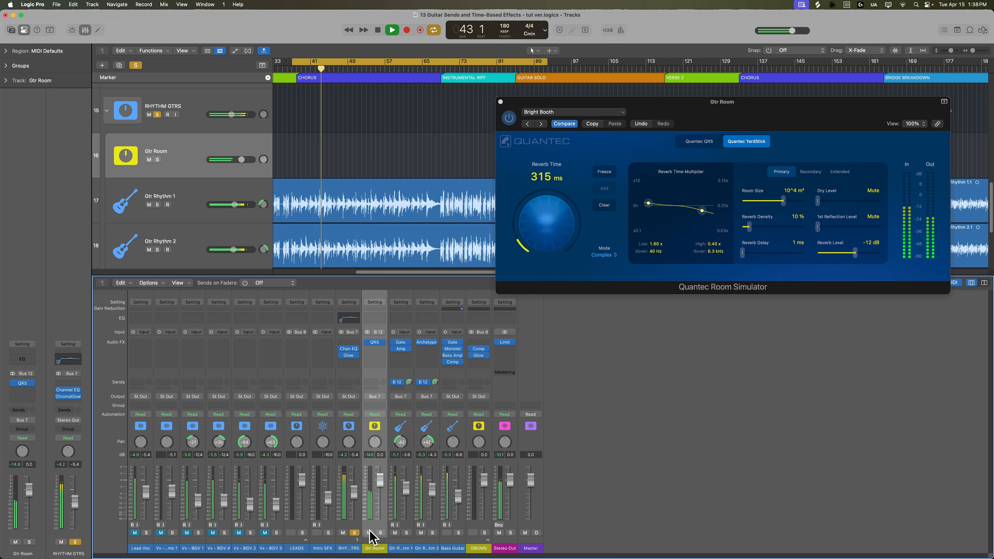
pyautogui.click(369, 533)
# - Move the cycle range over the instrumental riff and guitar solo, and set the Gtr Room reverb time to 280 ms
pyautogui.moveTo(475, 60); pyautogui.dragTo(617, 65)
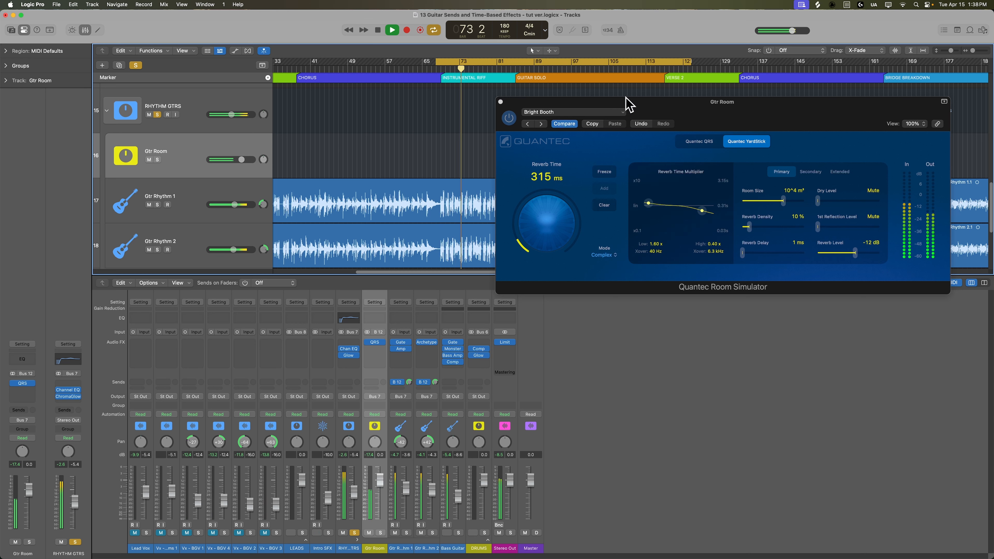
pyautogui.press('space')
pyautogui.moveTo(569, 227); pyautogui.dragTo(570, 230)
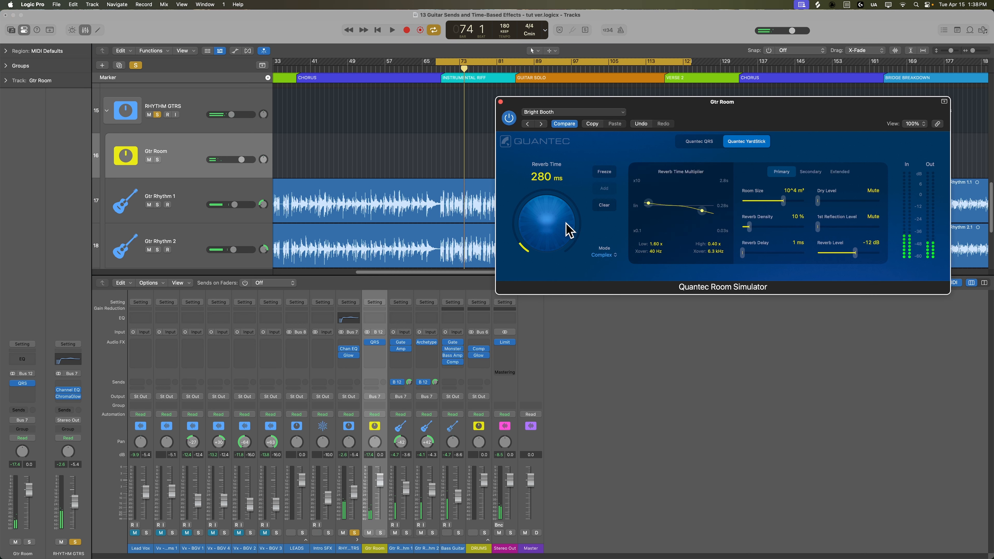
pyautogui.press('space')
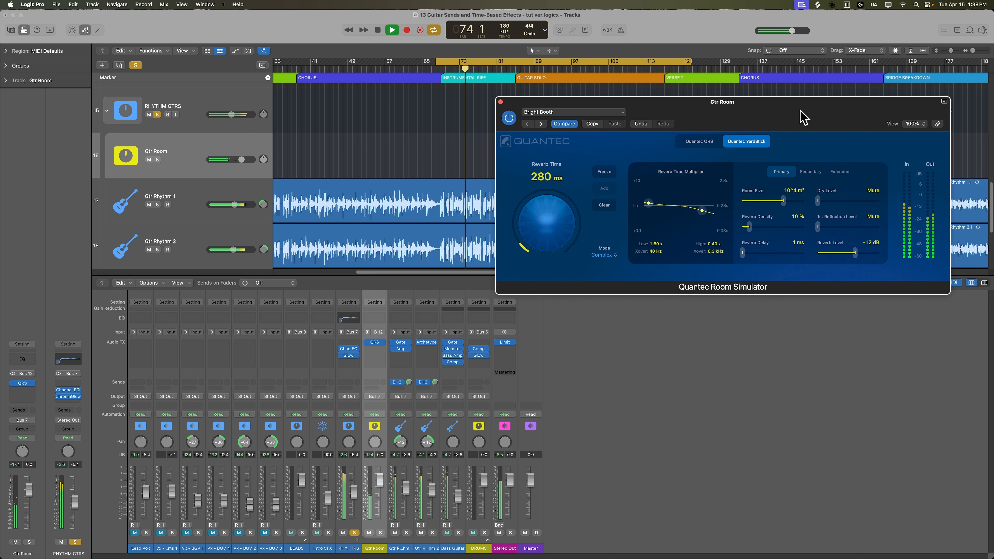
# - Unsolo RHYTHM GTRS and adjust the midrange boost in its Channel EQ to about +5.1 dB at 1310 Hz
pyautogui.click(354, 533)
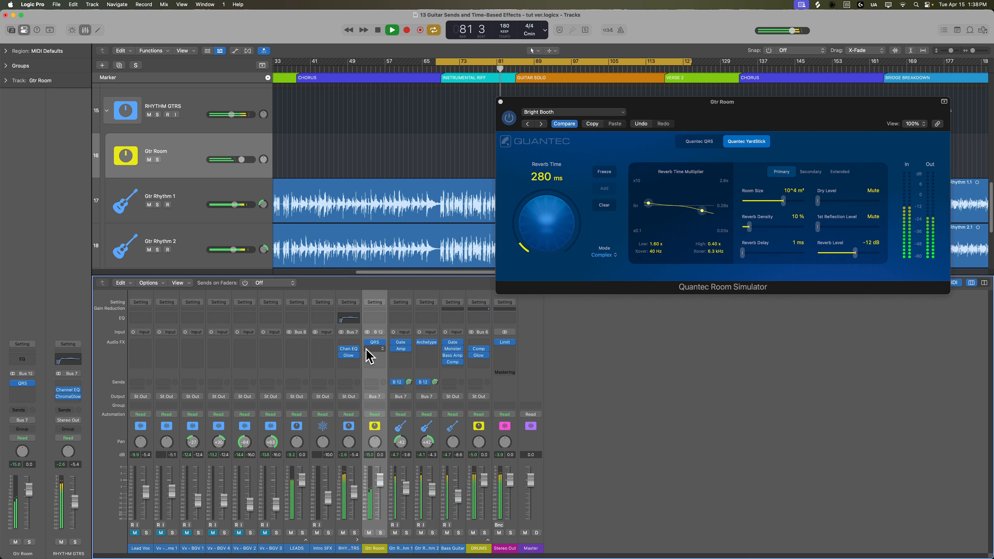
pyautogui.click(349, 349)
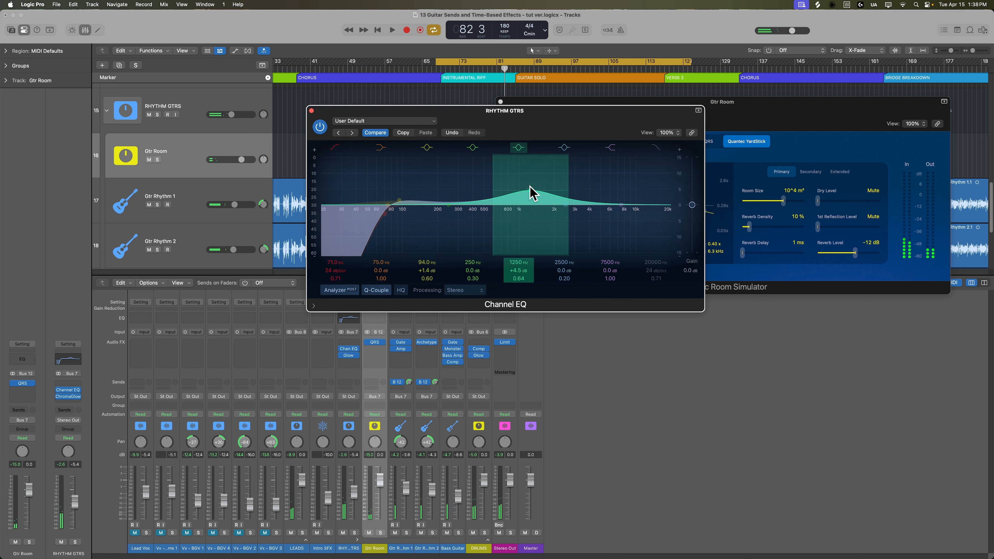
pyautogui.press('space')
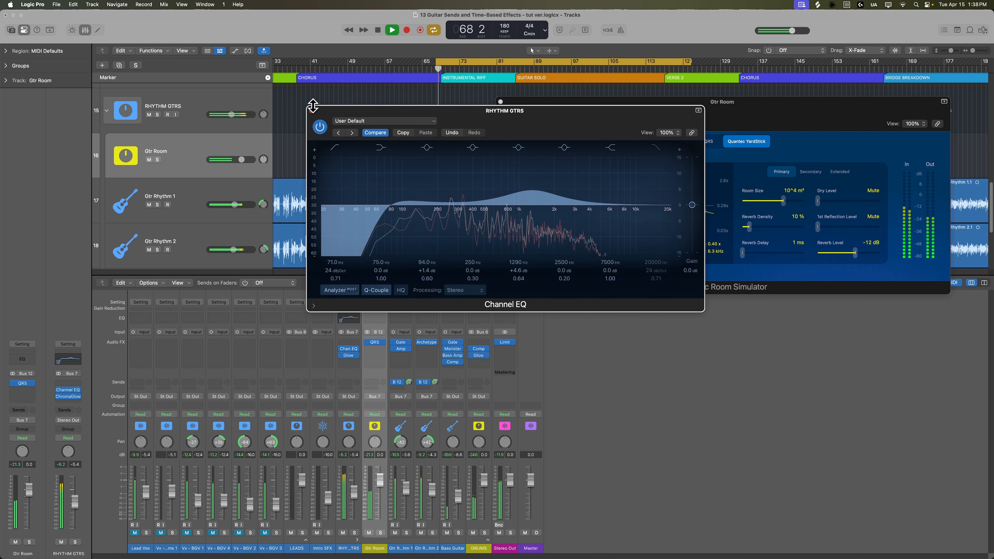
pyautogui.moveTo(533, 191); pyautogui.dragTo(535, 189)
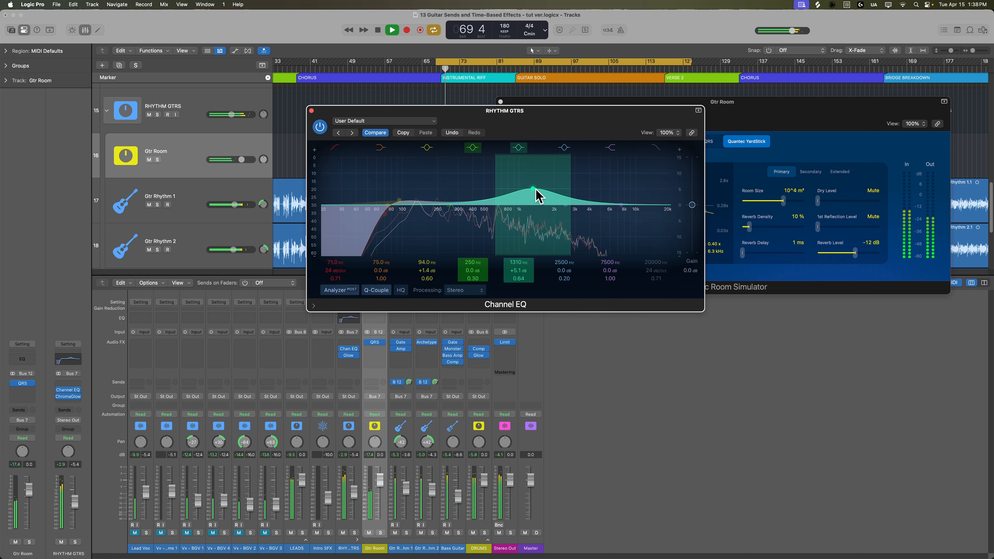
# - Expand the LEADS stack in the mixer, and close the Channel EQ and shift the Gtr Room reverb aside to tidy the plug-in windows
pyautogui.click(306, 539)
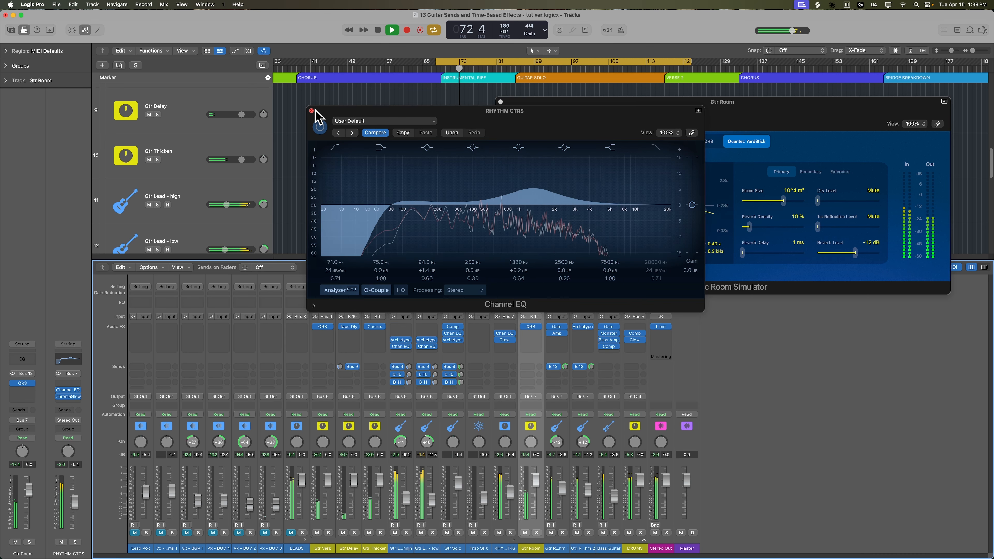
pyautogui.click(311, 112)
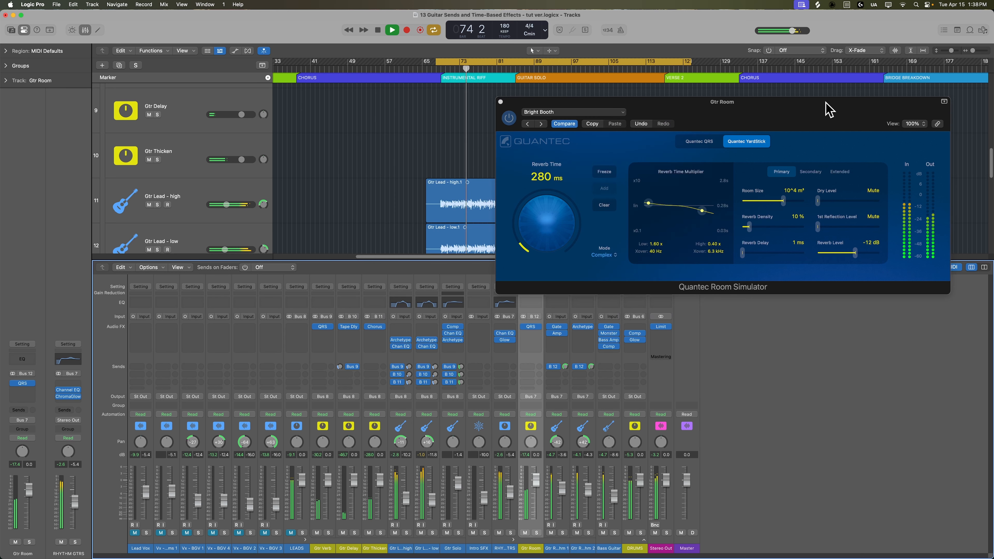
pyautogui.moveTo(826, 107); pyautogui.dragTo(866, 112)
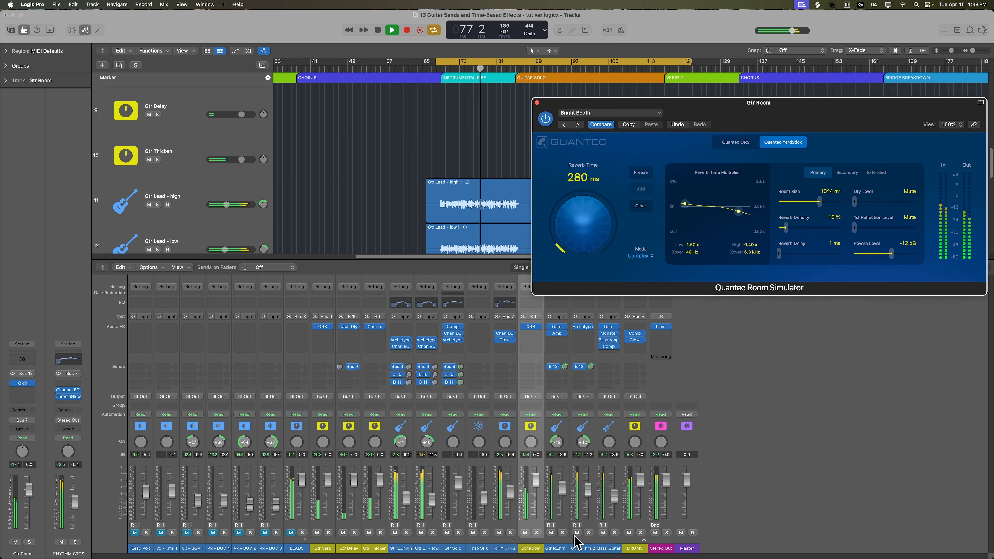
# - Select the Gtr Rhythm 1 and Gtr Rhythm 2 channels together, stop playback and restart it to hear them in the full mix
pyautogui.click(566, 548)
pyautogui.keyDown('shift'); pyautogui.click(582, 548); pyautogui.keyUp('shift')
pyautogui.press('space')
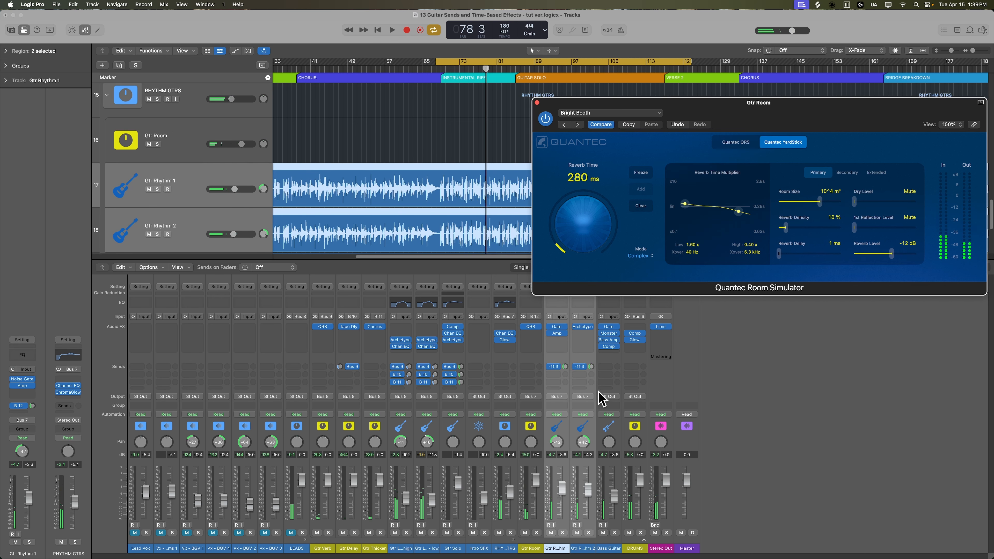
pyautogui.press('space')
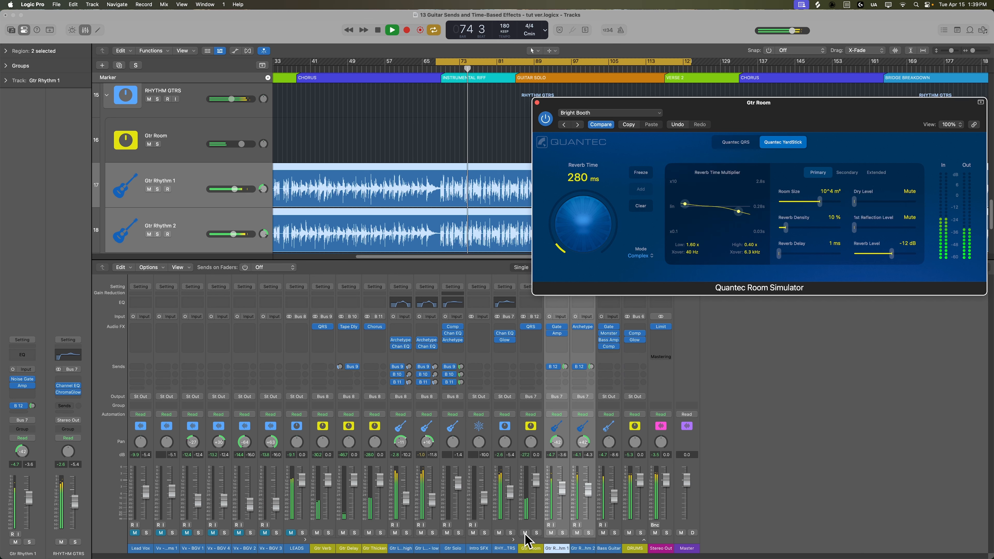
# - Solo RHYTHM GTRS, stop playback and insert a Gain plug-in after ChromaGlow on its channel strip
pyautogui.click(511, 533)
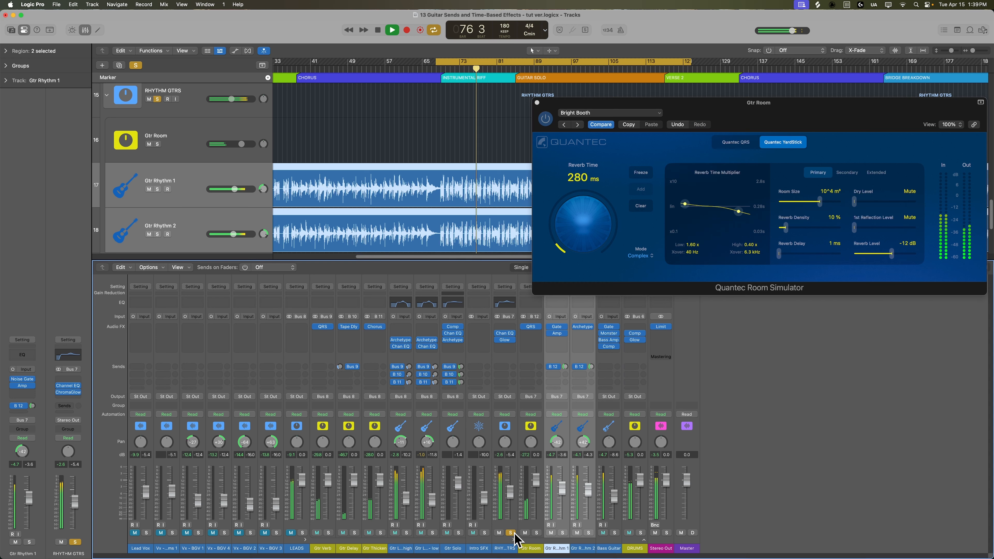
pyautogui.press('space')
pyautogui.click(511, 348)
pyautogui.moveTo(531, 516)
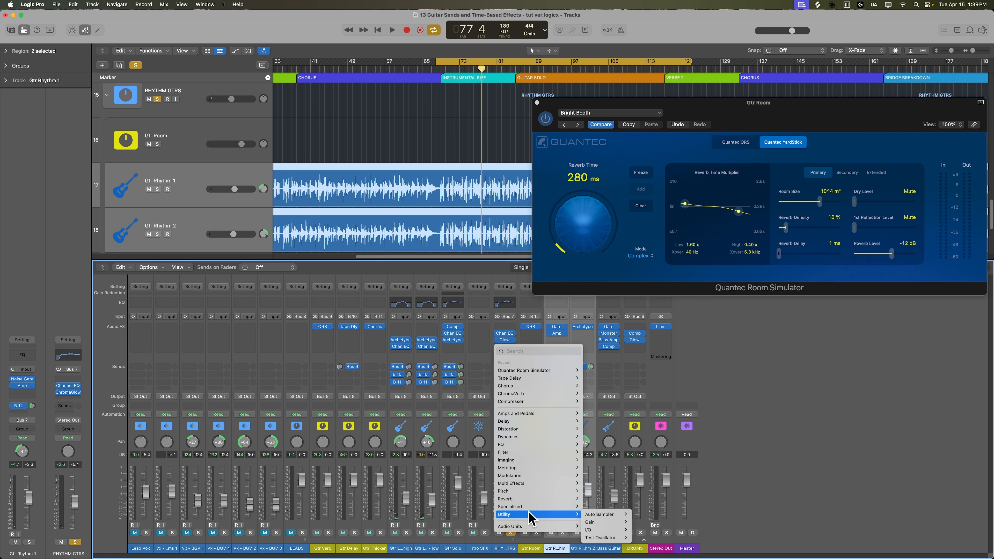
pyautogui.moveTo(603, 523)
pyautogui.click(645, 523)
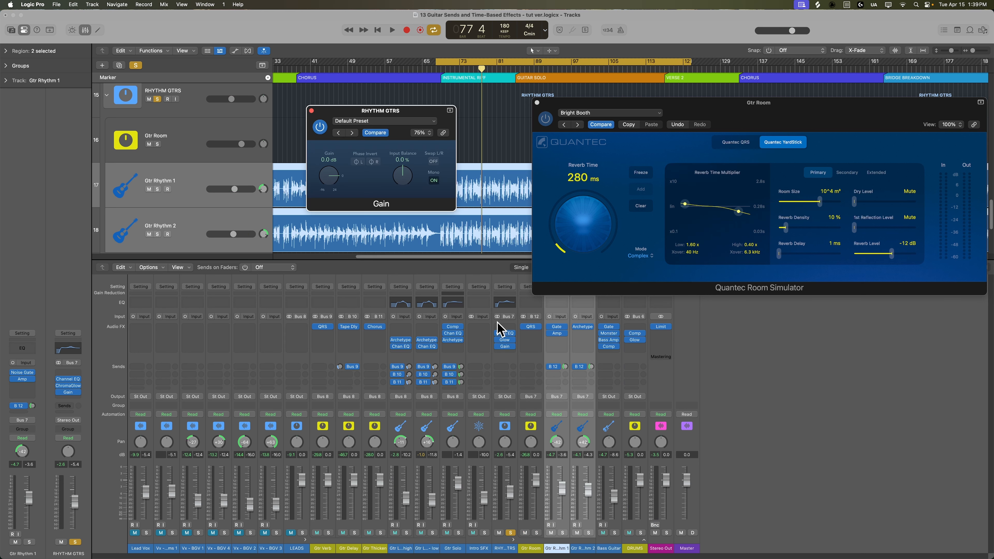
# - Insert a Correlation Meter after Gain on RHYTHM GTRS and place its window below the Gain window
pyautogui.click(510, 351)
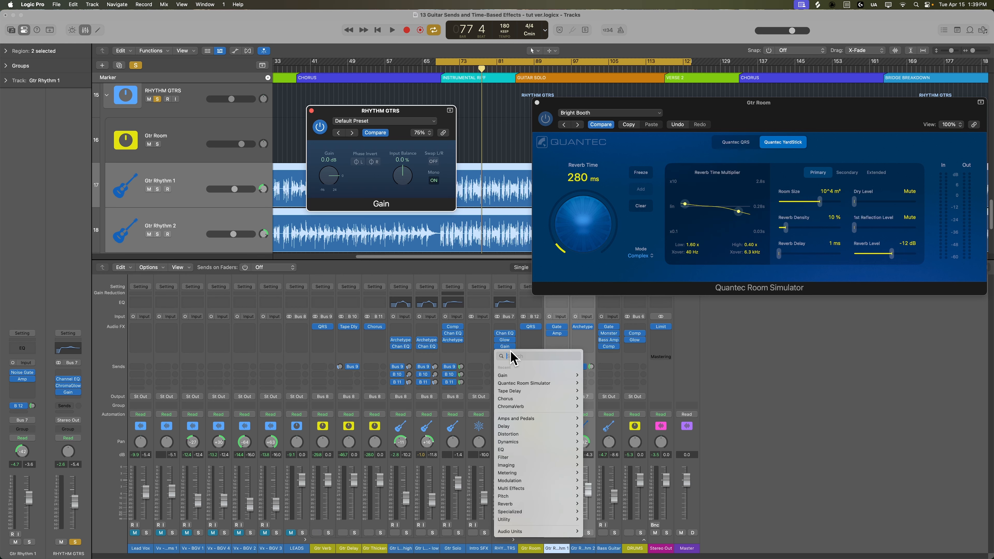
pyautogui.moveTo(532, 474)
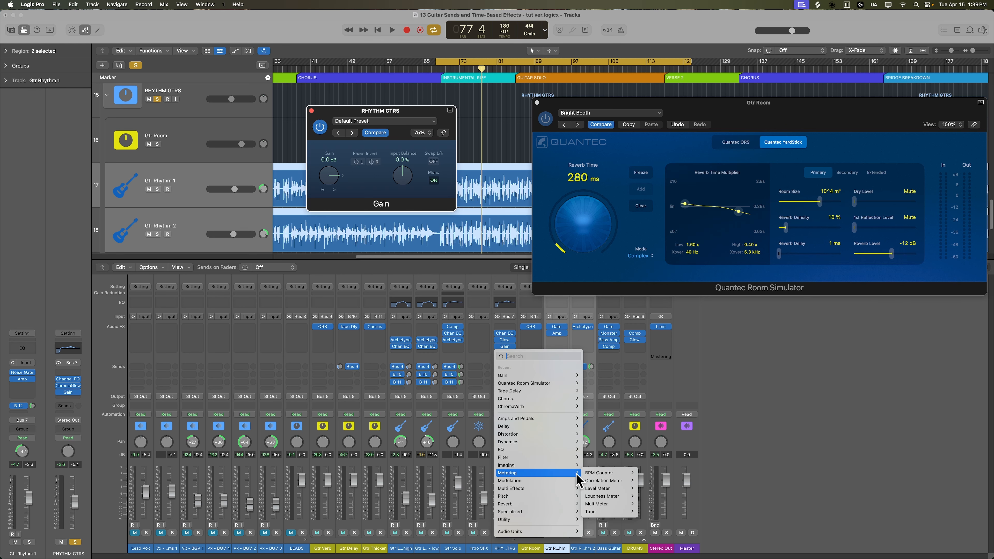
pyautogui.click(646, 481)
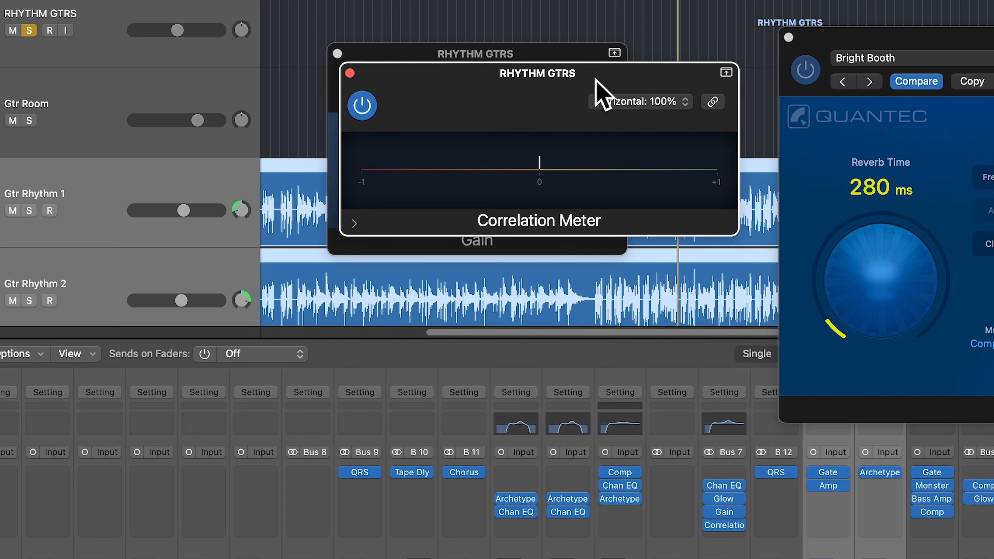
pyautogui.moveTo(412, 130); pyautogui.dragTo(349, 252)
pyautogui.moveTo(412, 337); pyautogui.dragTo(399, 348)
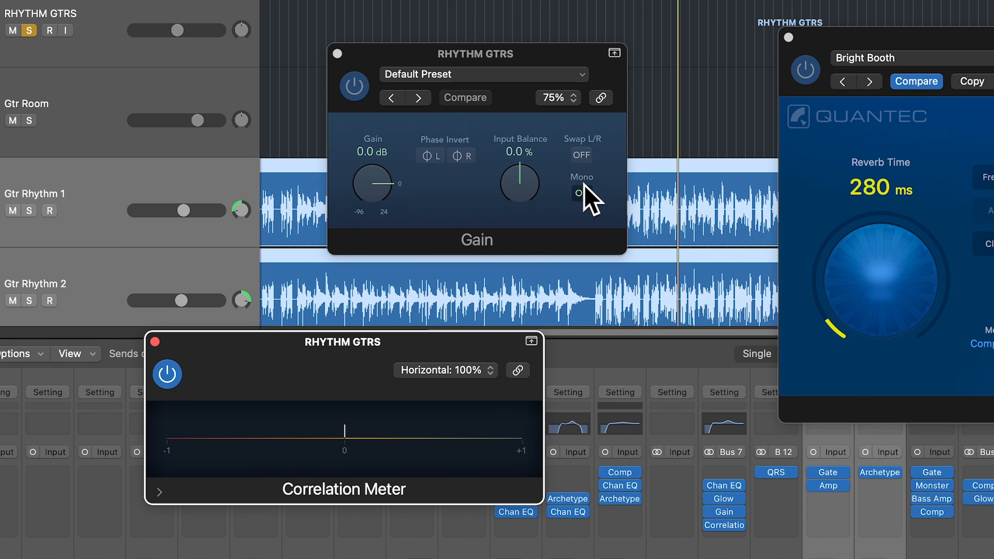
# - Turn off Mono in the RHYTHM GTRS Gain plug-in and play the soloed guitars, switching Mono on and off to compare mono with stereo
pyautogui.click(582, 193)
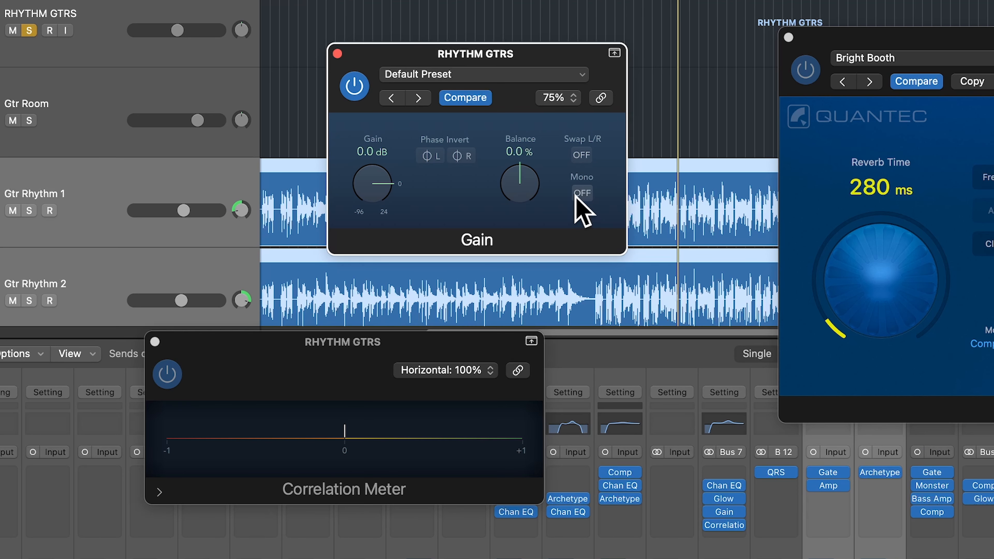
pyautogui.press('space')
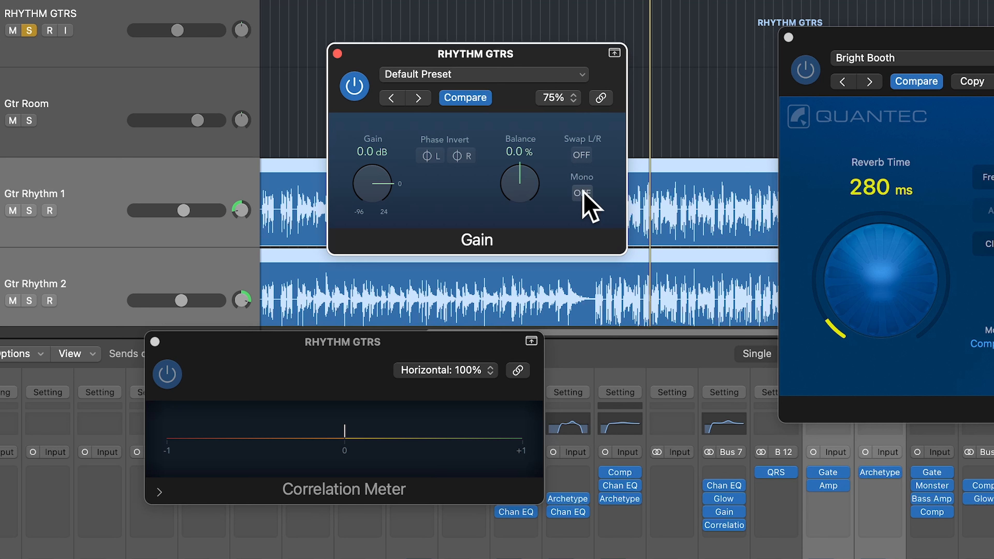
pyautogui.press('space')
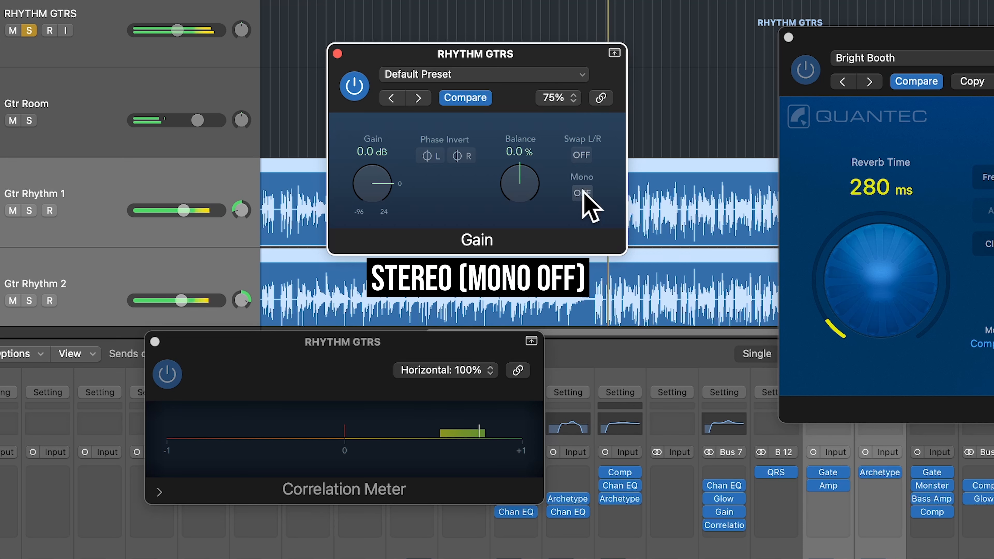
pyautogui.click(582, 193)
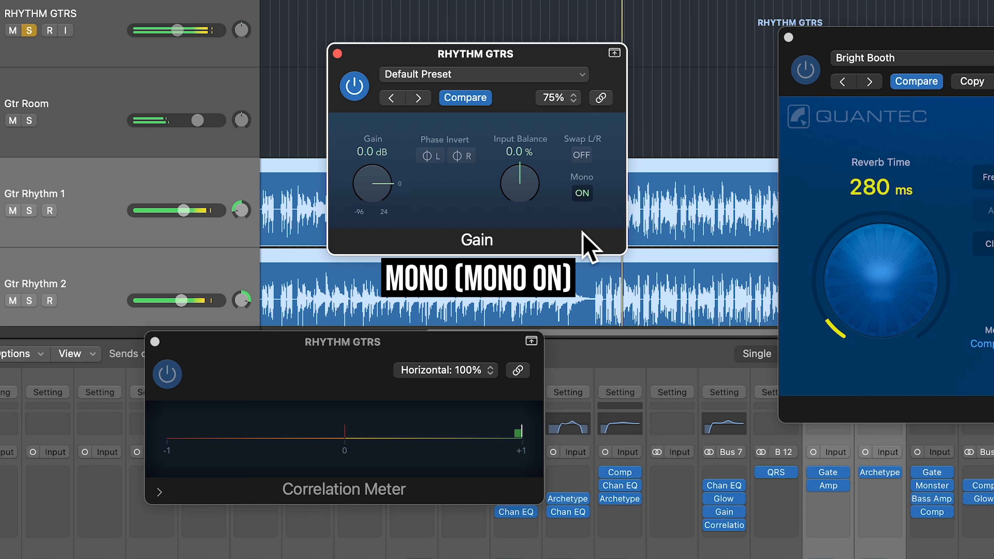
pyautogui.click(585, 194)
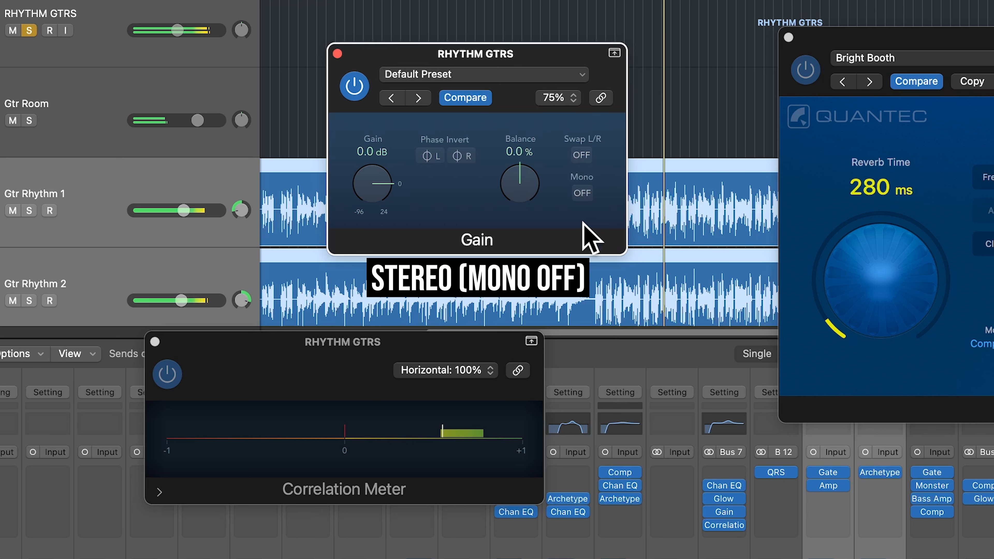